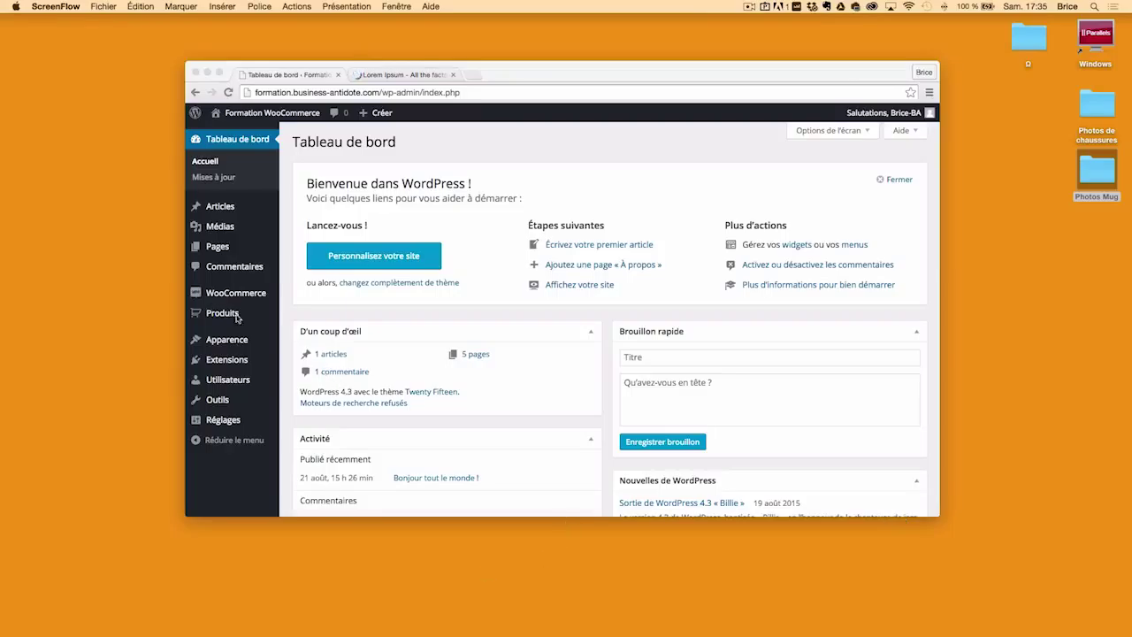
Step: Open the WooCommerce product attributes page and close the Lorem Ipsum browser tab
{"action": "left_click", "coordinate": [271, 319]}
{"action": "mouse_move", "coordinate": [226, 321]}
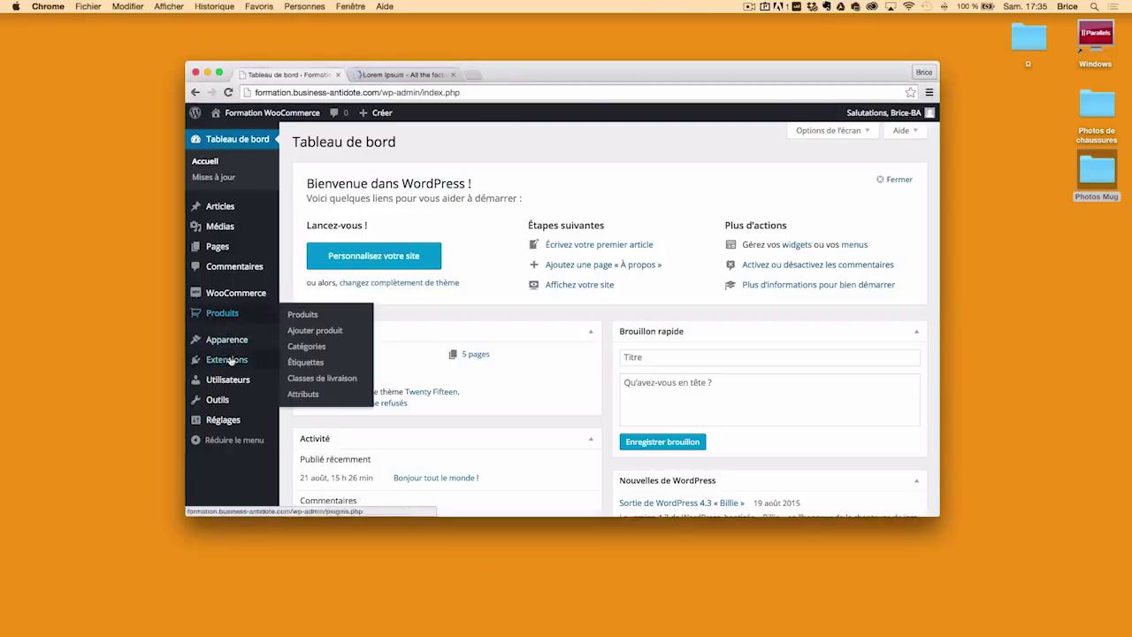
{"action": "left_click", "coordinate": [303, 394]}
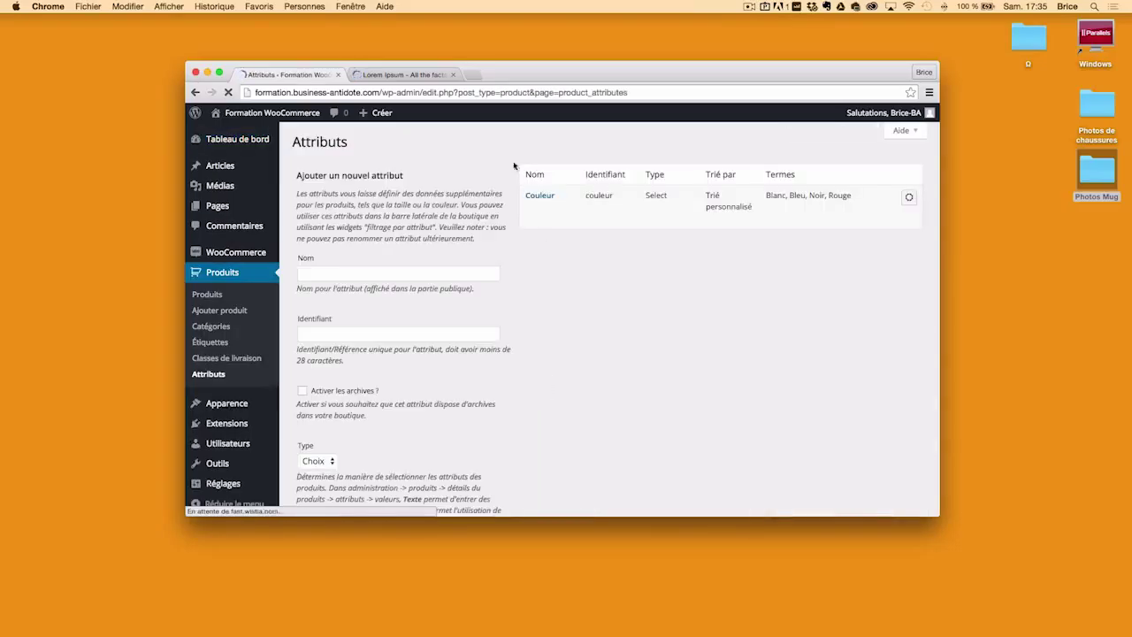
{"action": "left_click", "coordinate": [452, 74]}
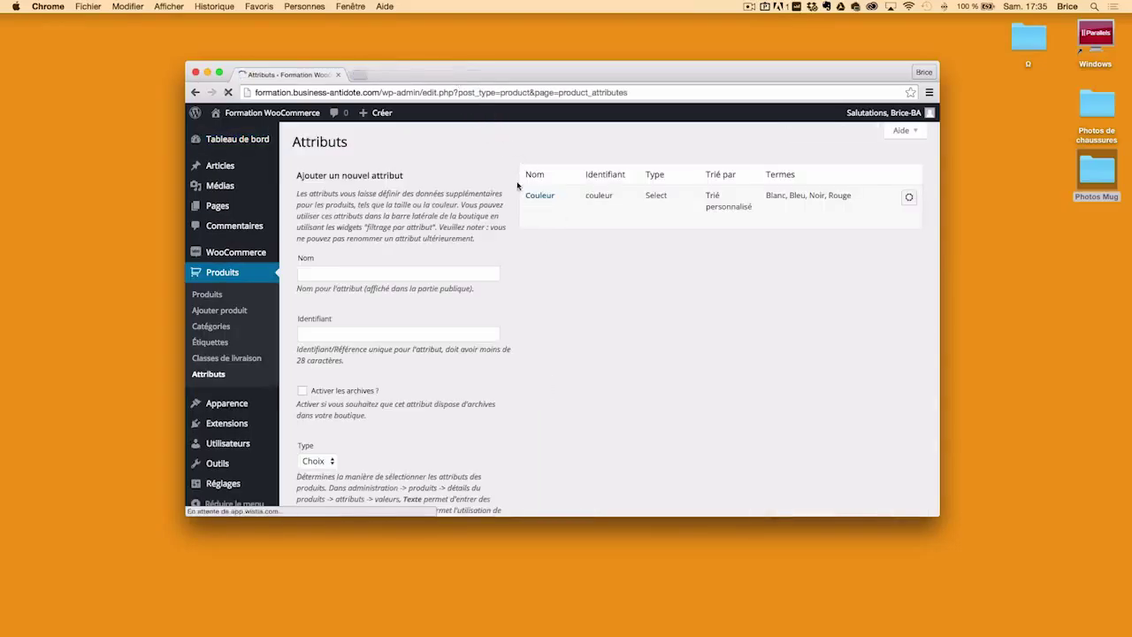
Step: Add a new product attribute named Matière, leaving its identifier empty and the other options at their defaults
{"action": "left_click", "coordinate": [362, 275]}
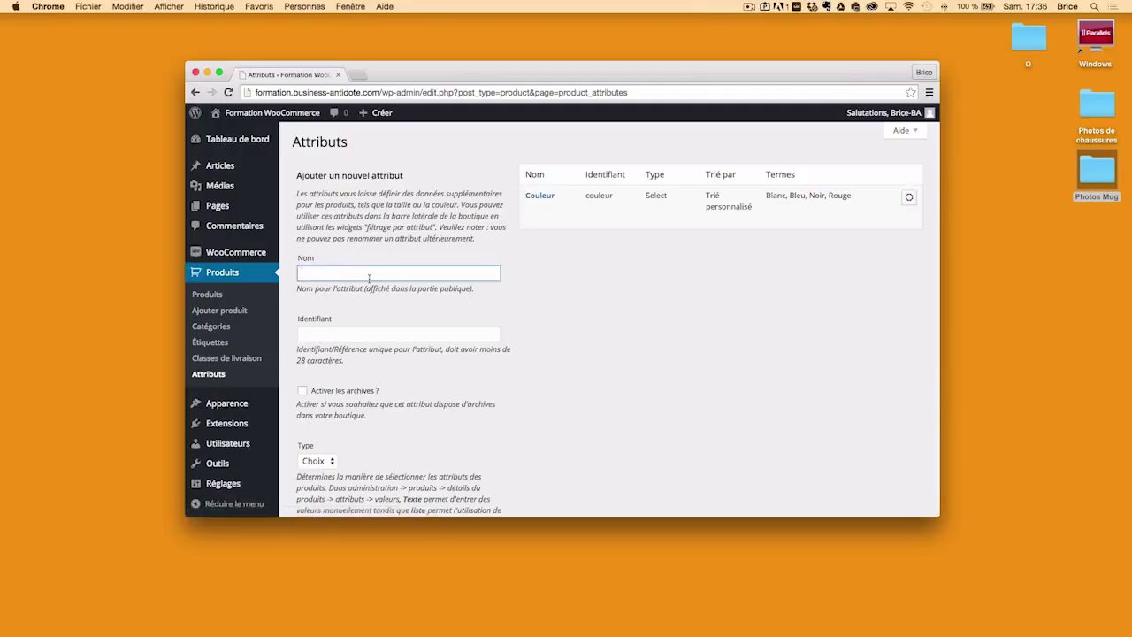
{"action": "type", "text": "Matières"}
{"action": "key", "text": "BackSpace"}
{"action": "key", "text": "Tab"}
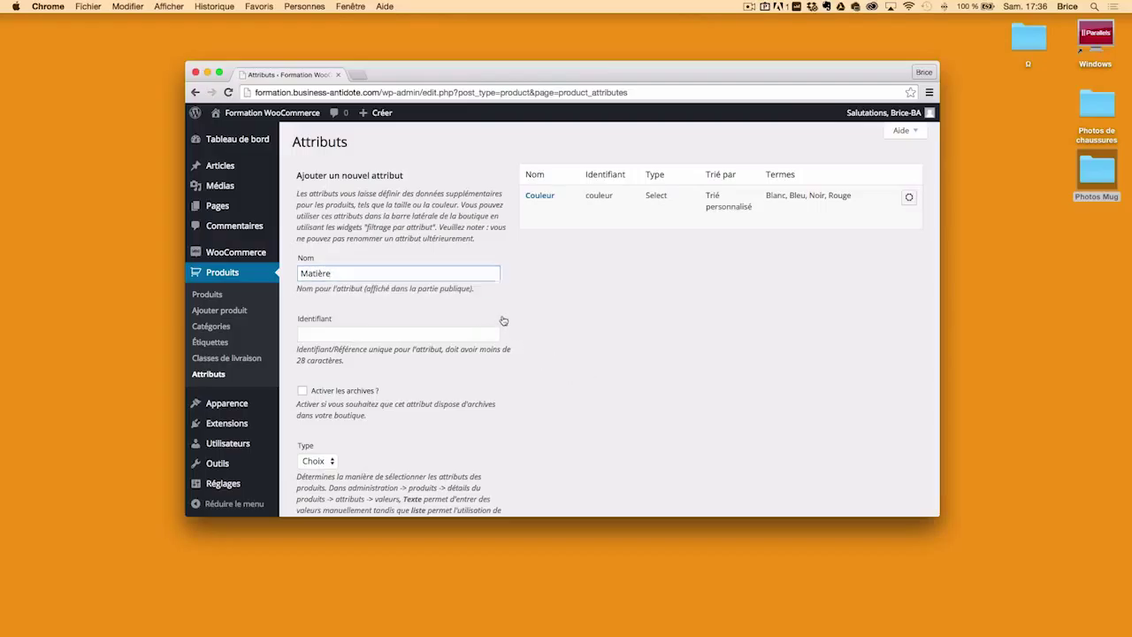
{"action": "scroll", "coordinate": [389, 411], "scroll_direction": "down", "scroll_amount": 5}
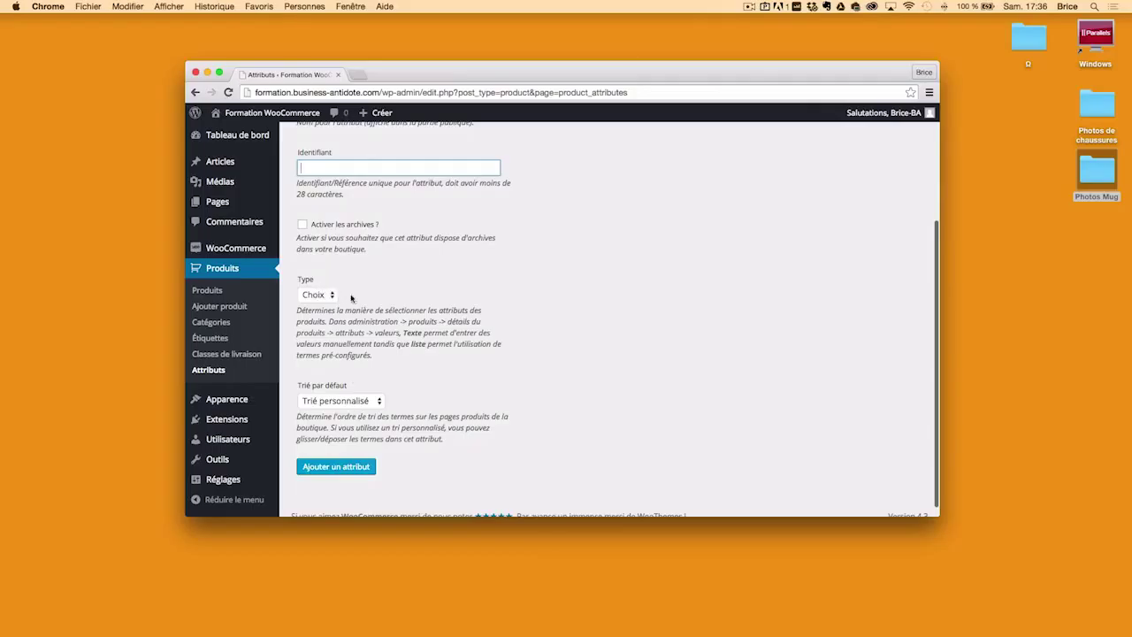
{"action": "left_click", "coordinate": [369, 467]}
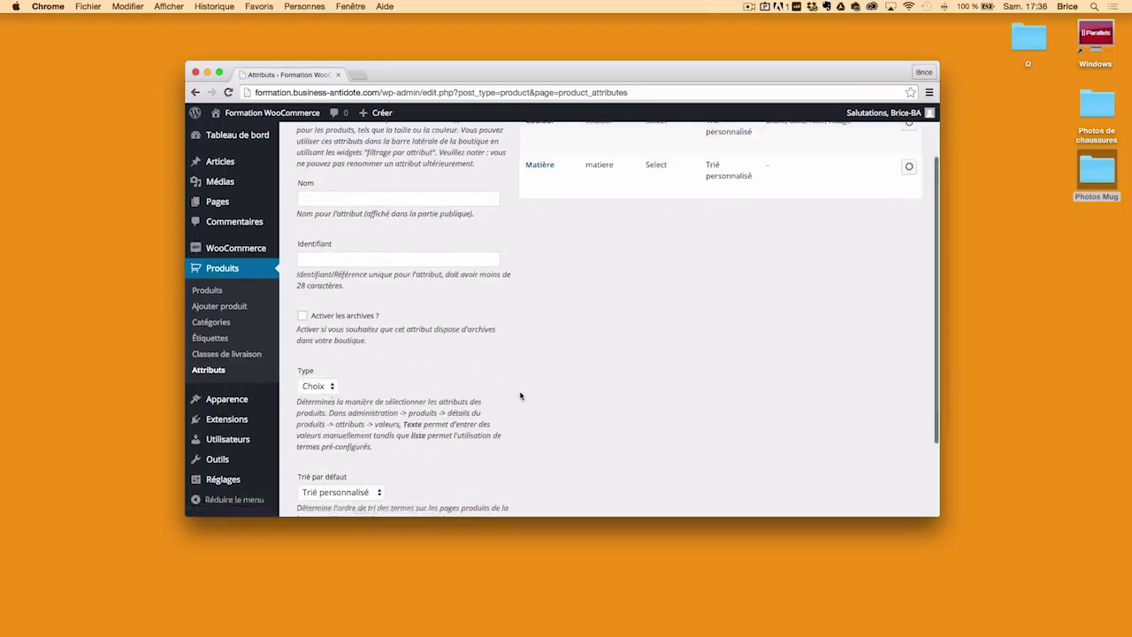
Step: Add a new product attribute named Pointure with the type Texte
{"action": "scroll", "coordinate": [459, 336], "scroll_direction": "up", "scroll_amount": 2}
{"action": "left_click", "coordinate": [395, 255]}
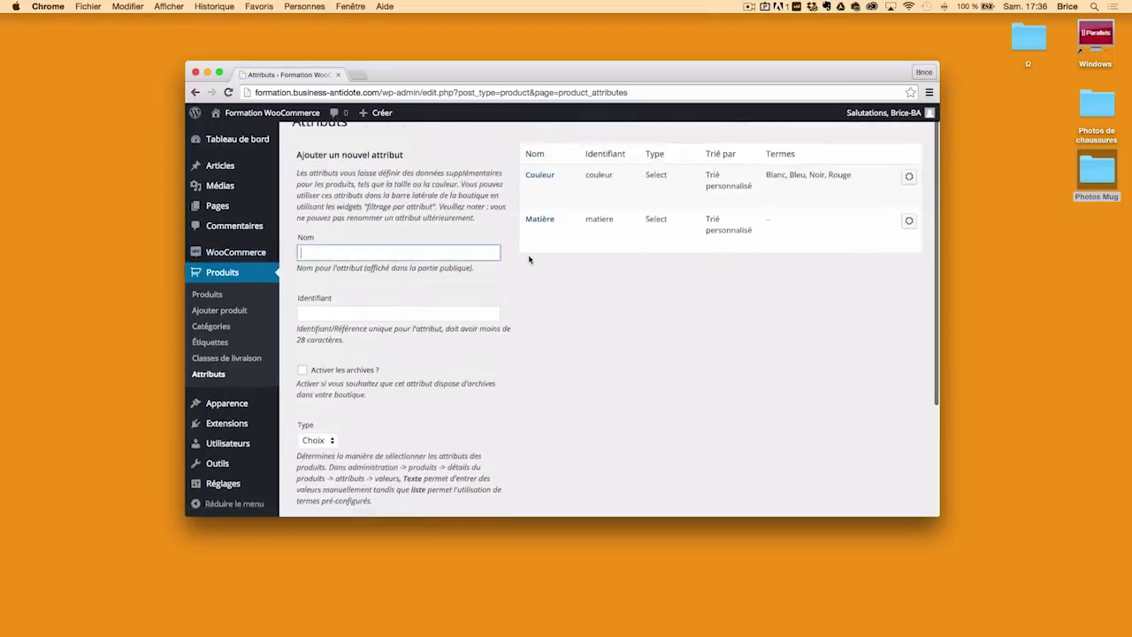
{"action": "type", "text": "P"}
{"action": "key", "text": "Down"}
{"action": "key", "text": "Return"}
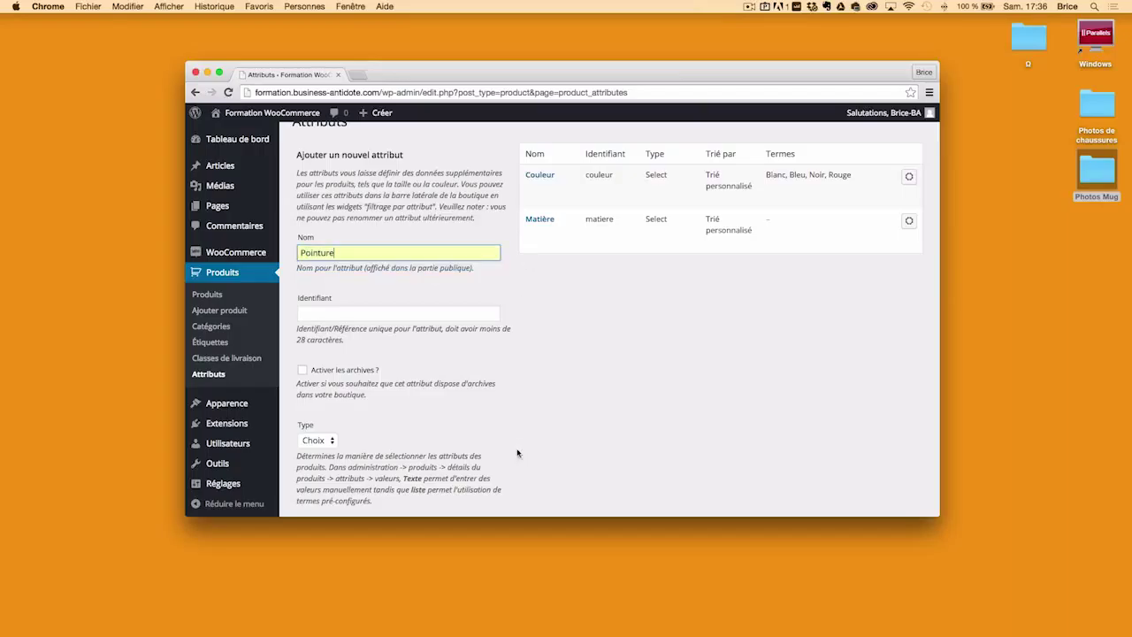
{"action": "scroll", "coordinate": [518, 450], "scroll_direction": "down", "scroll_amount": 1}
{"action": "left_click", "coordinate": [325, 428]}
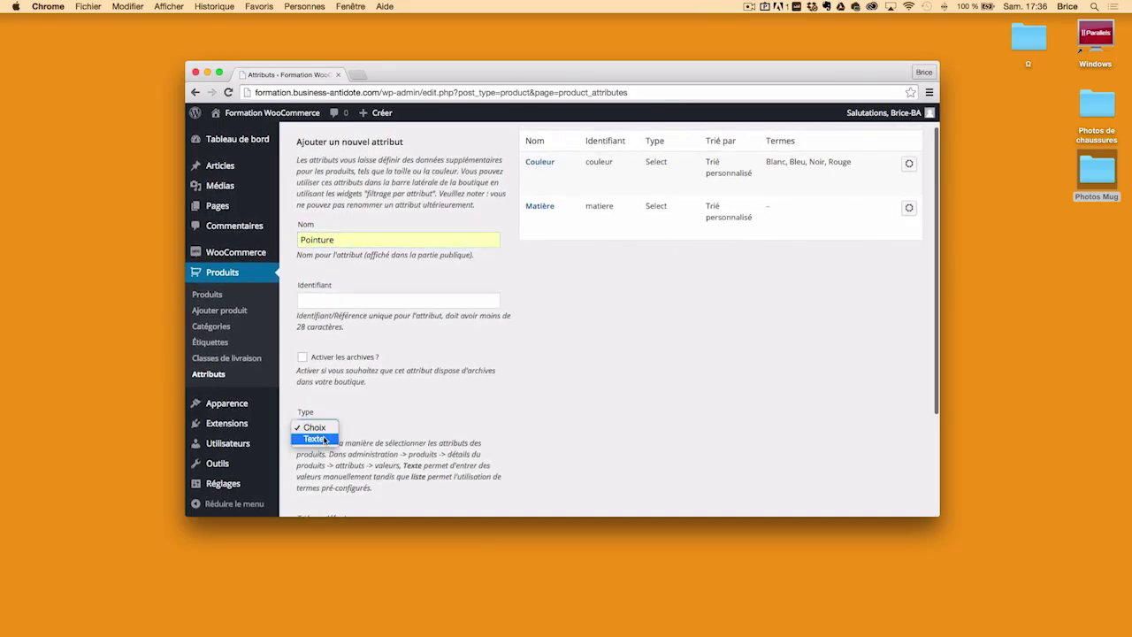
{"action": "left_click", "coordinate": [315, 439]}
{"action": "scroll", "coordinate": [345, 451], "scroll_direction": "down", "scroll_amount": 5}
{"action": "left_click", "coordinate": [351, 462]}
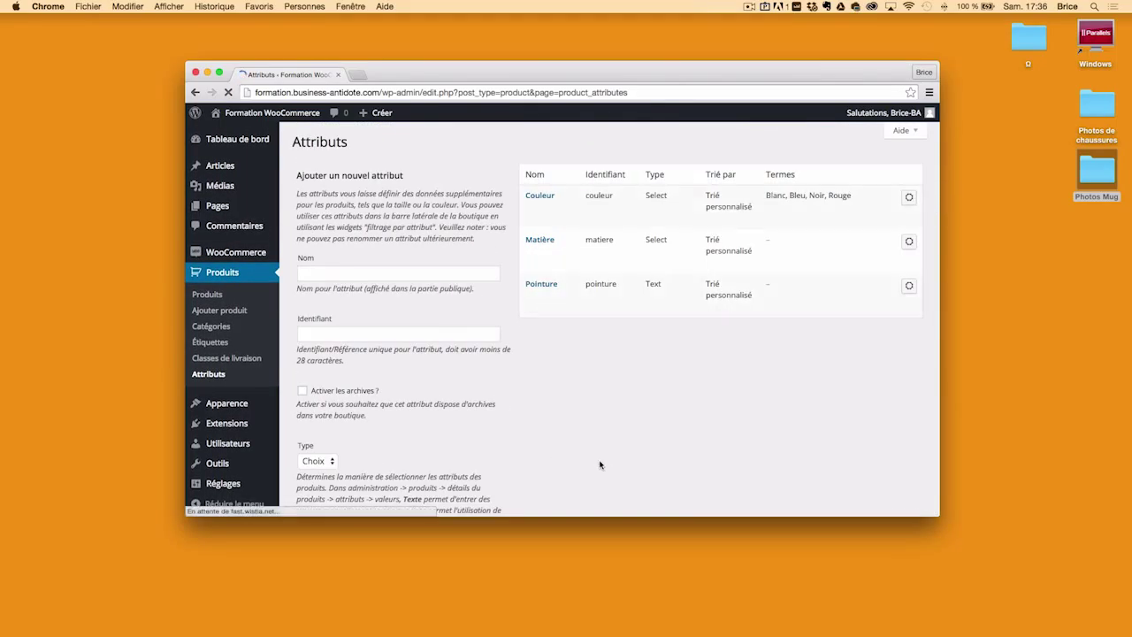
Step: Add the term Cuir to the Matière attribute, leaving its identifier empty
{"action": "left_click", "coordinate": [910, 242]}
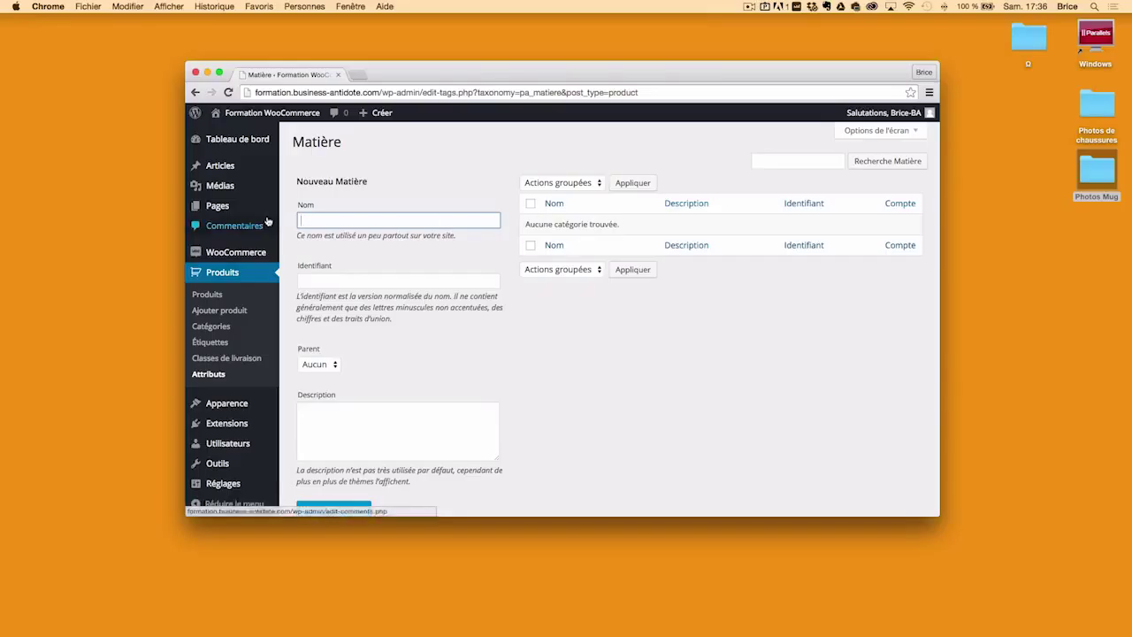
{"action": "type", "text": "Cuir"}
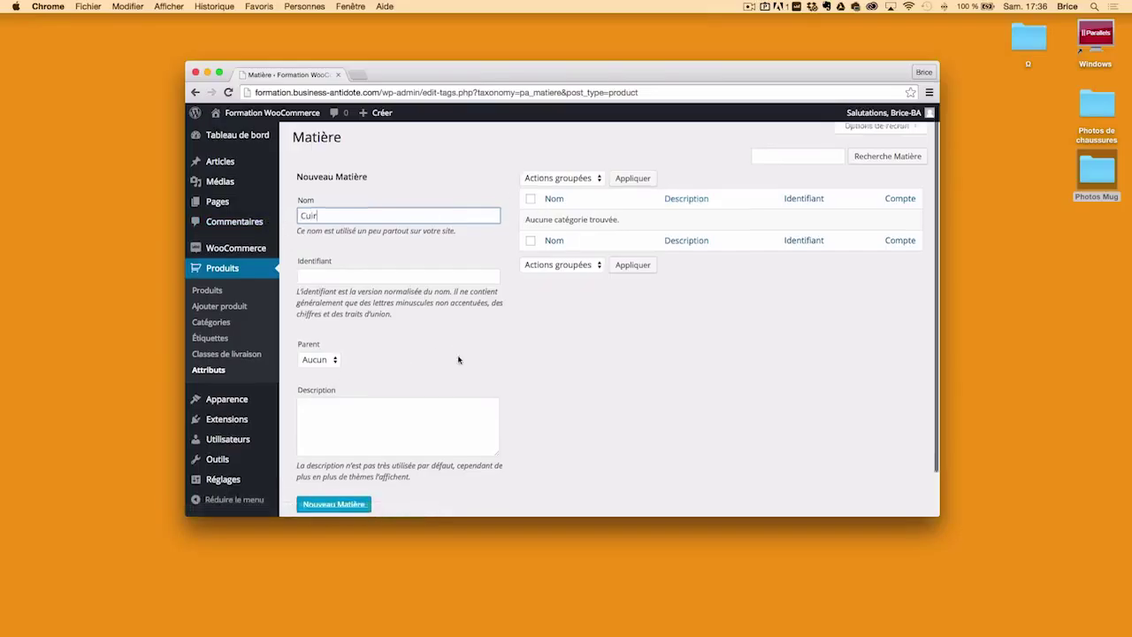
{"action": "scroll", "coordinate": [460, 358], "scroll_direction": "down", "scroll_amount": 1}
{"action": "left_click", "coordinate": [345, 257]}
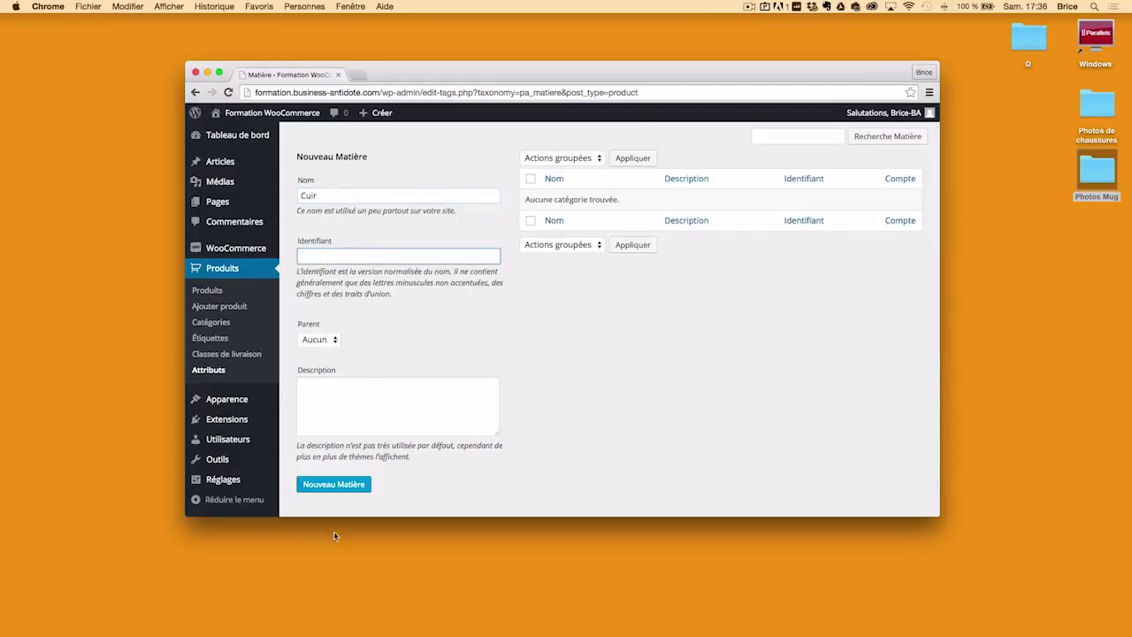
{"action": "left_click", "coordinate": [344, 485]}
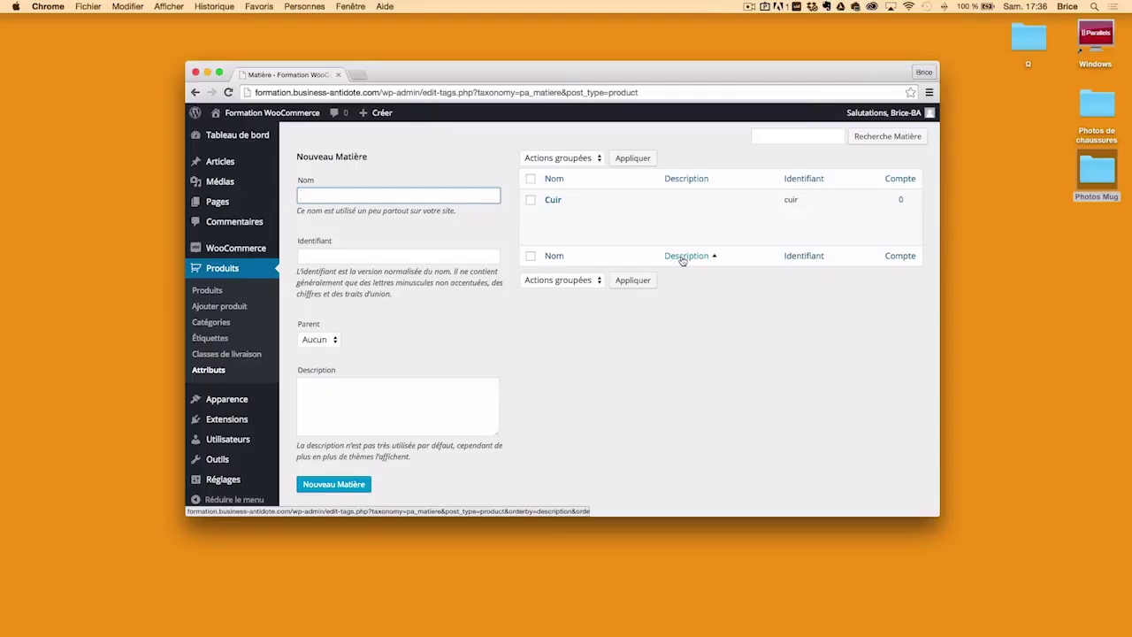
Step: Add the term Daim to the Matière attribute, keeping Aucun as its parent
{"action": "type", "text": "Daim"}
{"action": "left_click", "coordinate": [305, 340]}
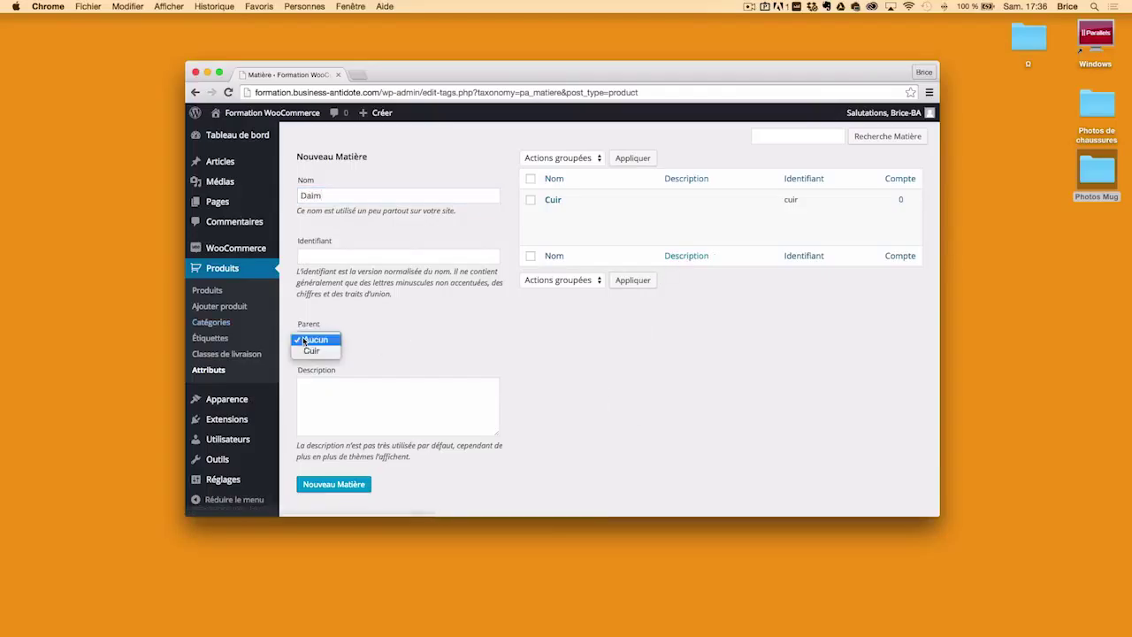
{"action": "left_click", "coordinate": [442, 334]}
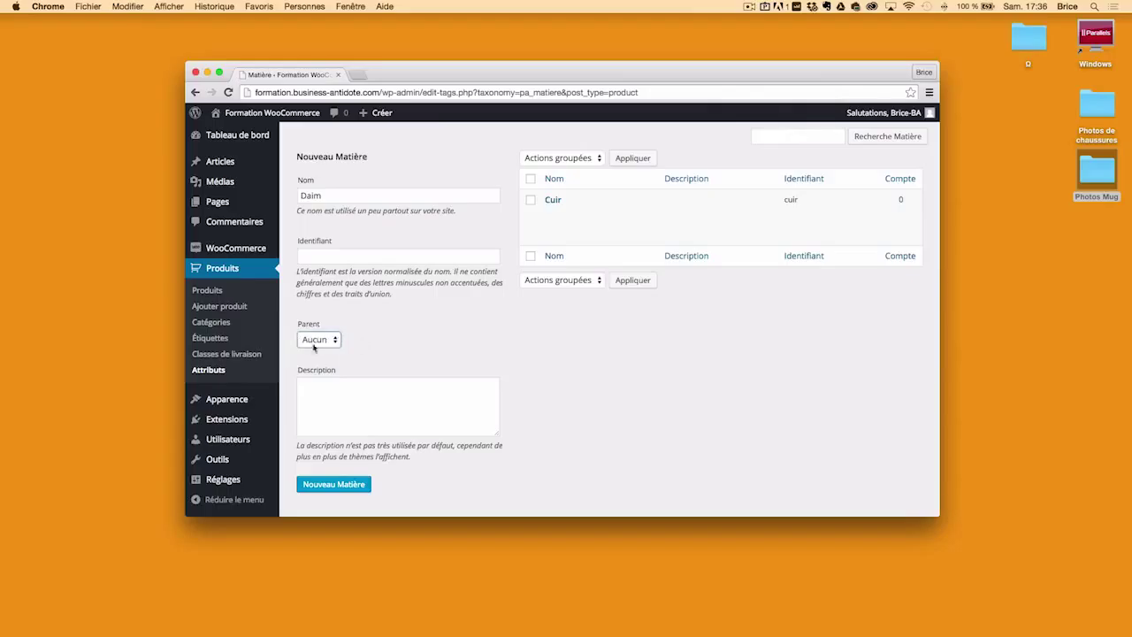
{"action": "scroll", "coordinate": [512, 485], "scroll_direction": "down", "scroll_amount": 1}
{"action": "left_click", "coordinate": [340, 458]}
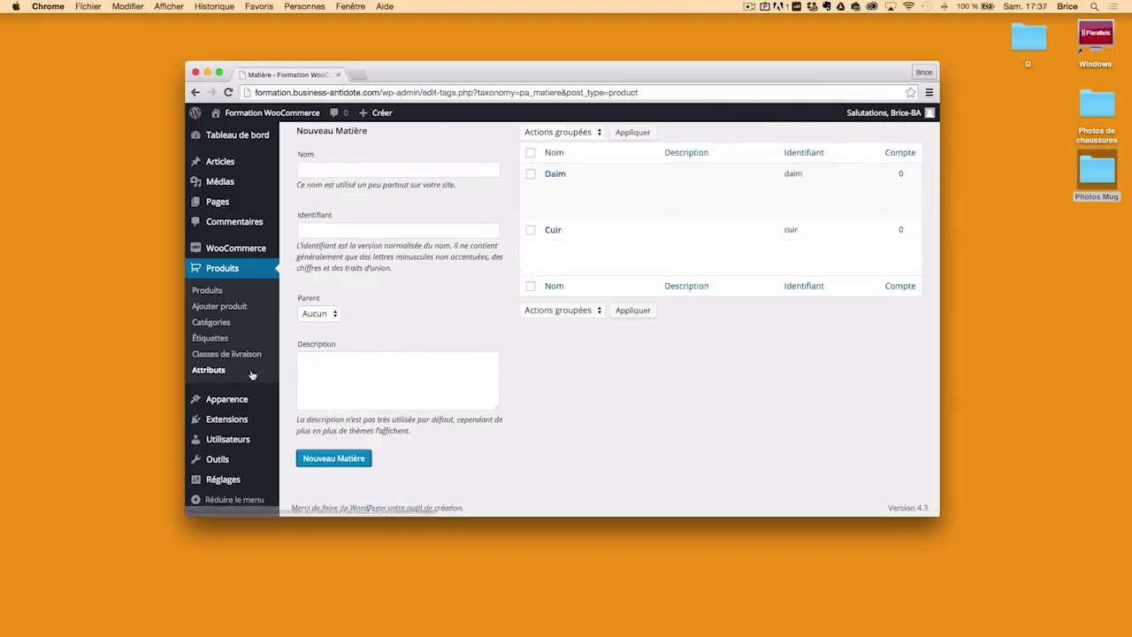
Step: Add the terms 40, 41 and 42 to the Pointure attribute
{"action": "left_click", "coordinate": [210, 372]}
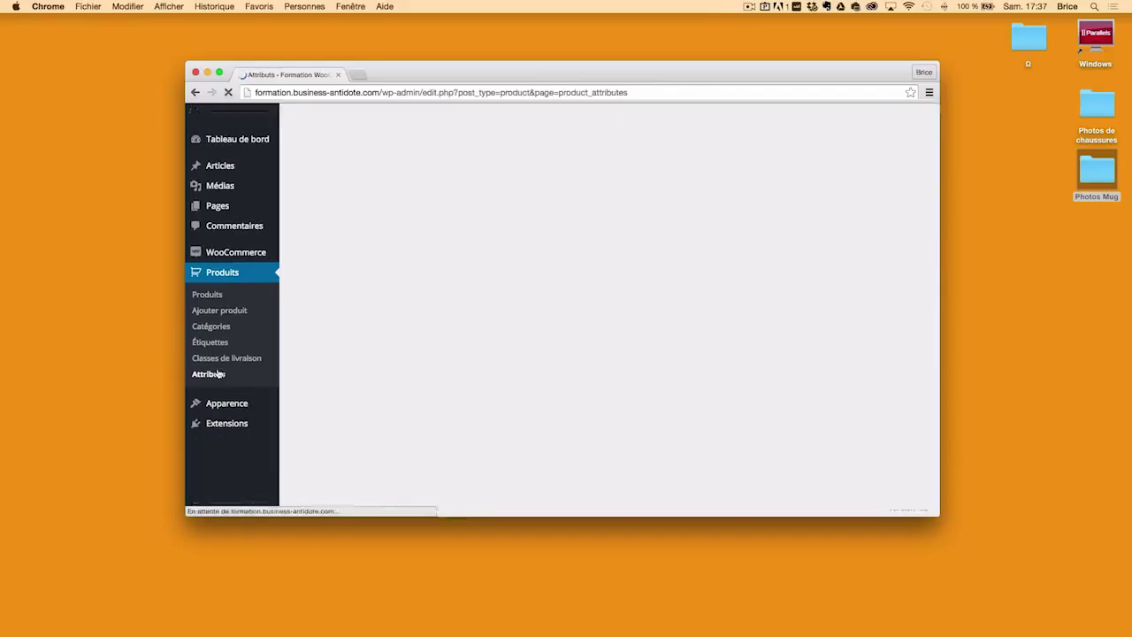
{"action": "left_click", "coordinate": [547, 285]}
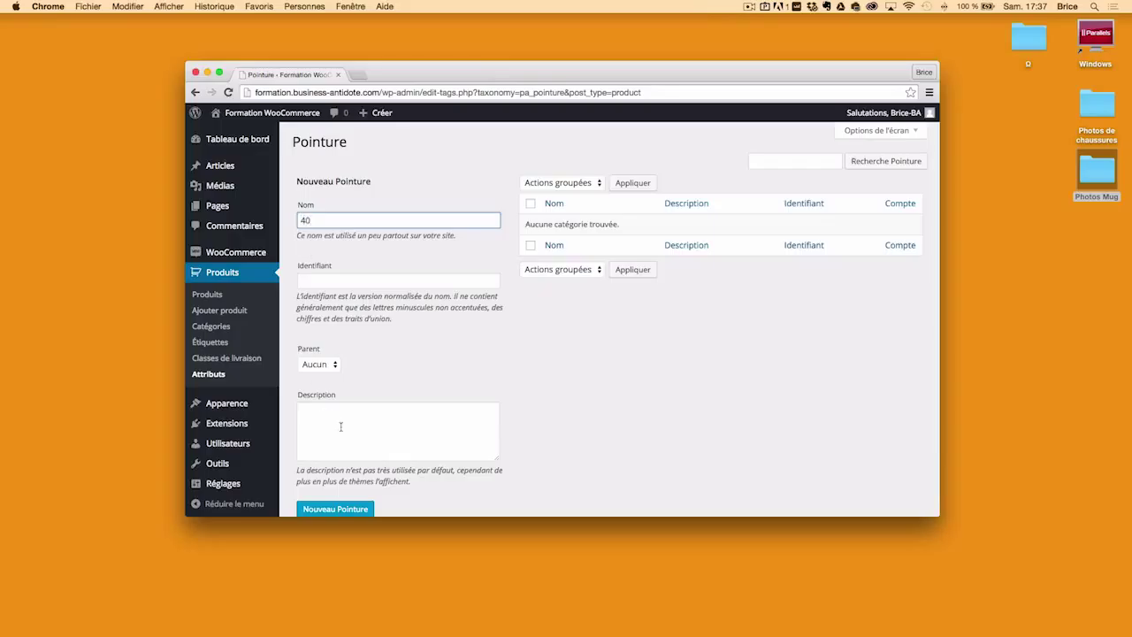
{"action": "left_click", "coordinate": [335, 509]}
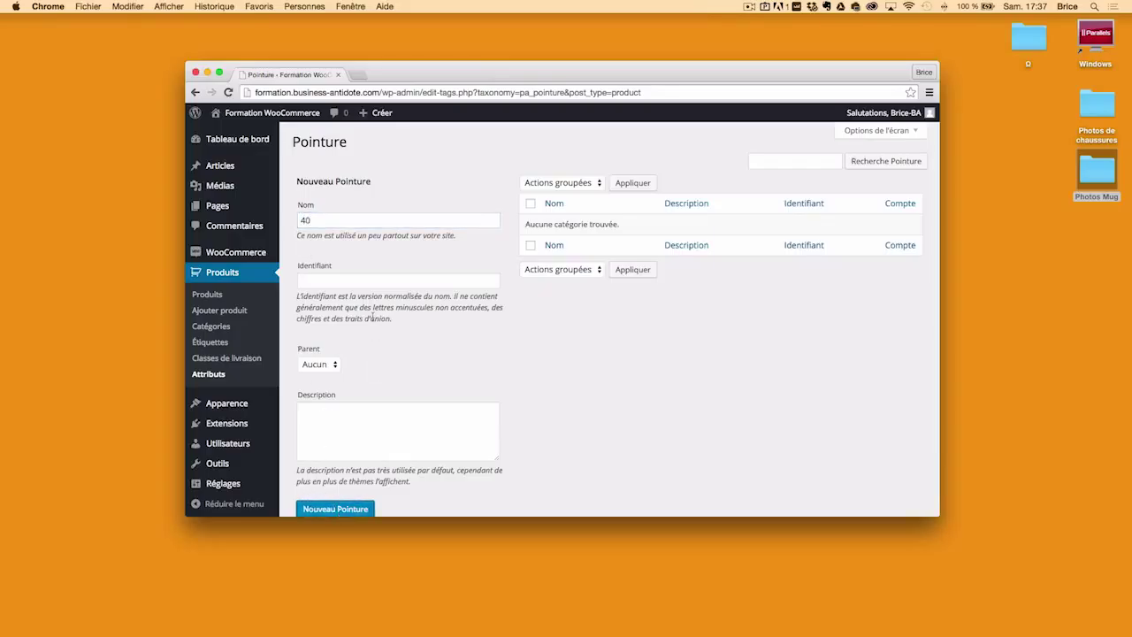
{"action": "left_click", "coordinate": [305, 221]}
{"action": "type", "text": "4"}
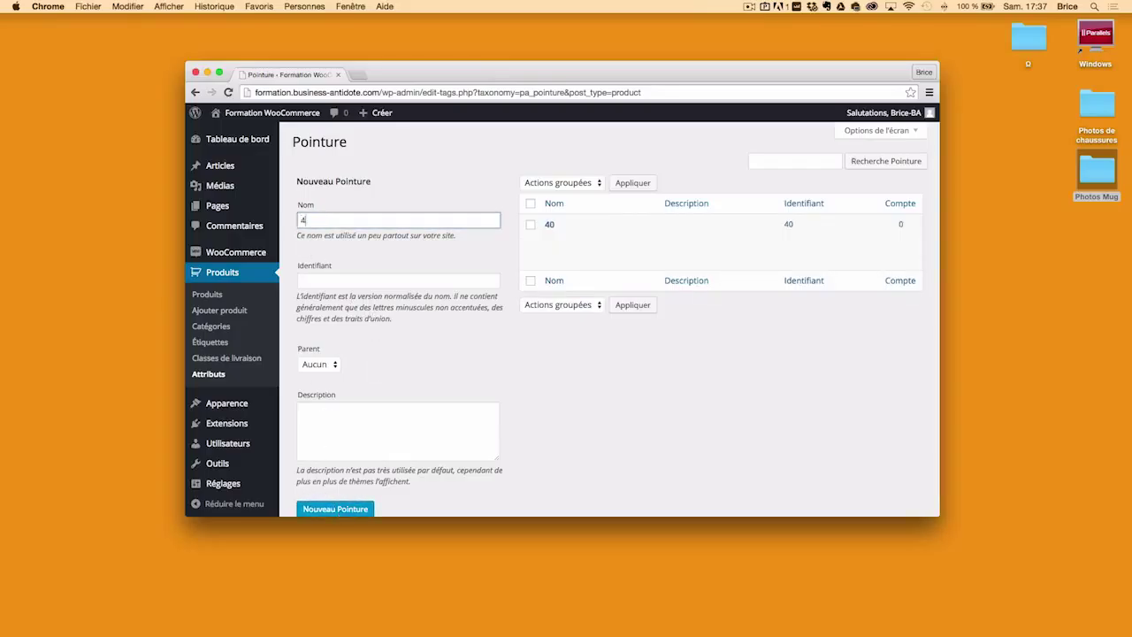
{"action": "type", "text": "1"}
{"action": "left_click", "coordinate": [350, 513]}
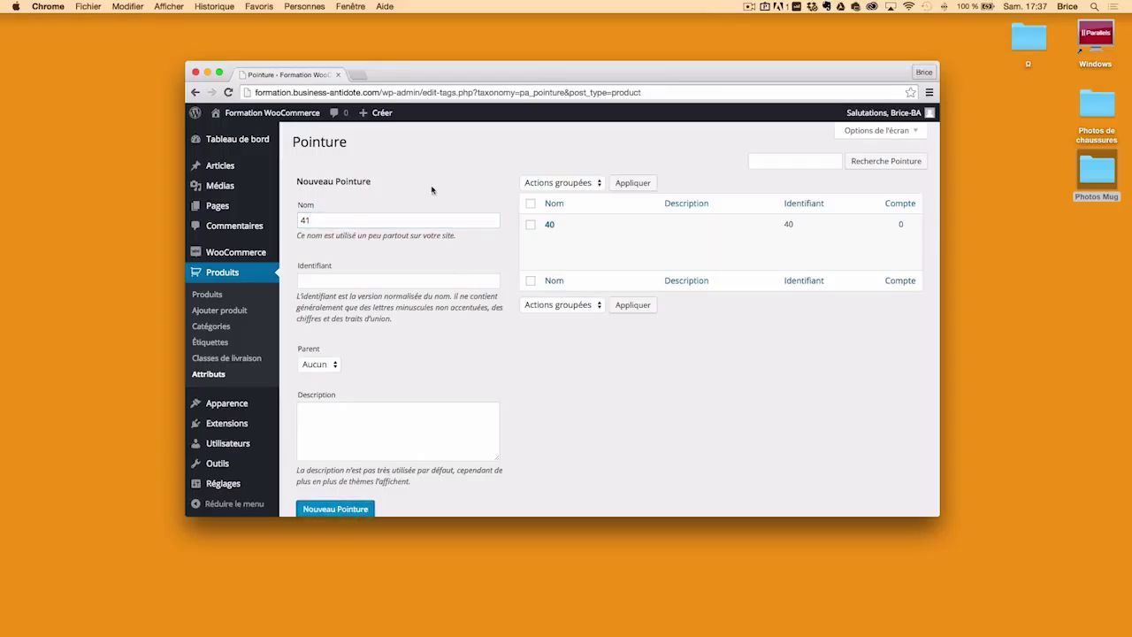
{"action": "left_click", "coordinate": [309, 216]}
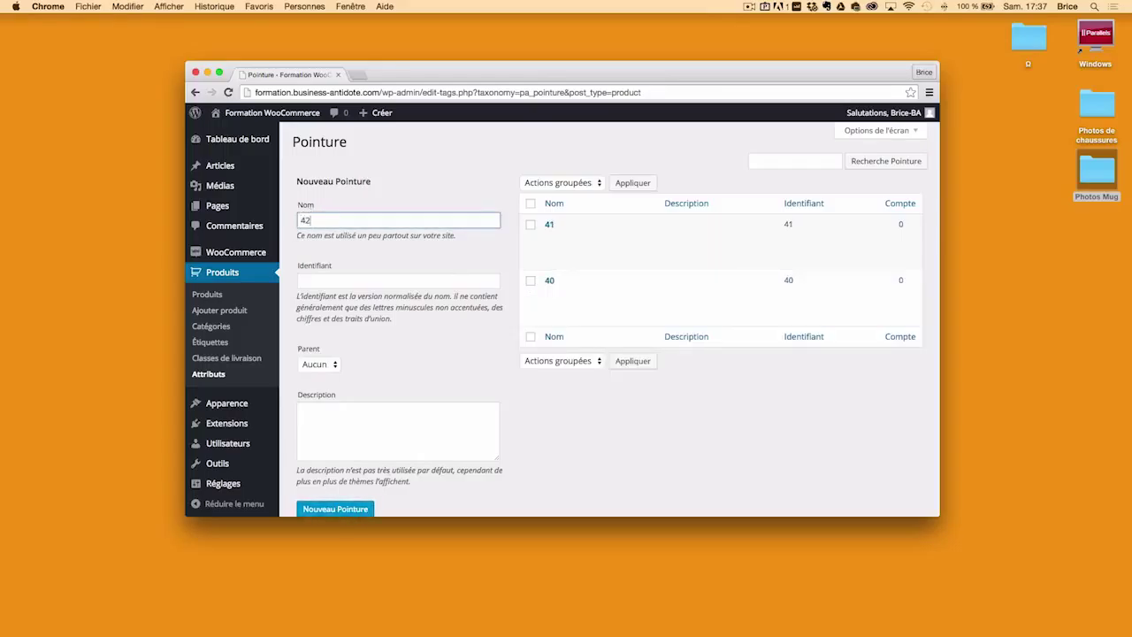
{"action": "type", "text": "42"}
{"action": "left_click", "coordinate": [340, 508]}
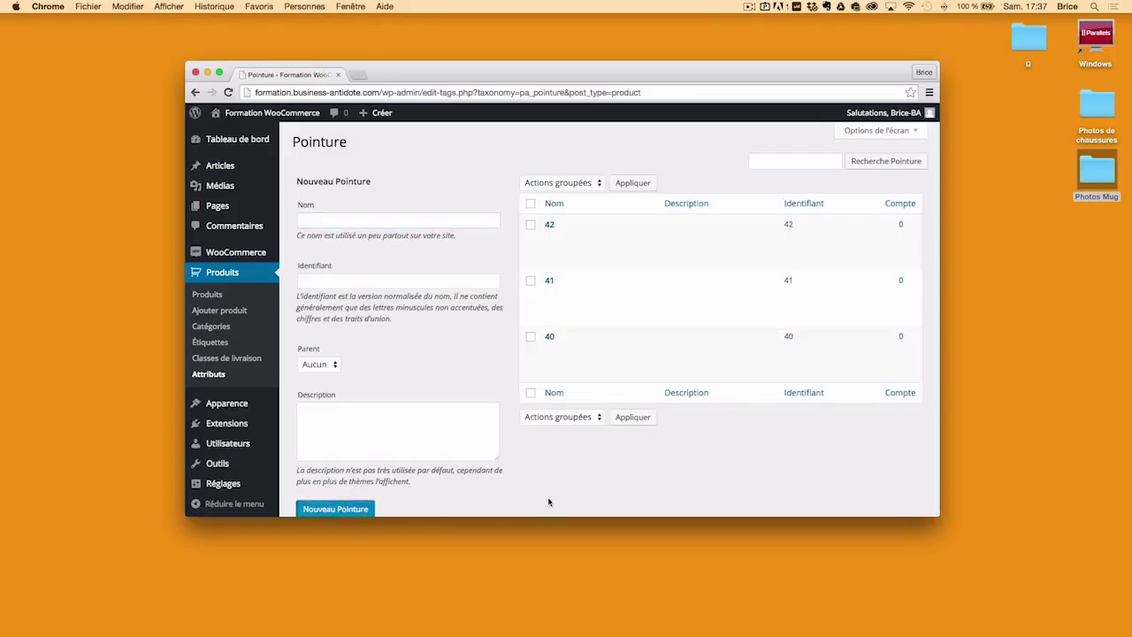
Step: Add the term Marron to the existing Couleur attribute
{"action": "left_click", "coordinate": [218, 376]}
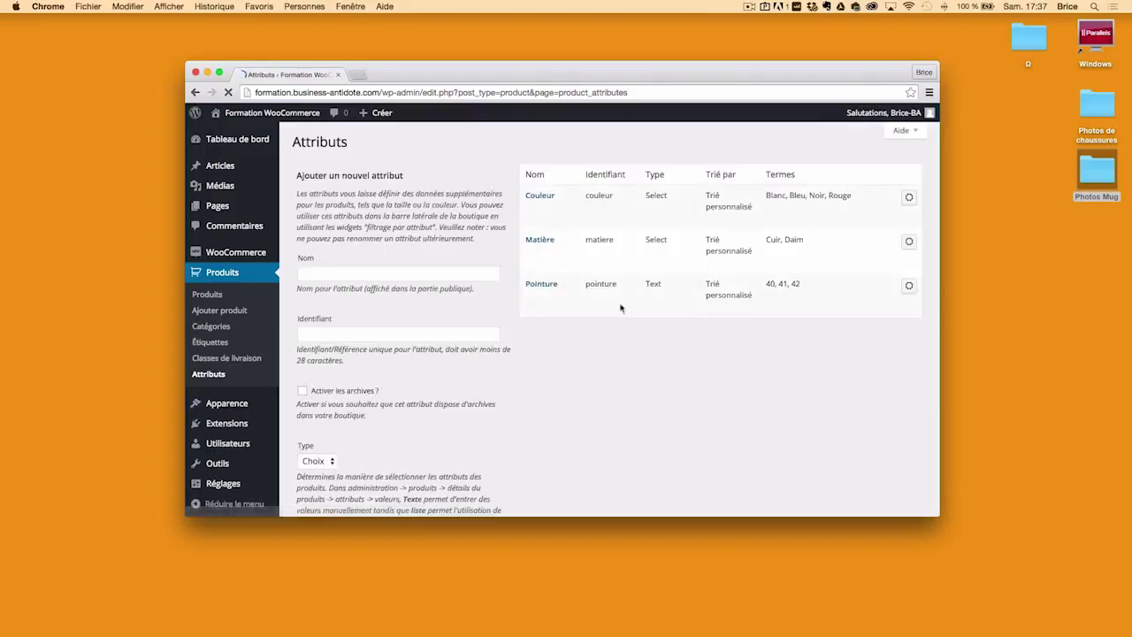
{"action": "mouse_move", "coordinate": [828, 219]}
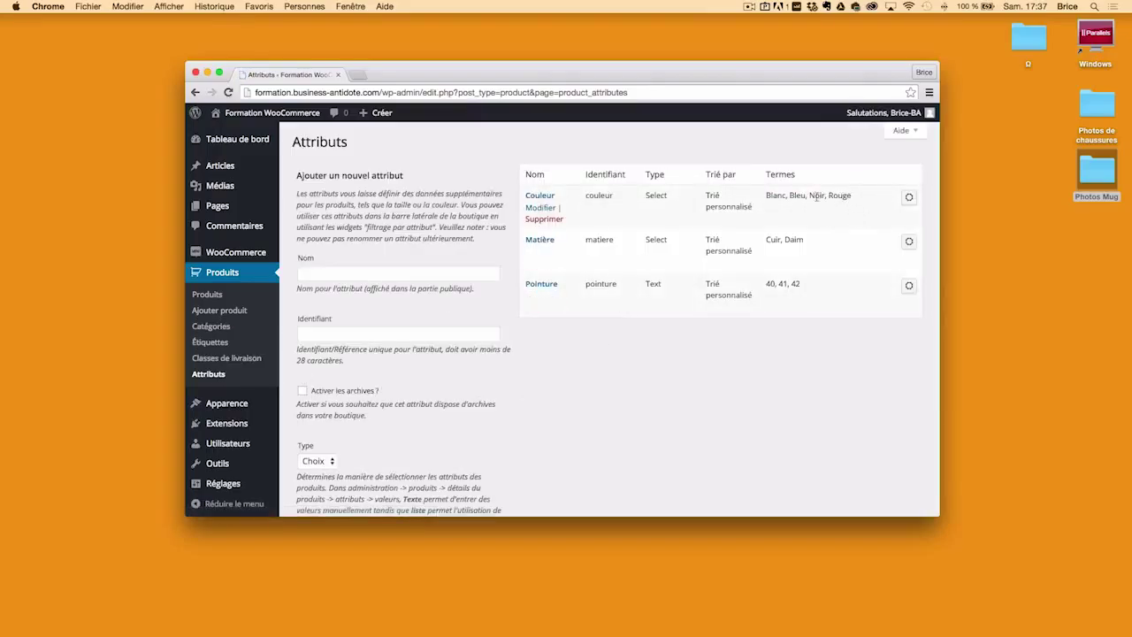
{"action": "left_click", "coordinate": [538, 196]}
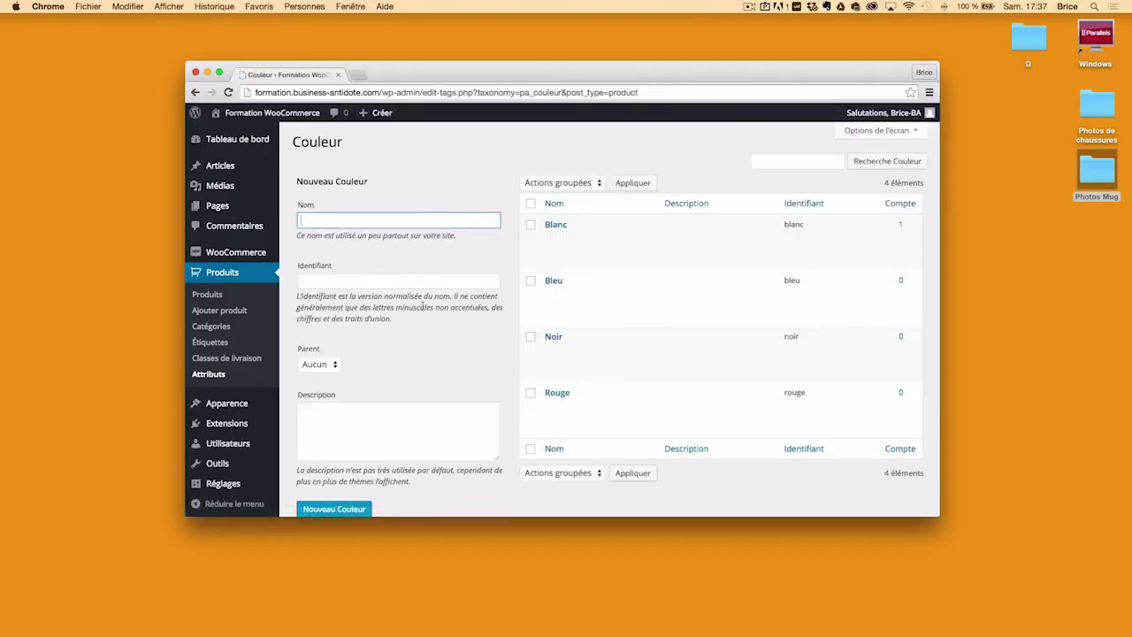
{"action": "type", "text": "Marron"}
{"action": "left_click", "coordinate": [343, 511]}
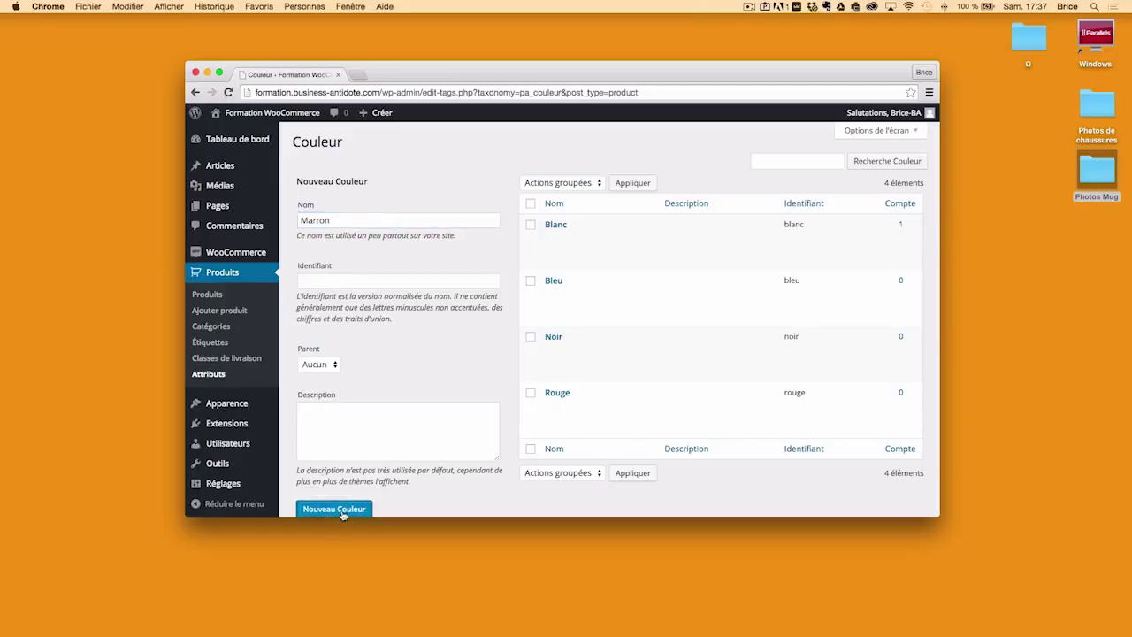
Step: Add the color term Marron foncé with Marron as its parent
{"action": "left_click", "coordinate": [361, 223]}
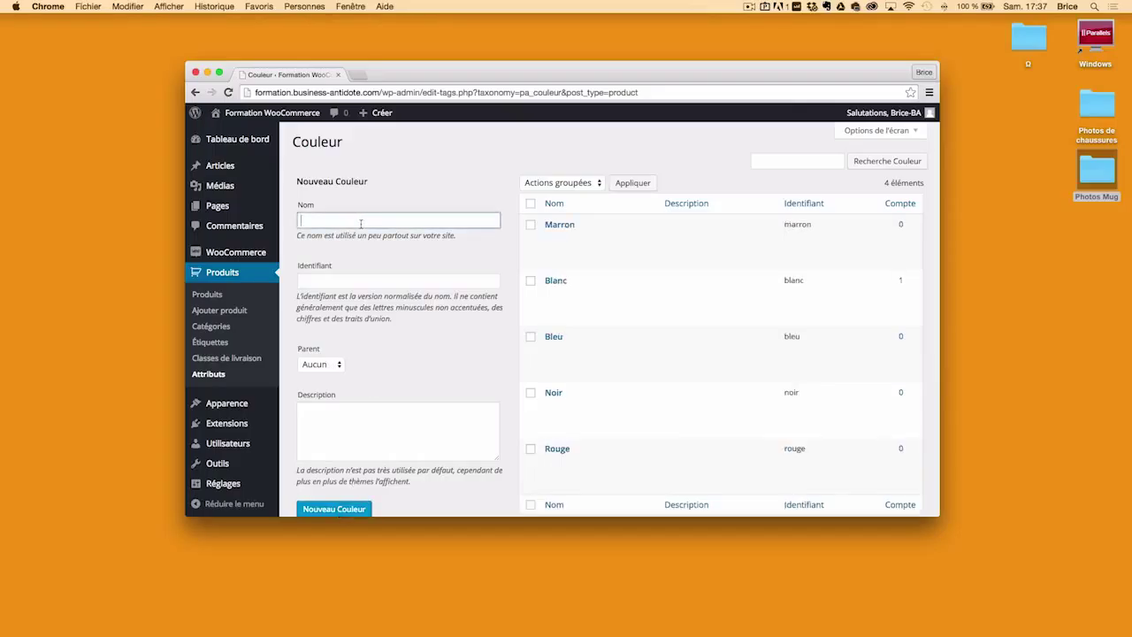
{"action": "type", "text": "Marron foncé"}
{"action": "left_click", "coordinate": [320, 364]}
{"action": "left_click", "coordinate": [324, 376]}
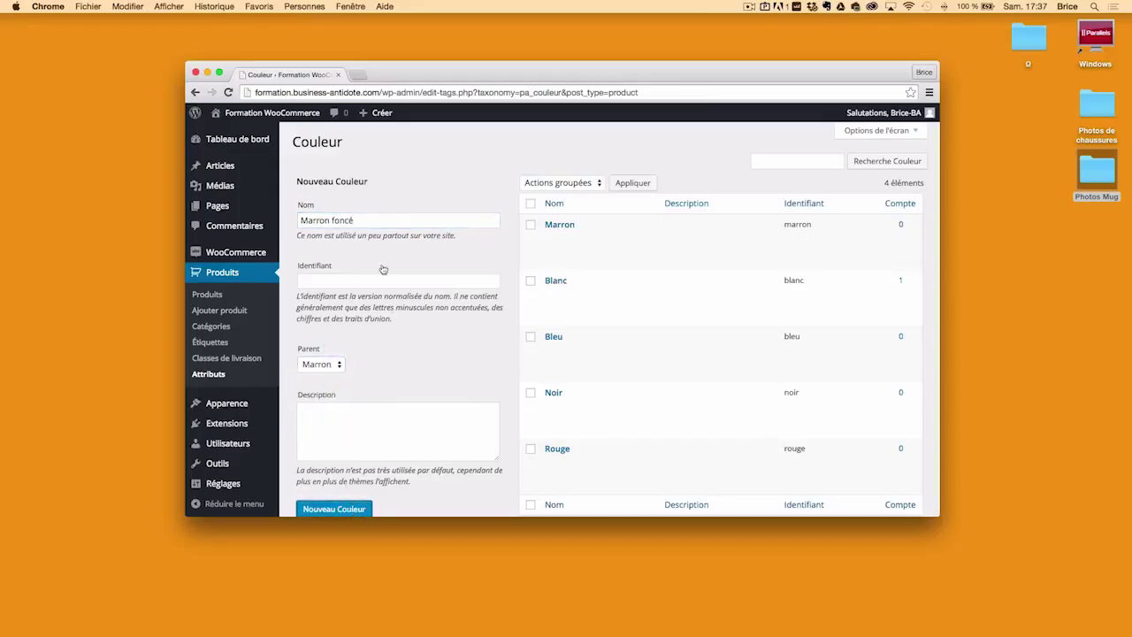
Step: Add the color term Marron clair, also under the parent Marron
{"action": "type", "text": "Marron "}
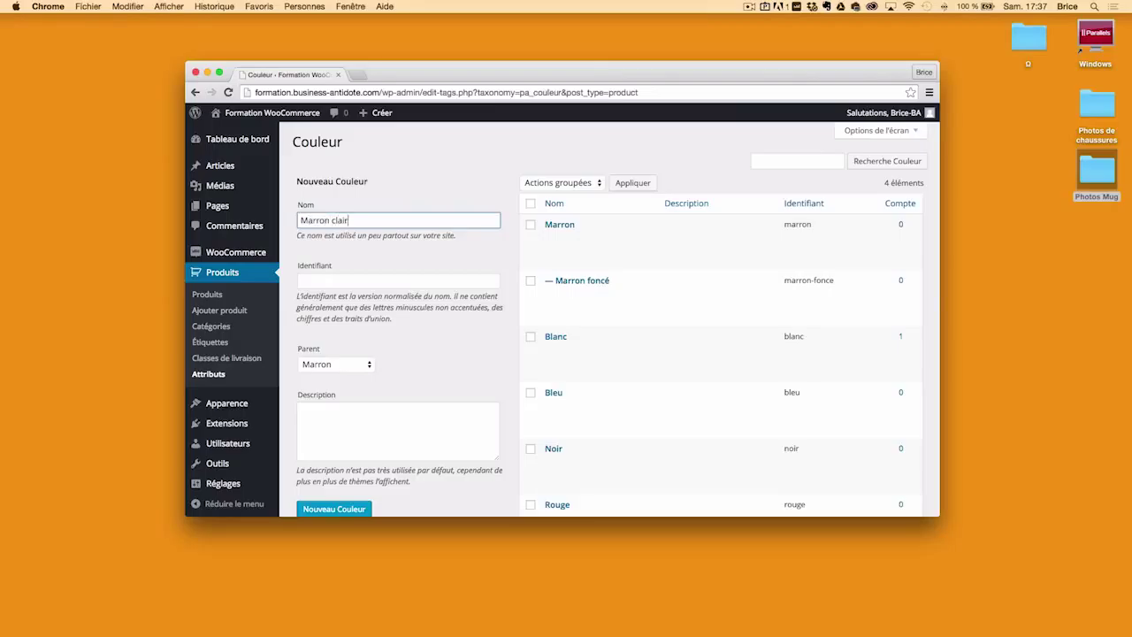
{"action": "type", "text": "clair"}
{"action": "left_click", "coordinate": [350, 508]}
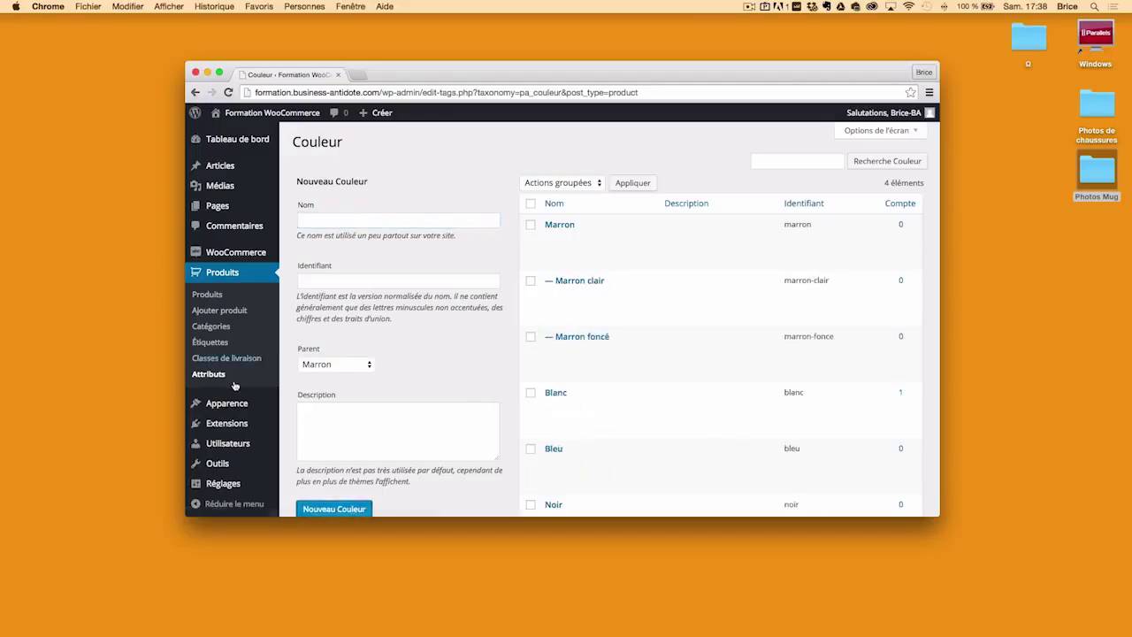
Step: Open the product Chaussure ADF from the product list for editing
{"action": "left_click", "coordinate": [218, 300]}
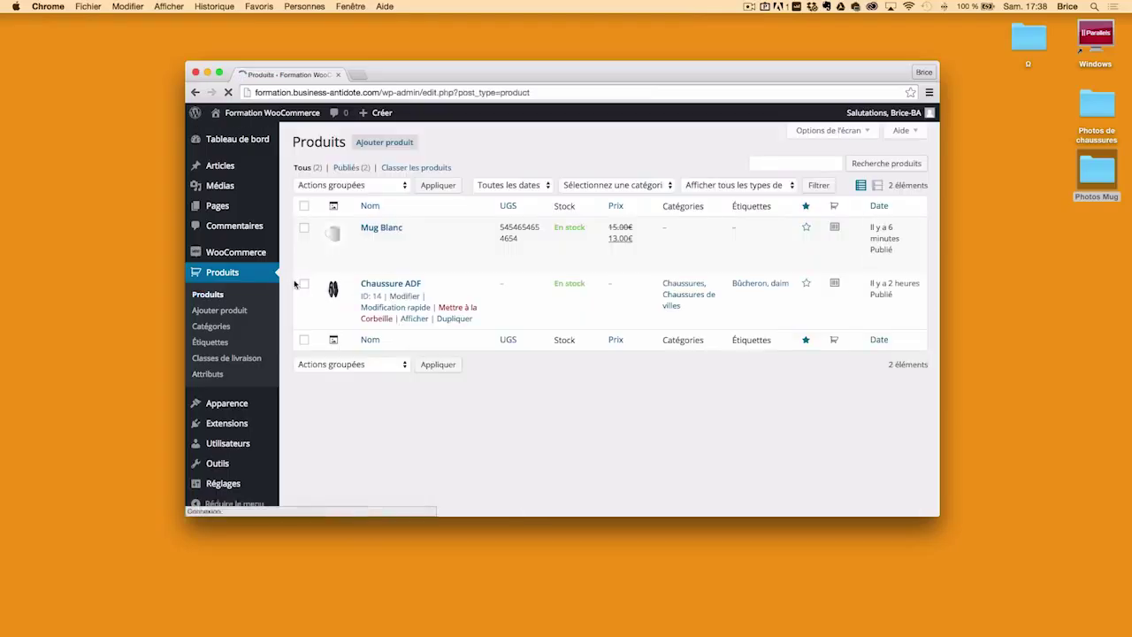
{"action": "left_click", "coordinate": [385, 285]}
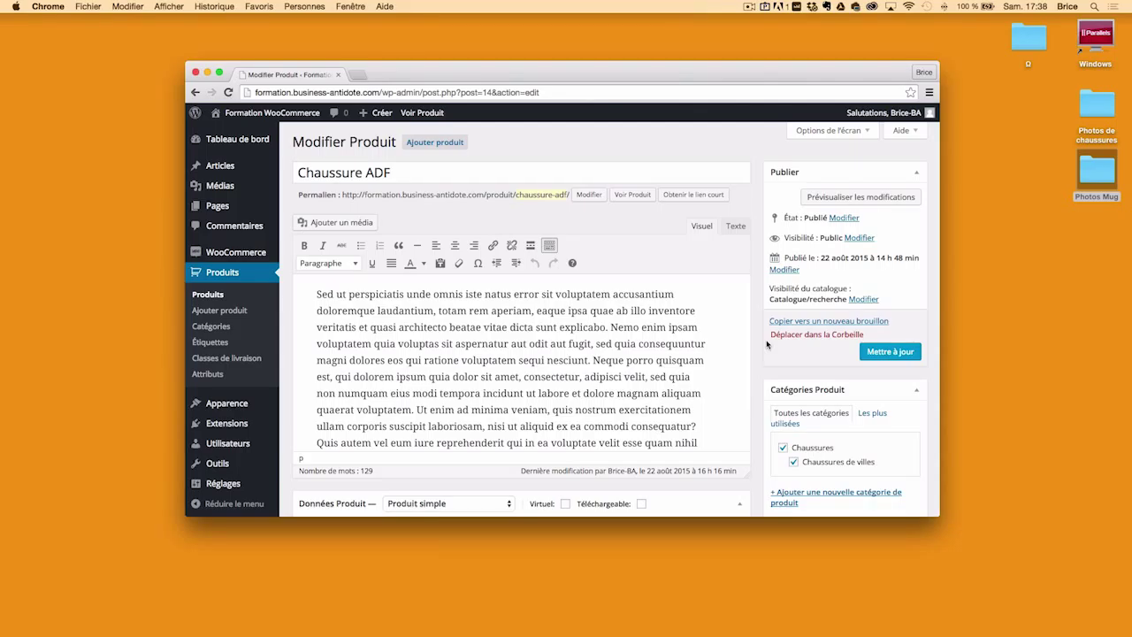
Step: Change the product type of Chaussure ADF to Produit variable and view its Variations section
{"action": "scroll", "coordinate": [767, 345], "scroll_direction": "down", "scroll_amount": 5}
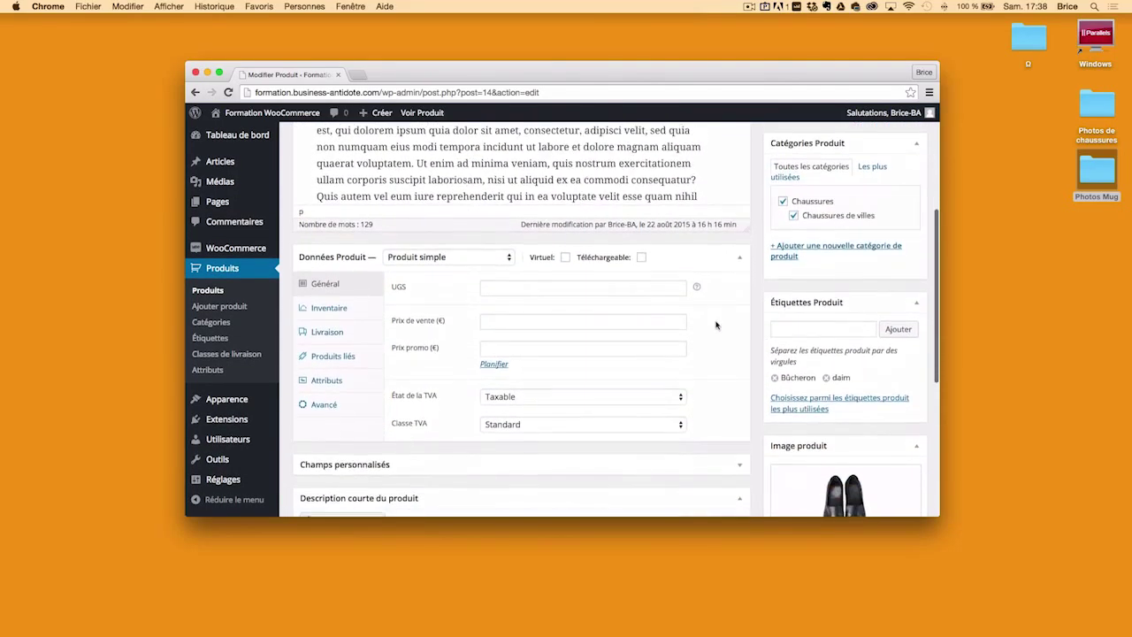
{"action": "left_click", "coordinate": [445, 259]}
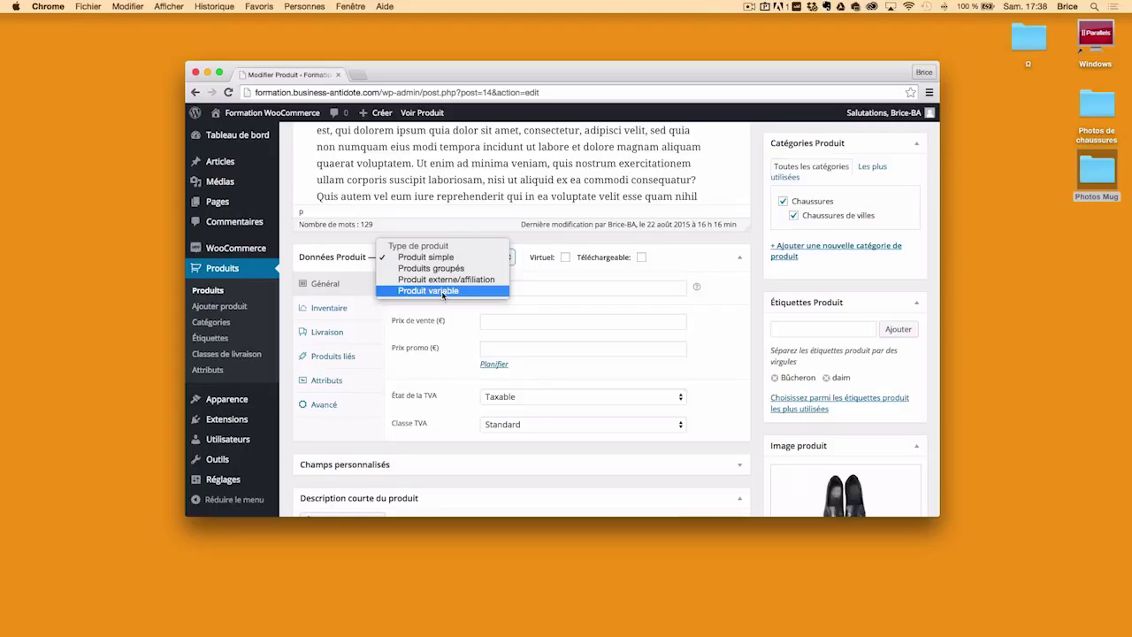
{"action": "left_click", "coordinate": [443, 292]}
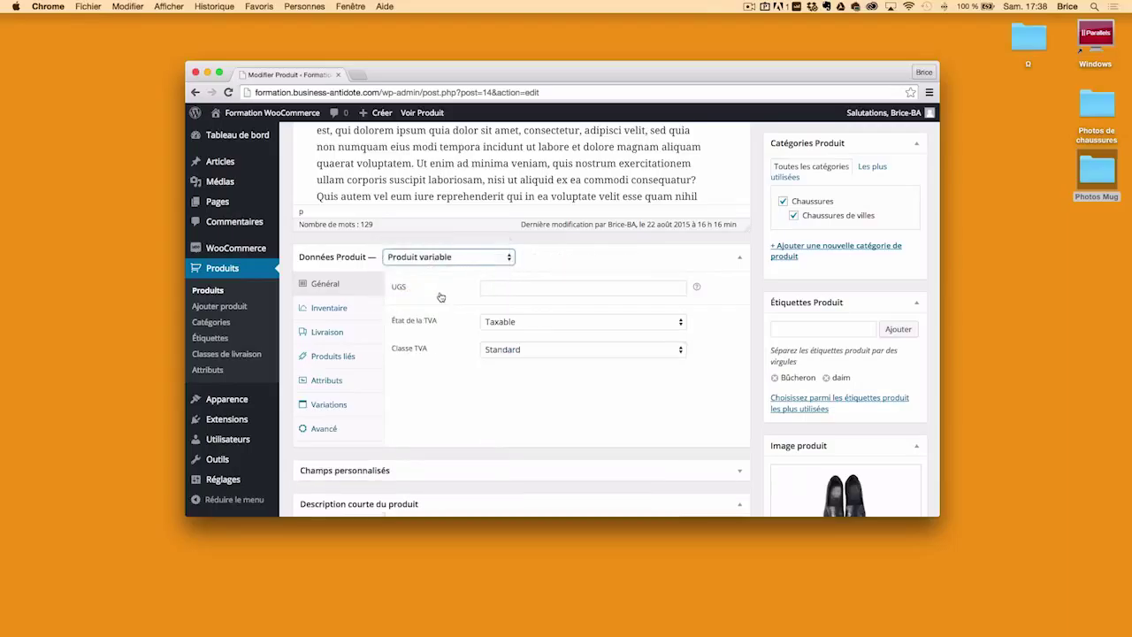
{"action": "left_click", "coordinate": [341, 407]}
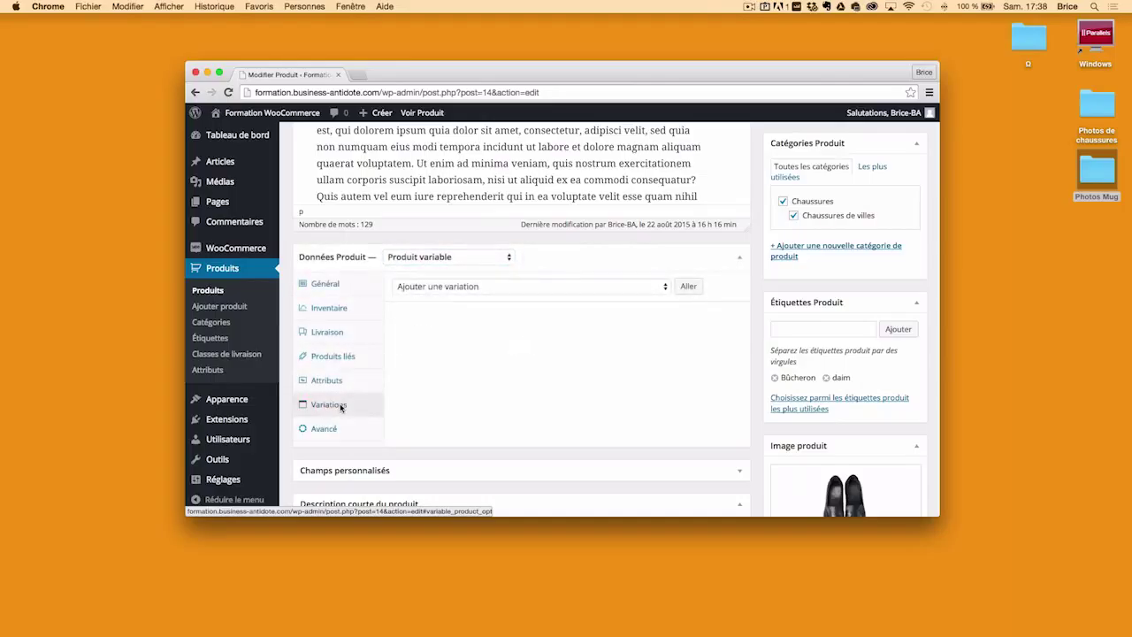
Step: Remove the existing Matière, Couleur and Pointure attributes from the product
{"action": "left_click", "coordinate": [328, 382]}
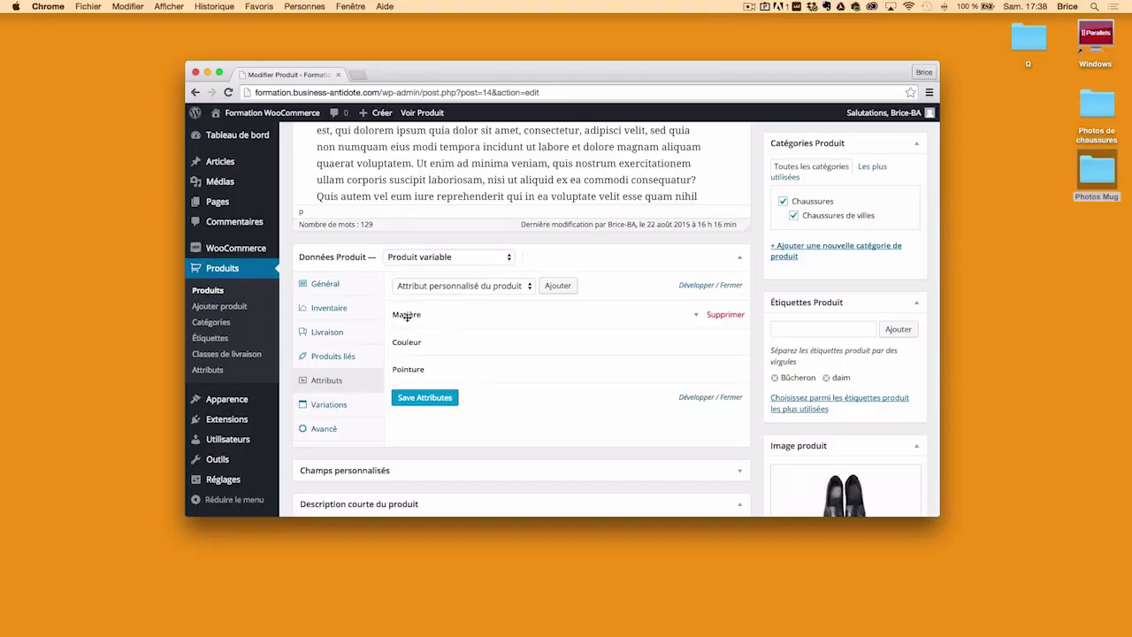
{"action": "left_click", "coordinate": [727, 315]}
{"action": "left_click", "coordinate": [652, 219]}
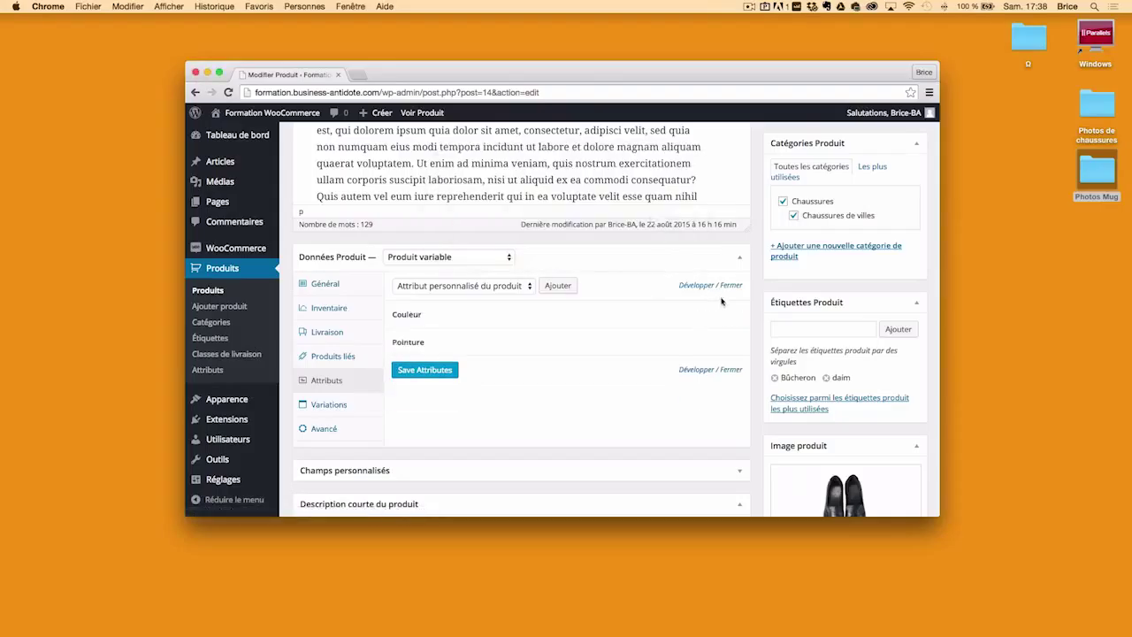
{"action": "left_click", "coordinate": [727, 315]}
{"action": "left_click", "coordinate": [706, 224]}
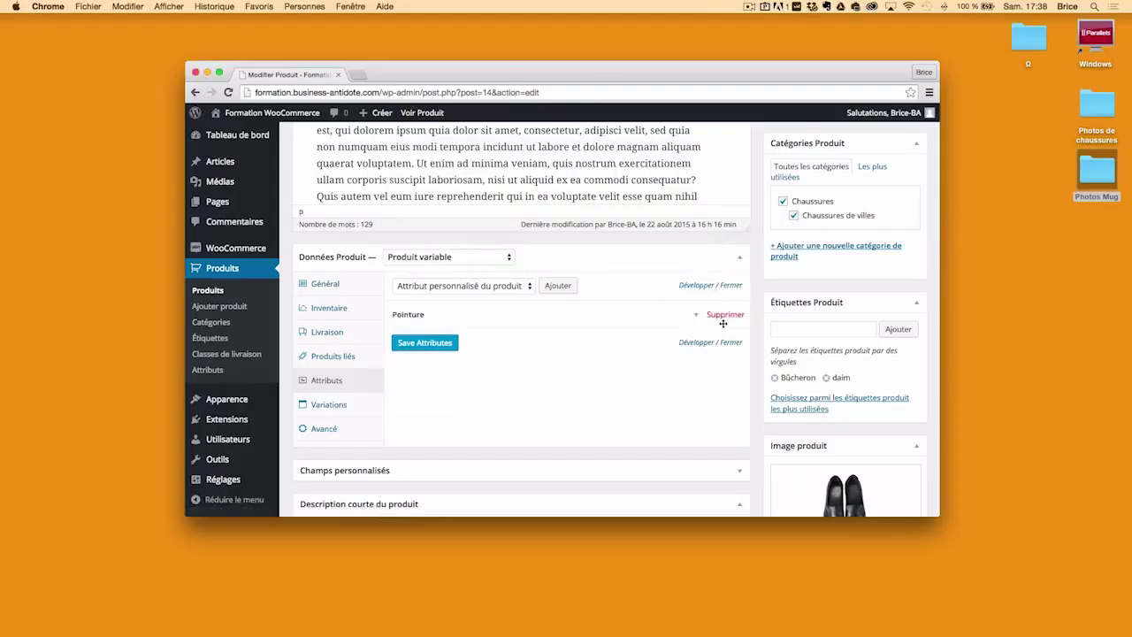
{"action": "left_click", "coordinate": [727, 315]}
{"action": "left_click", "coordinate": [707, 224]}
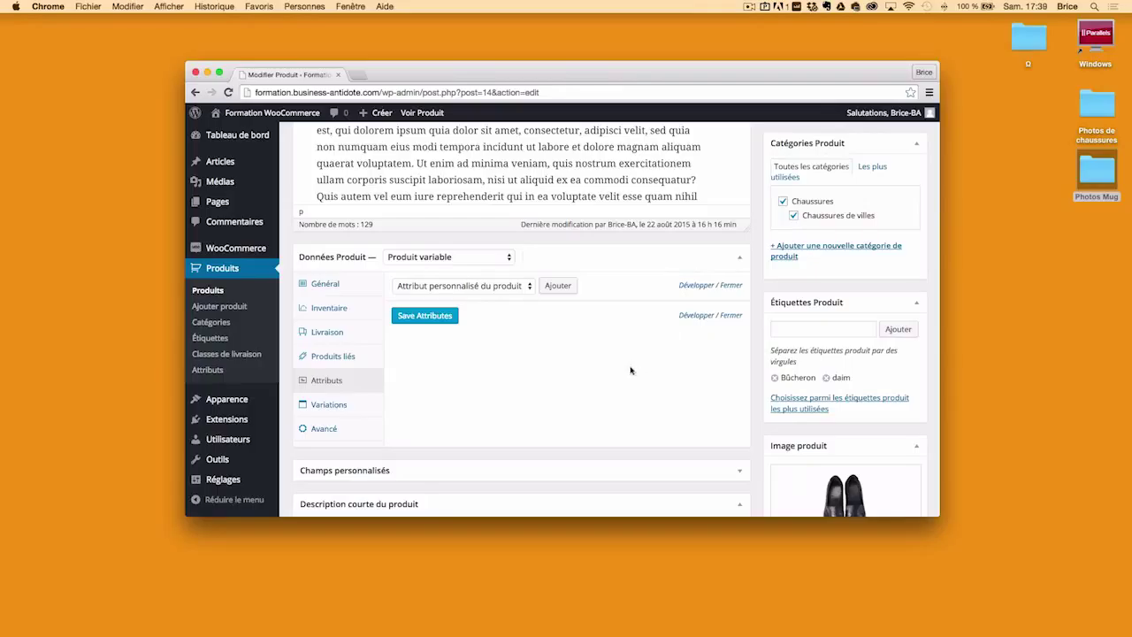
Step: Add the Couleur attribute to the product's attributes
{"action": "left_click", "coordinate": [504, 287]}
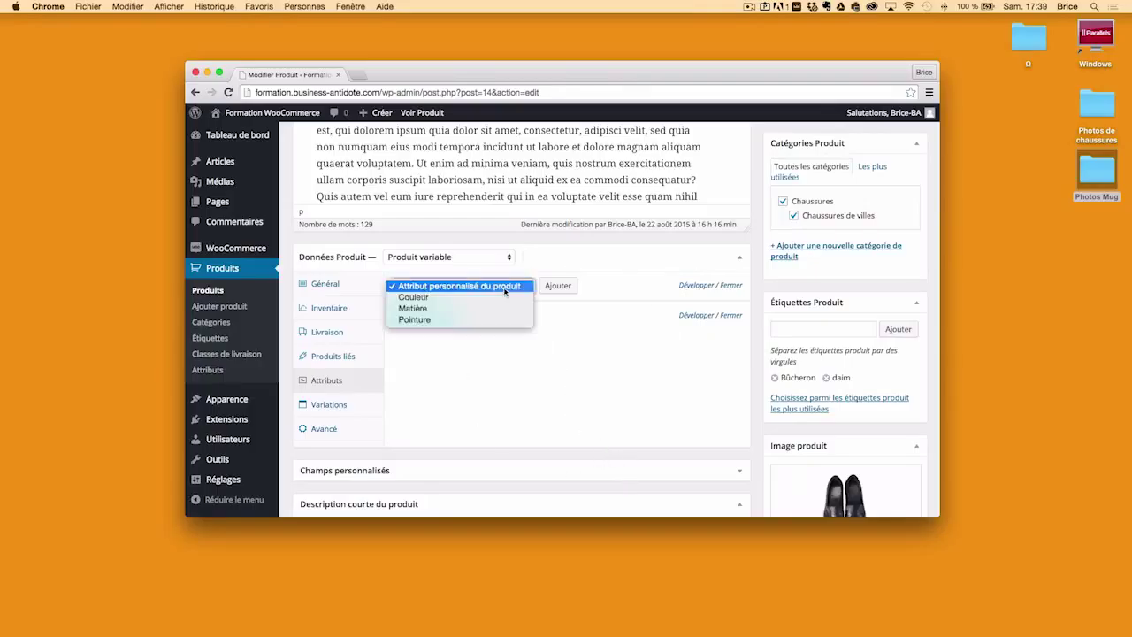
{"action": "left_click", "coordinate": [502, 297]}
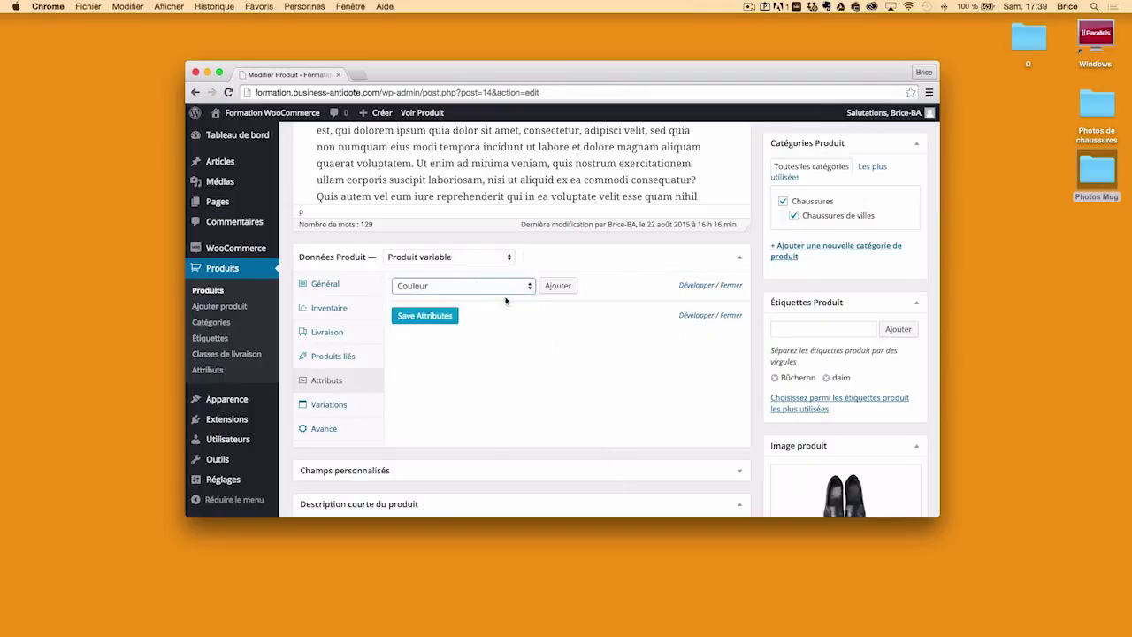
{"action": "left_click", "coordinate": [559, 285]}
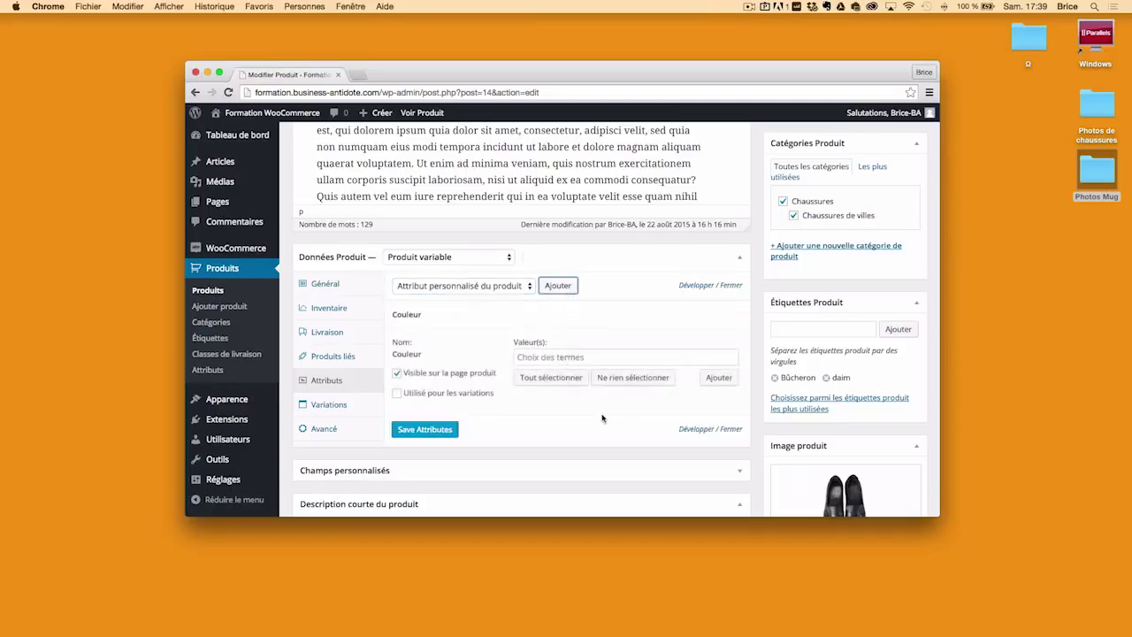
Step: Examine the available Couleur terms against the shoe photos in the product gallery
{"action": "left_click", "coordinate": [549, 357]}
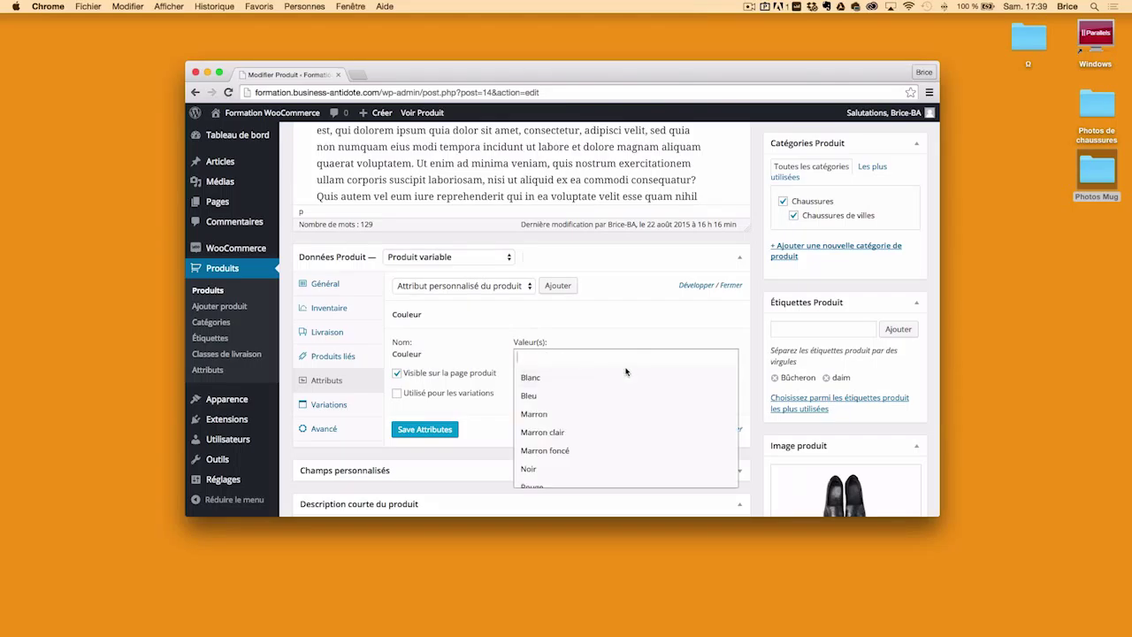
{"action": "scroll", "coordinate": [599, 433], "scroll_direction": "down", "scroll_amount": 1}
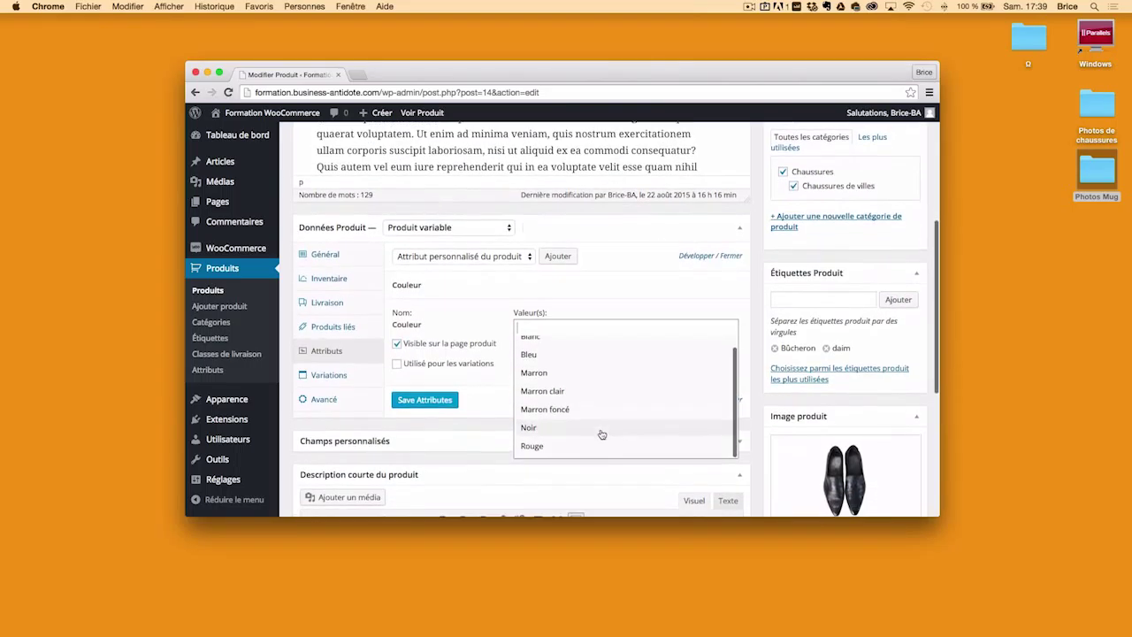
{"action": "scroll", "coordinate": [751, 446], "scroll_direction": "down", "scroll_amount": 5}
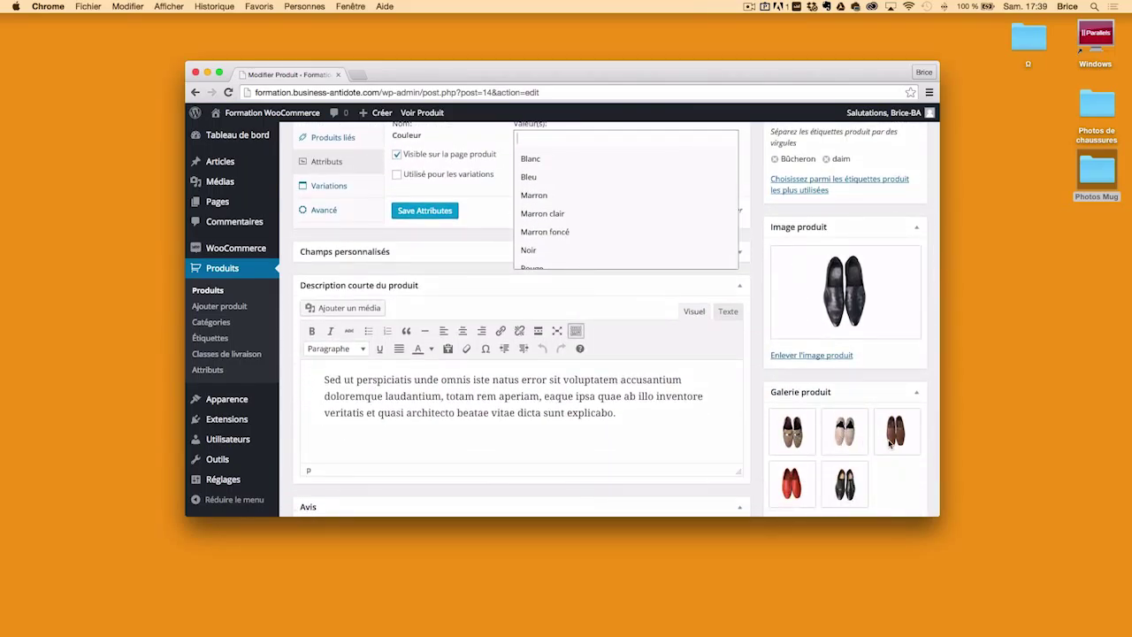
{"action": "scroll", "coordinate": [684, 431], "scroll_direction": "up", "scroll_amount": 1}
{"action": "scroll", "coordinate": [685, 431], "scroll_direction": "up", "scroll_amount": 2}
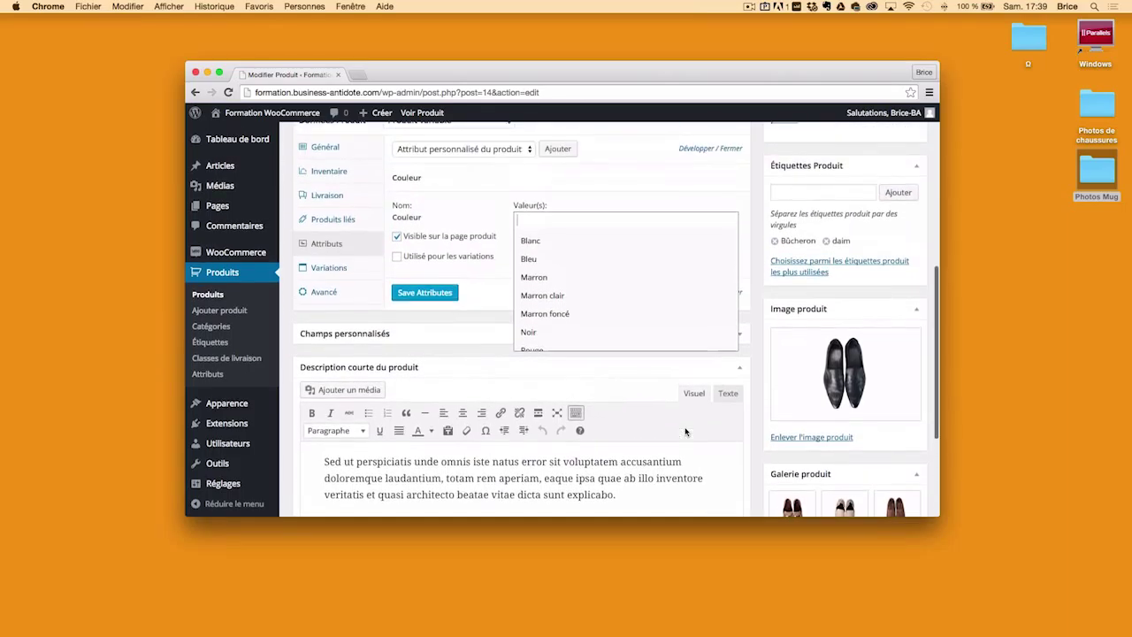
{"action": "scroll", "coordinate": [688, 249], "scroll_direction": "down", "scroll_amount": 1}
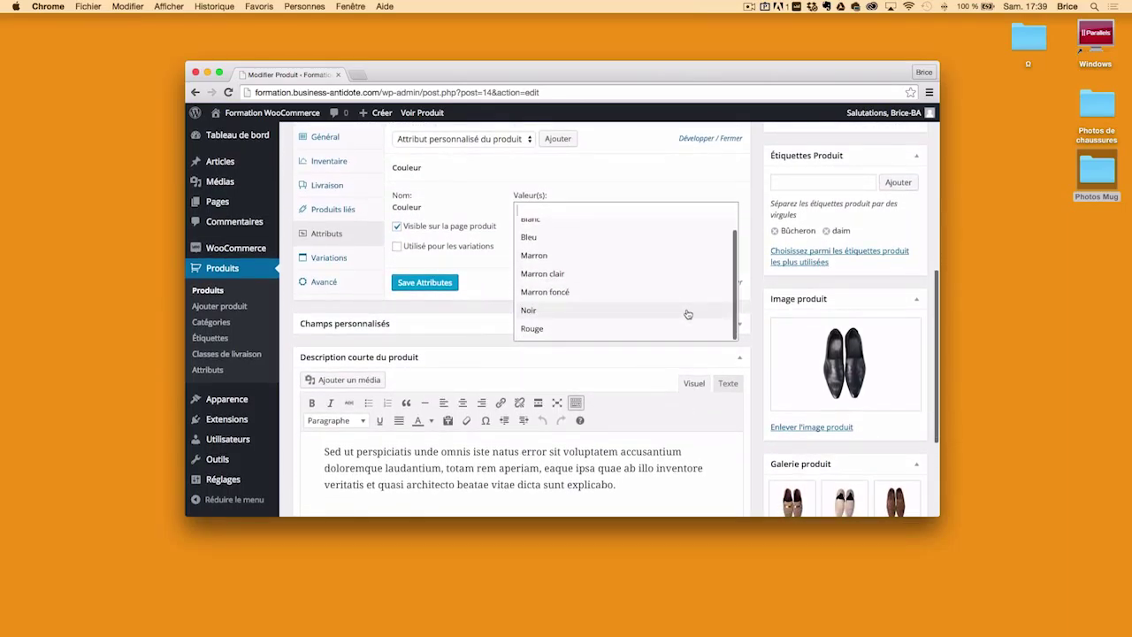
{"action": "scroll", "coordinate": [686, 313], "scroll_direction": "up", "scroll_amount": 2}
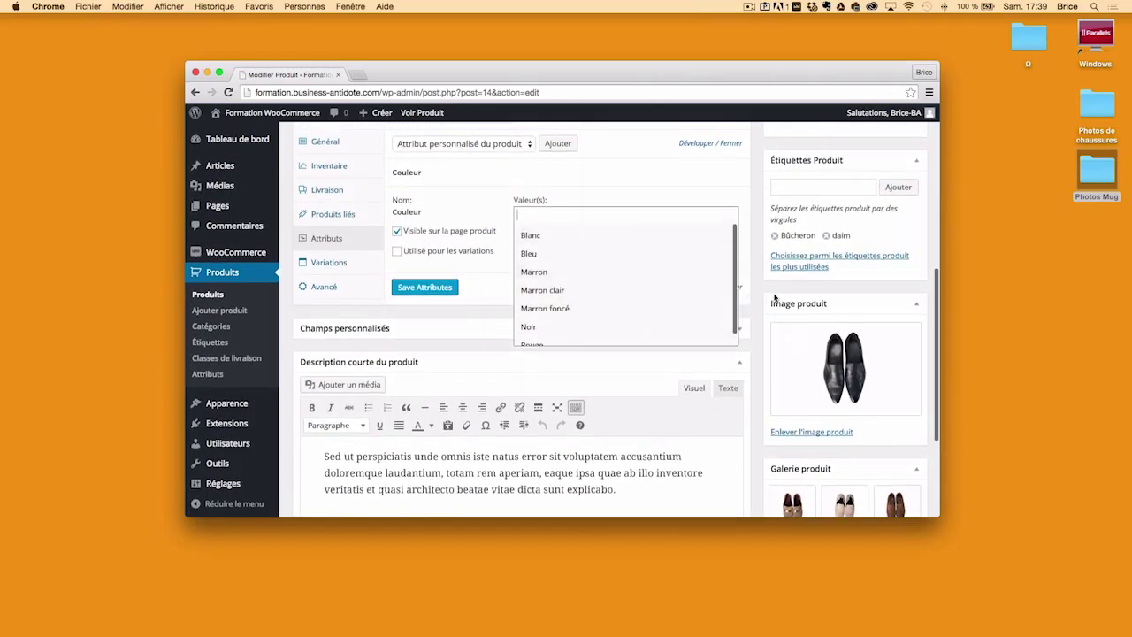
{"action": "scroll", "coordinate": [770, 291], "scroll_direction": "up", "scroll_amount": 3}
{"action": "left_click", "coordinate": [472, 290]}
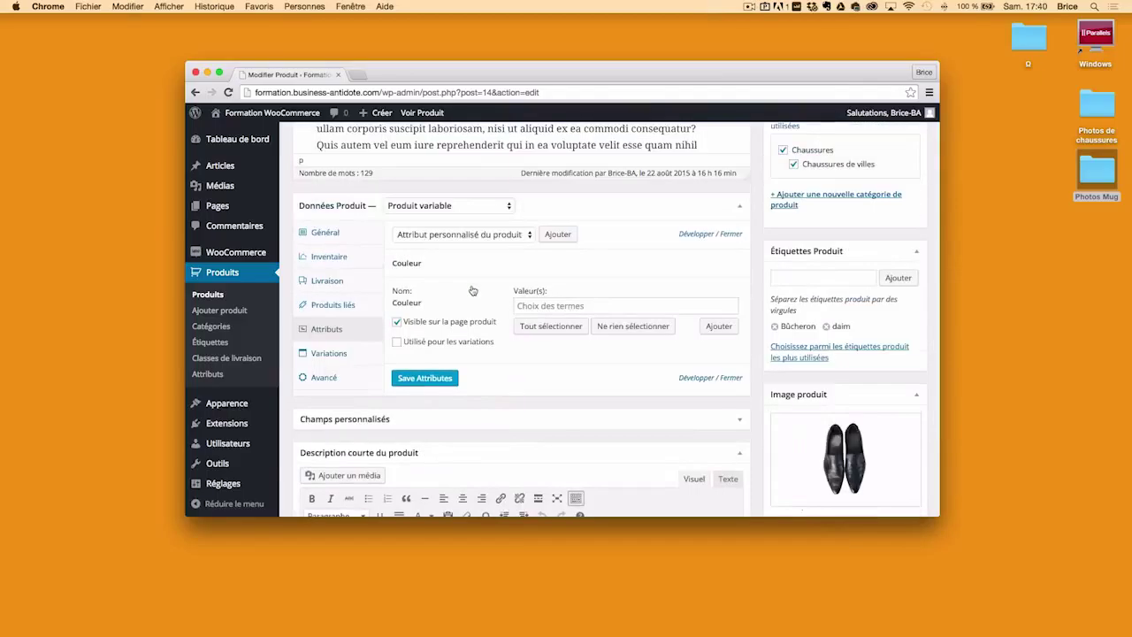
Step: Assign the terms Blanc, Marron clair, Marron foncé, Noir and Rouge to the product's Couleur attribute
{"action": "left_click", "coordinate": [534, 305]}
{"action": "left_click", "coordinate": [536, 329]}
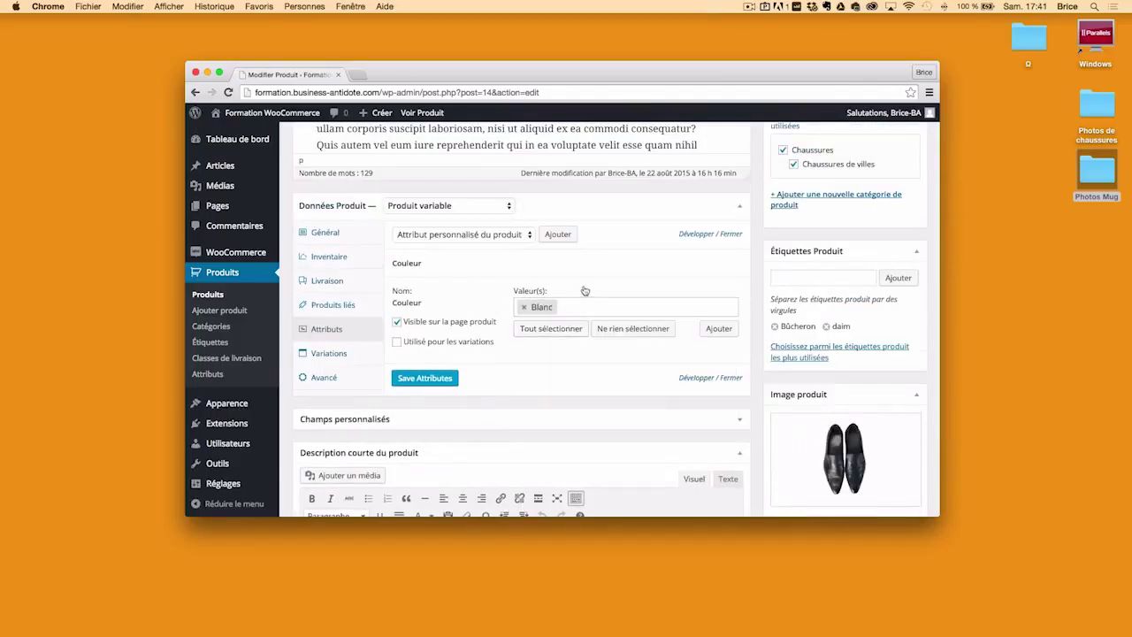
{"action": "left_click", "coordinate": [585, 308]}
{"action": "left_click", "coordinate": [539, 366]}
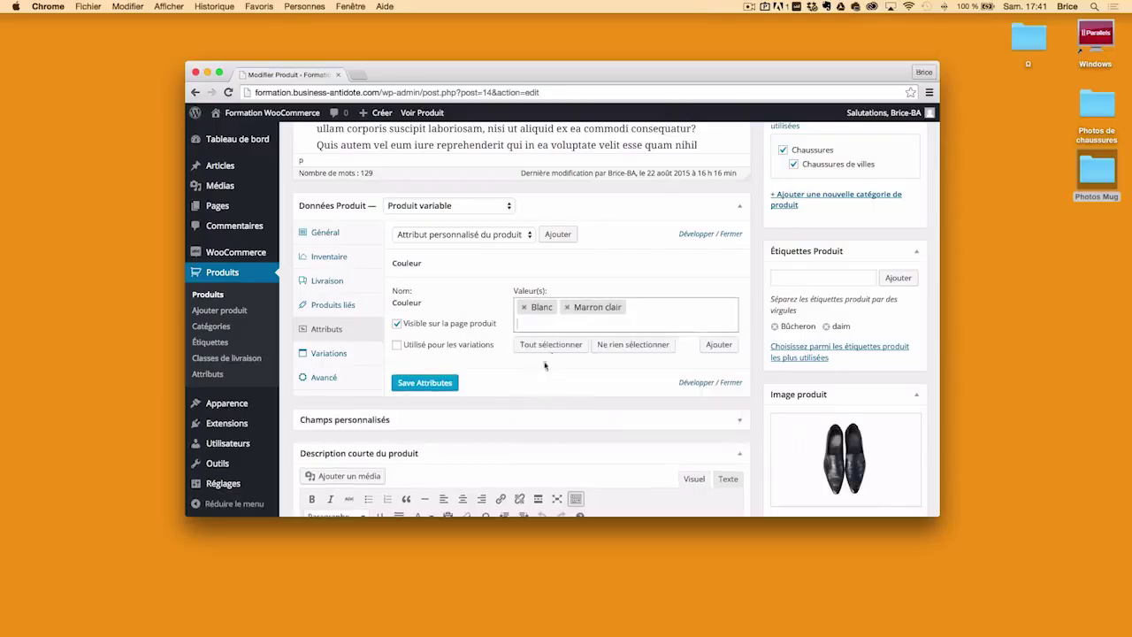
{"action": "left_click", "coordinate": [621, 301]}
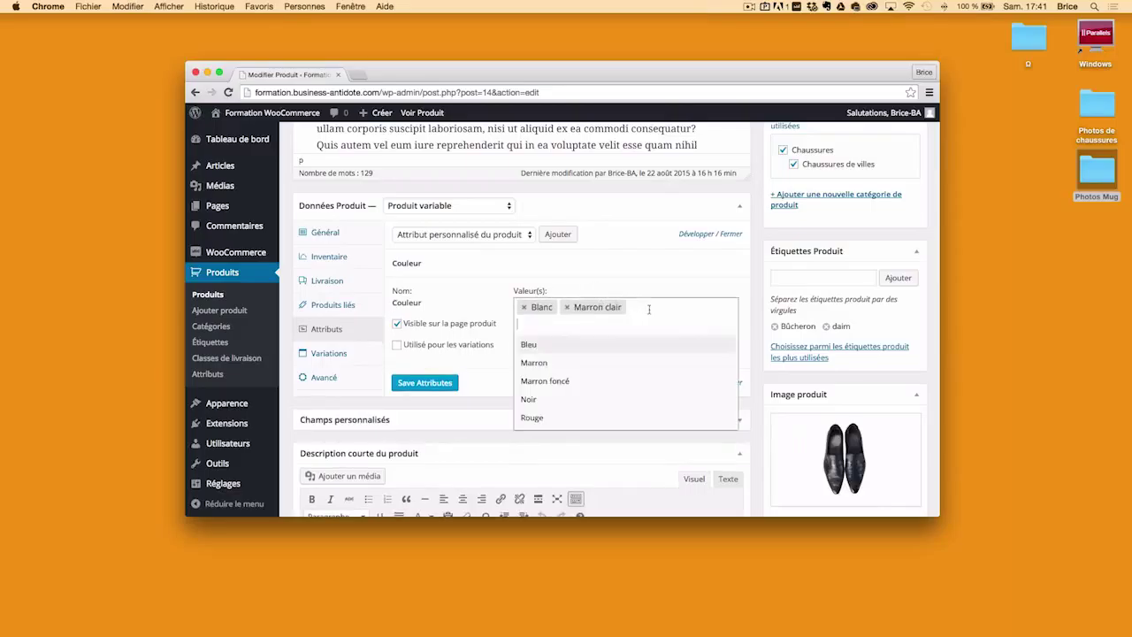
{"action": "left_click", "coordinate": [650, 382]}
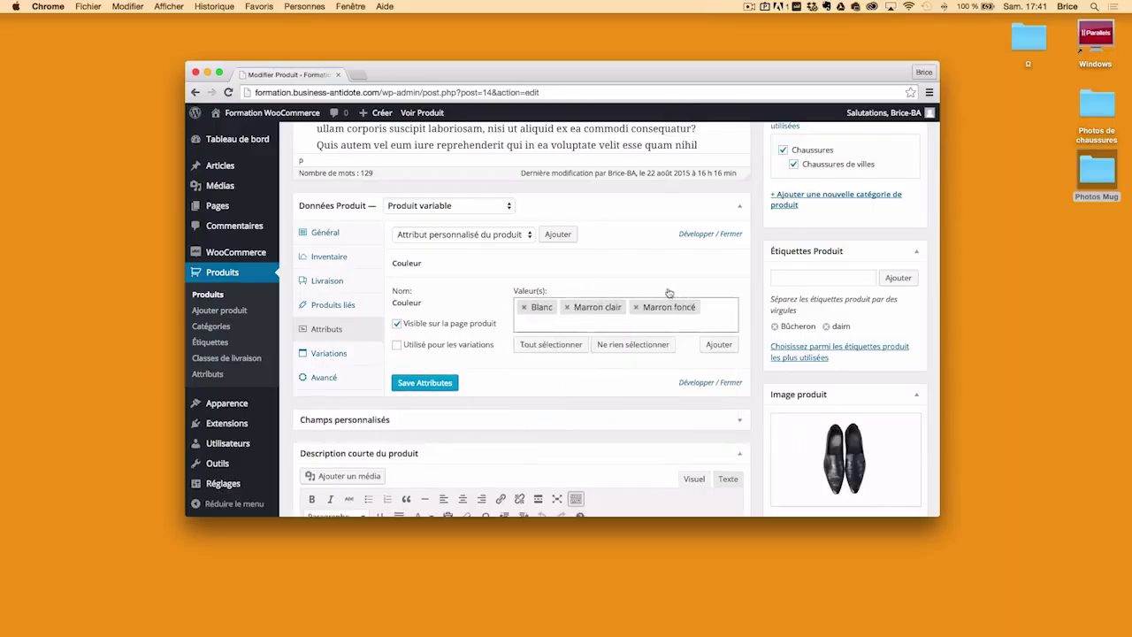
{"action": "left_click", "coordinate": [715, 313]}
{"action": "left_click", "coordinate": [557, 384]}
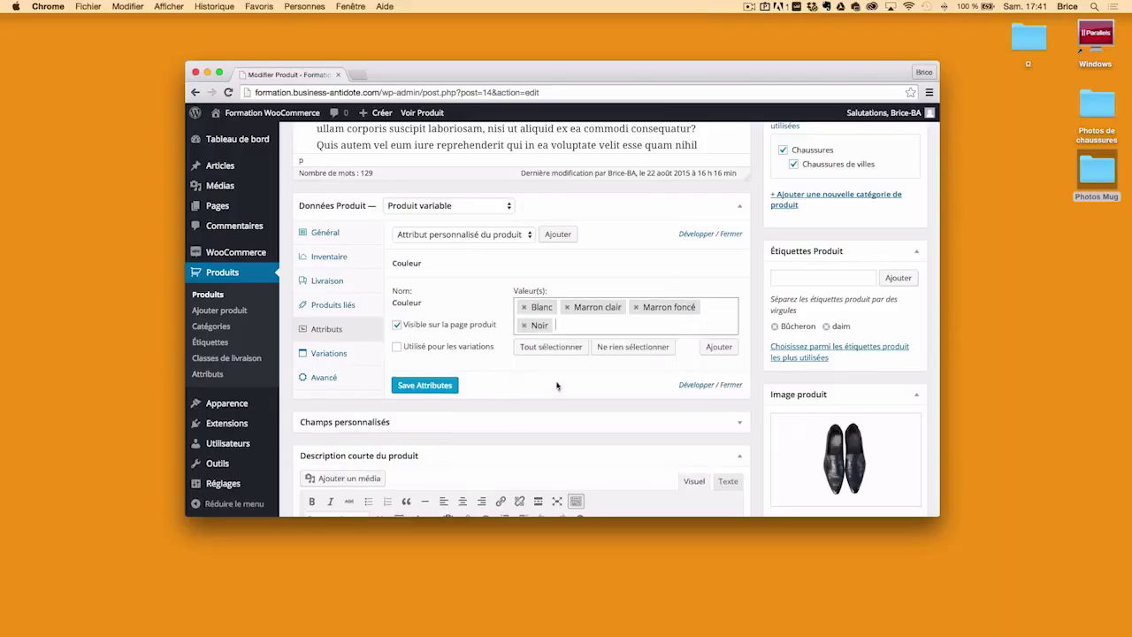
{"action": "left_click", "coordinate": [606, 317]}
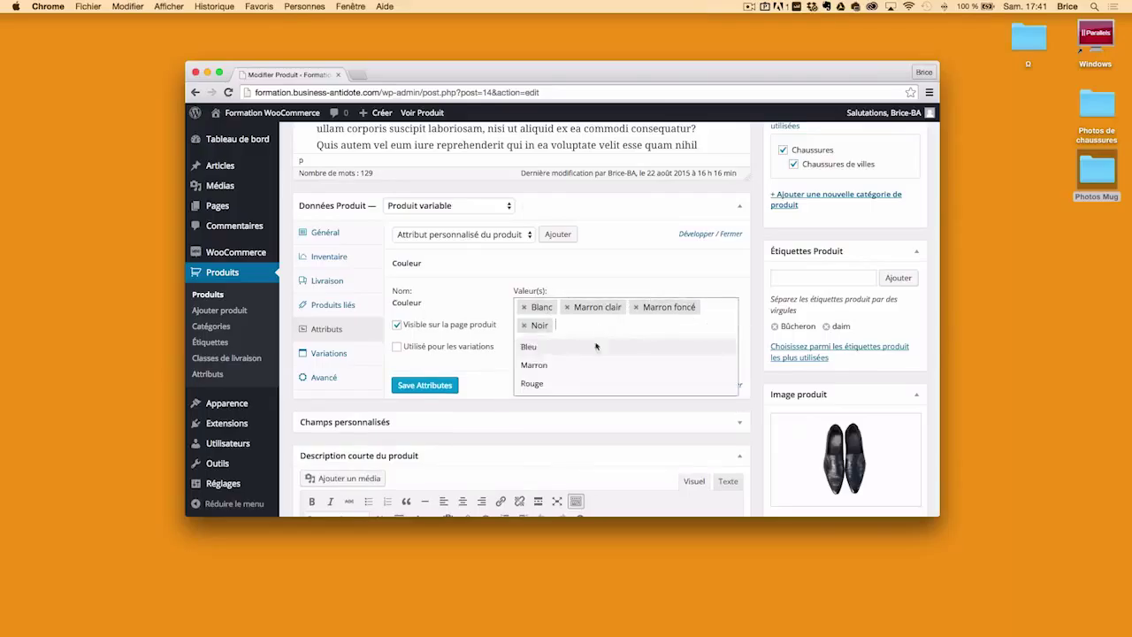
{"action": "left_click", "coordinate": [559, 391]}
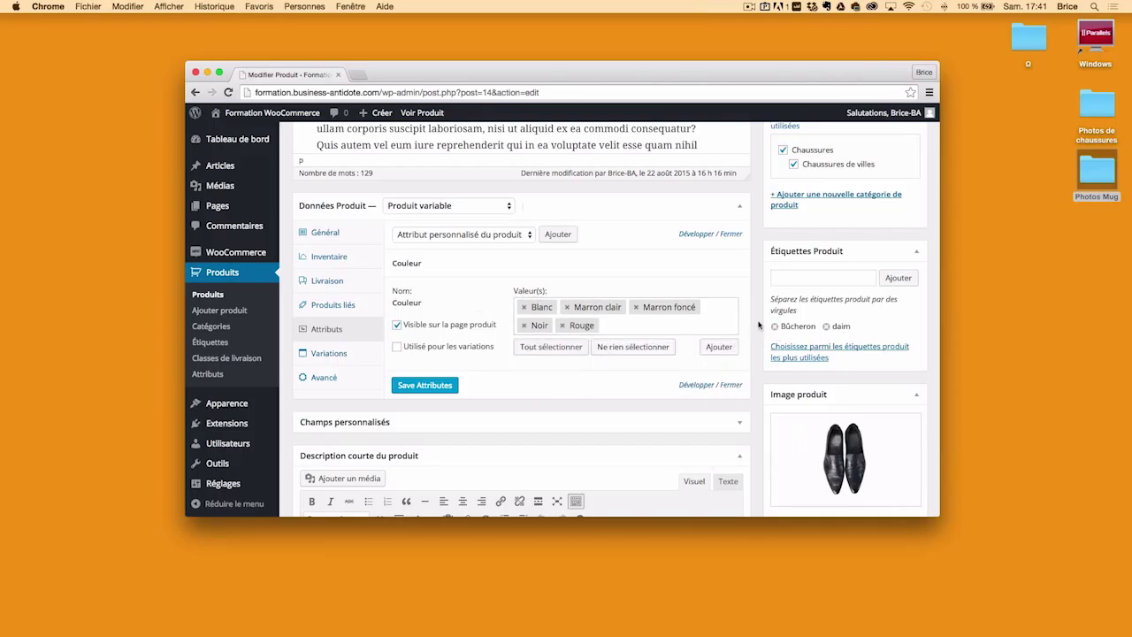
Step: Check the product gallery photos and enable the Couleur attribute for use in variations
{"action": "scroll", "coordinate": [760, 325], "scroll_direction": "down", "scroll_amount": 3}
{"action": "scroll", "coordinate": [762, 332], "scroll_direction": "down", "scroll_amount": 2}
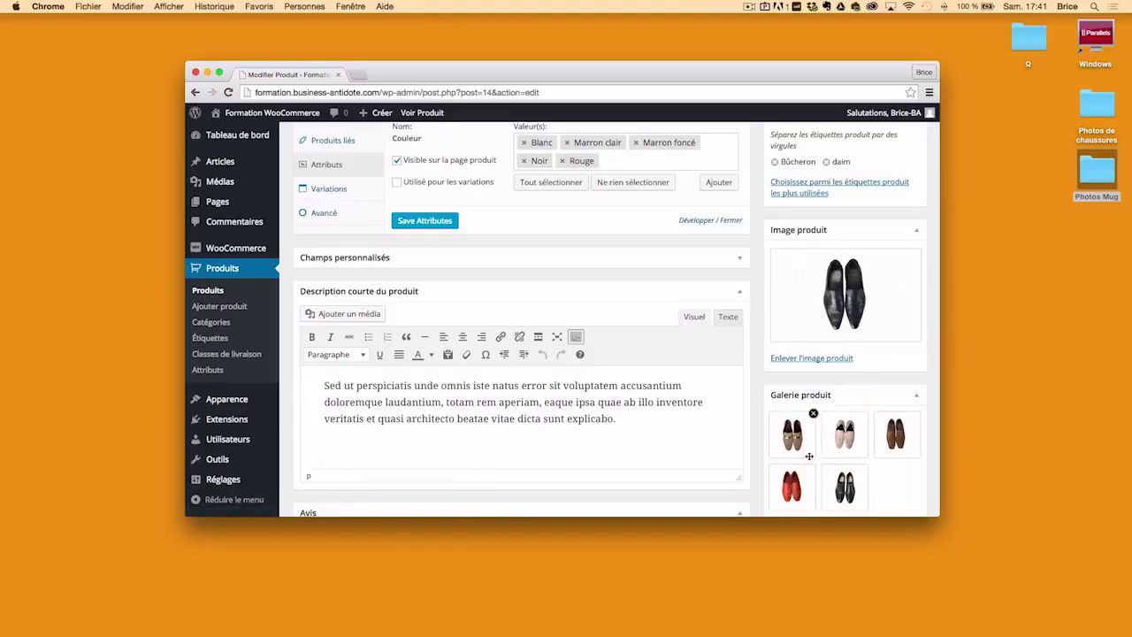
{"action": "mouse_move", "coordinate": [853, 502]}
{"action": "scroll", "coordinate": [757, 395], "scroll_direction": "up", "scroll_amount": 4}
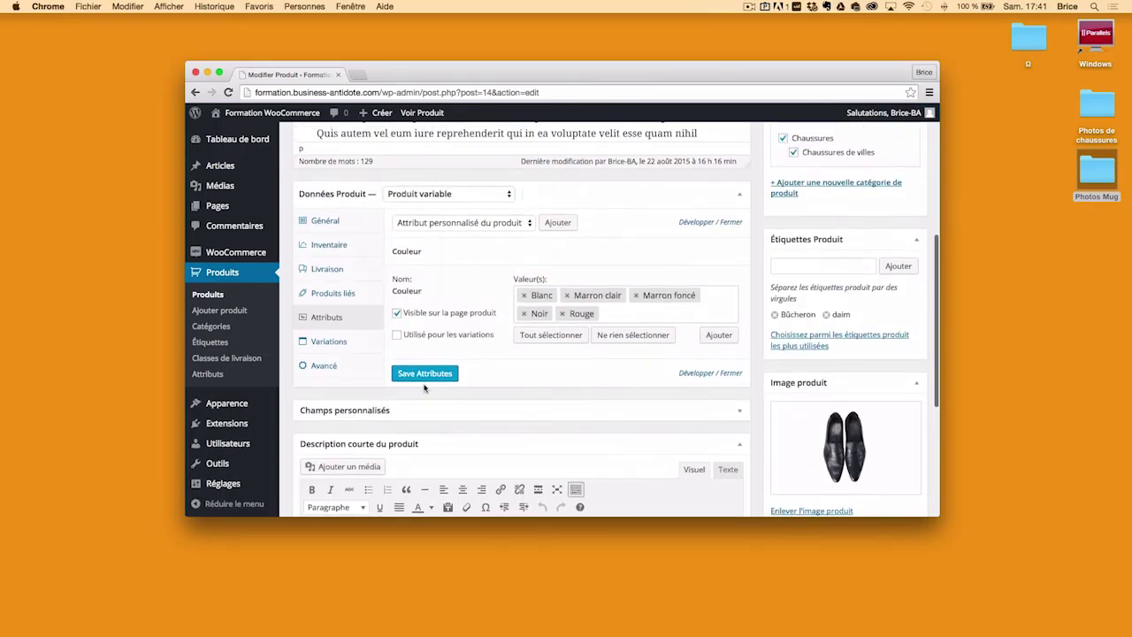
{"action": "left_click", "coordinate": [397, 336]}
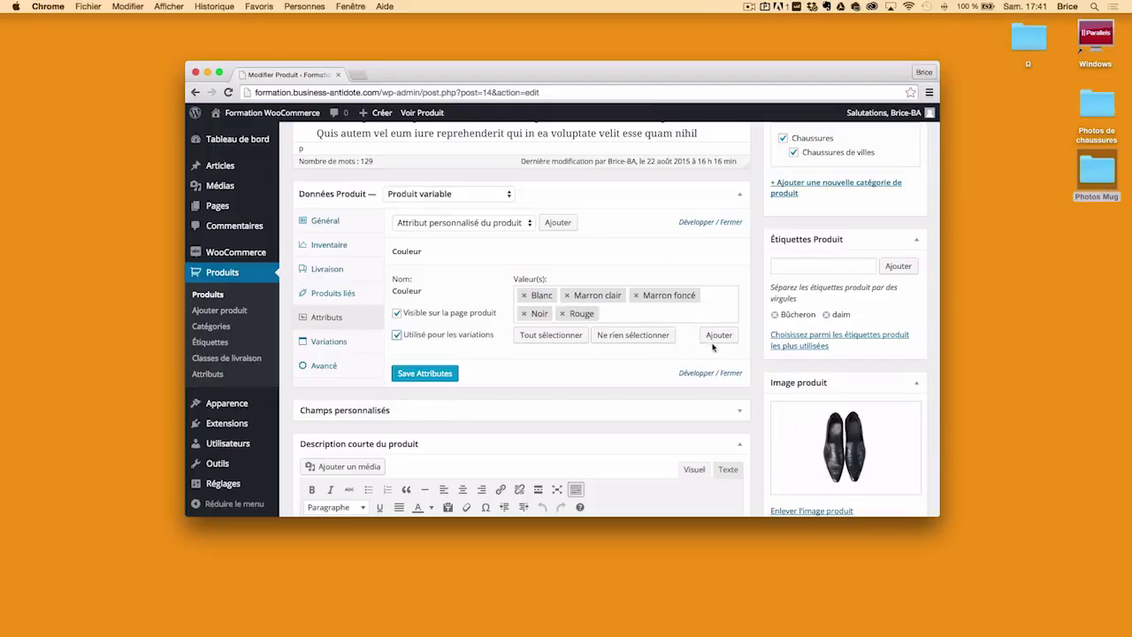
Step: Add the Matière attribute with the terms Cuir and Daim, and enable it for variations
{"action": "left_click", "coordinate": [520, 224]}
{"action": "left_click", "coordinate": [521, 242]}
{"action": "left_click", "coordinate": [570, 223]}
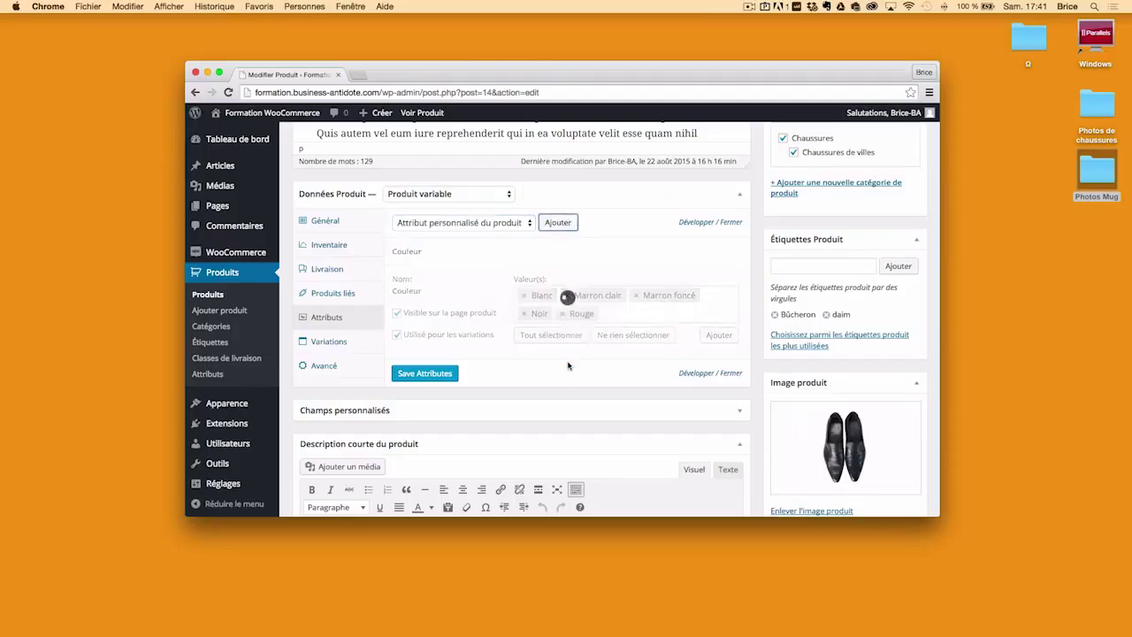
{"action": "left_click", "coordinate": [536, 414]}
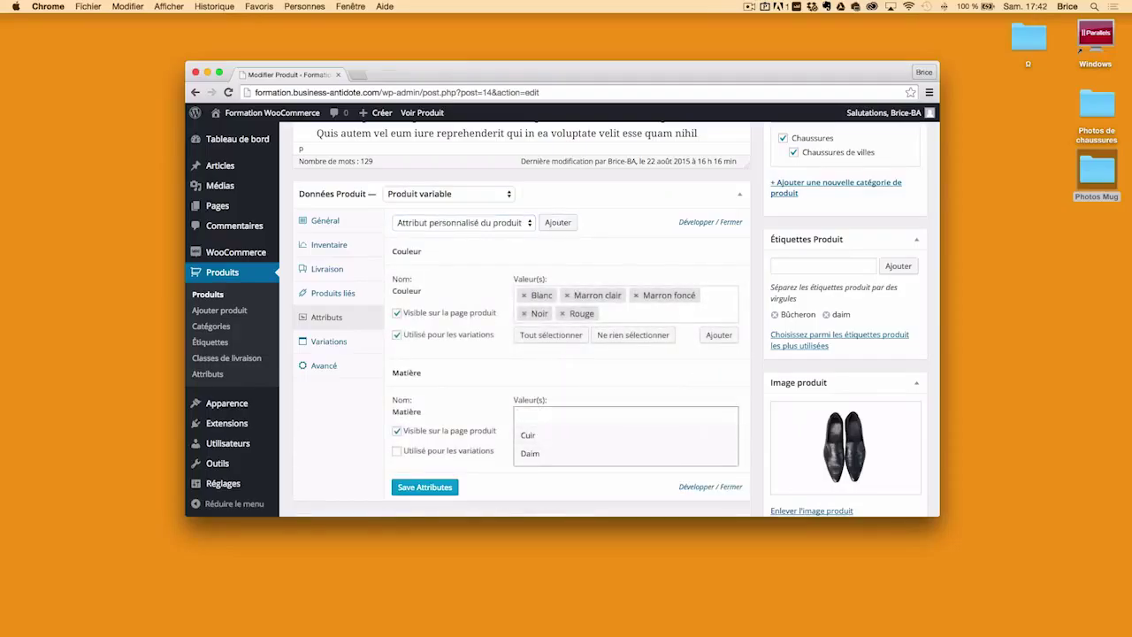
{"action": "left_click", "coordinate": [577, 435]}
{"action": "left_click", "coordinate": [598, 415]}
{"action": "left_click", "coordinate": [541, 438]}
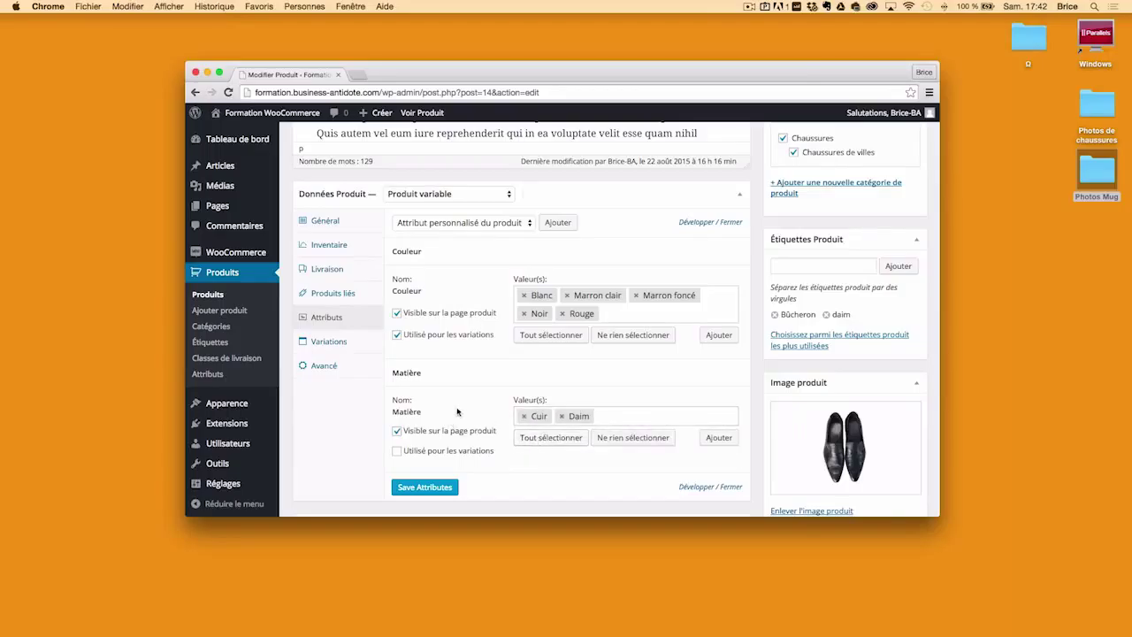
{"action": "left_click", "coordinate": [399, 452]}
Step: Add the Pointure attribute to the product with the values 40|41|42
{"action": "scroll", "coordinate": [522, 464], "scroll_direction": "down", "scroll_amount": 2}
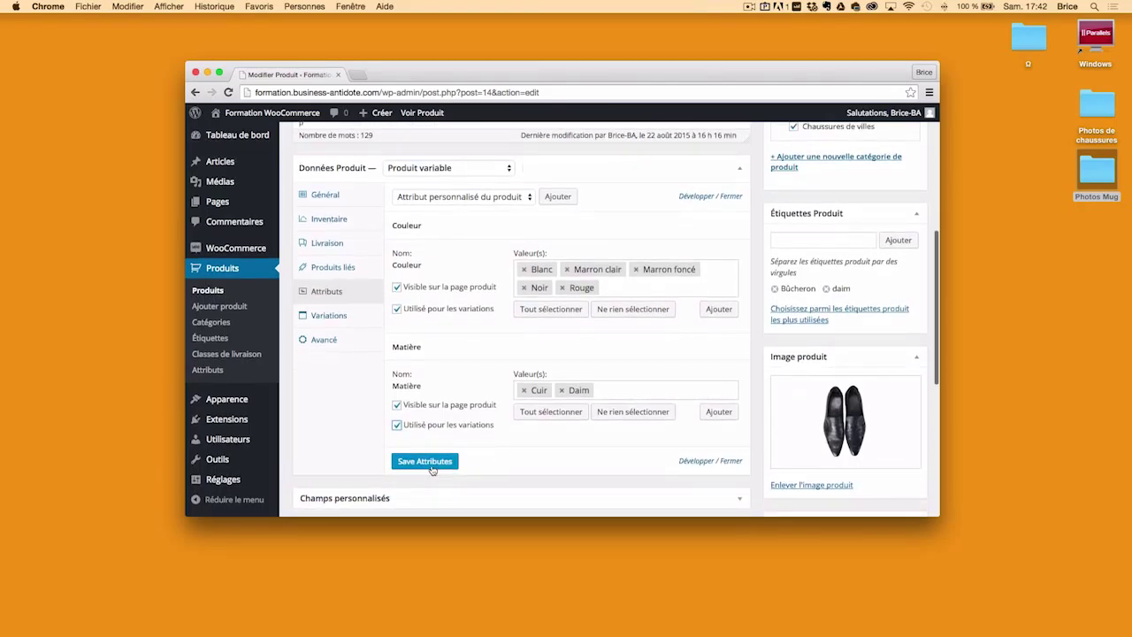
{"action": "left_click", "coordinate": [481, 198]}
{"action": "left_click", "coordinate": [472, 232]}
{"action": "left_click", "coordinate": [557, 197]}
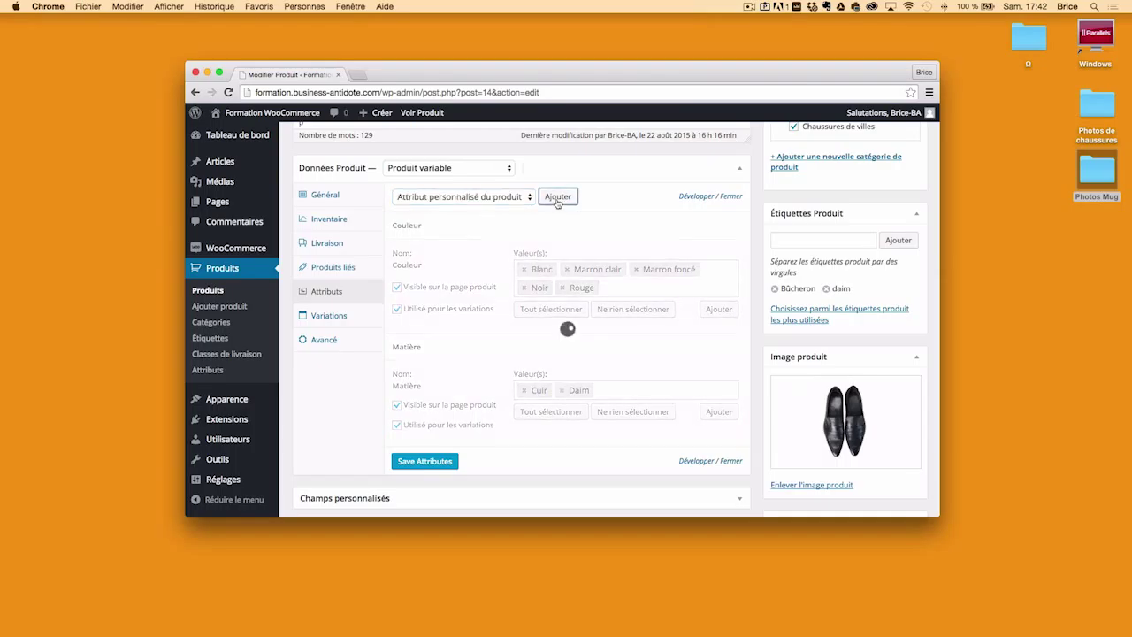
{"action": "scroll", "coordinate": [465, 436], "scroll_direction": "down", "scroll_amount": 2}
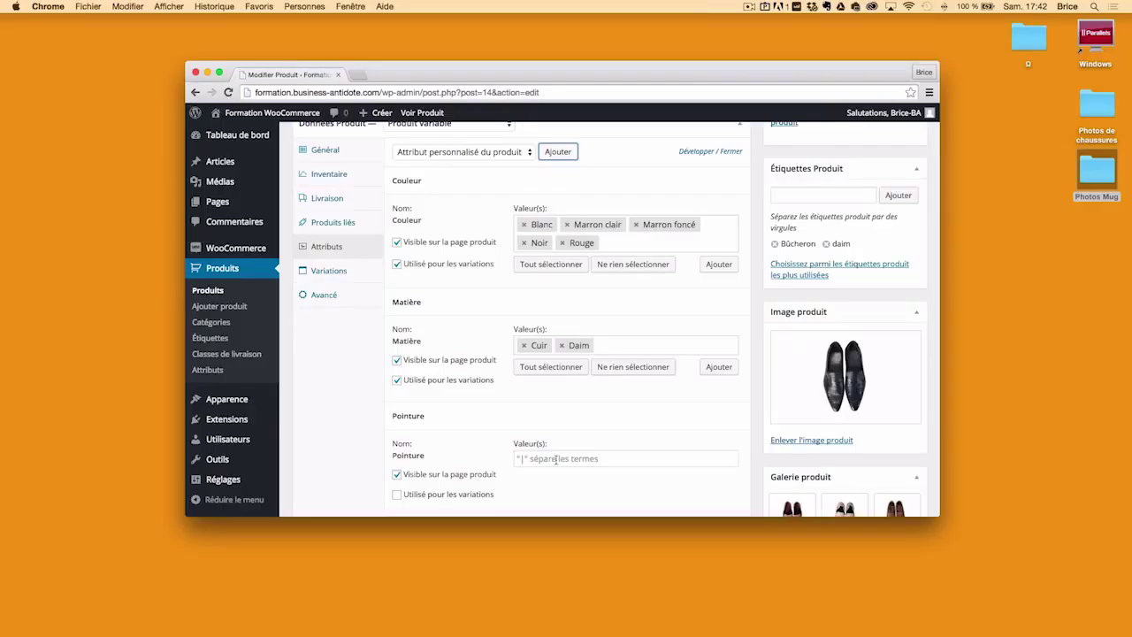
{"action": "left_click", "coordinate": [555, 459]}
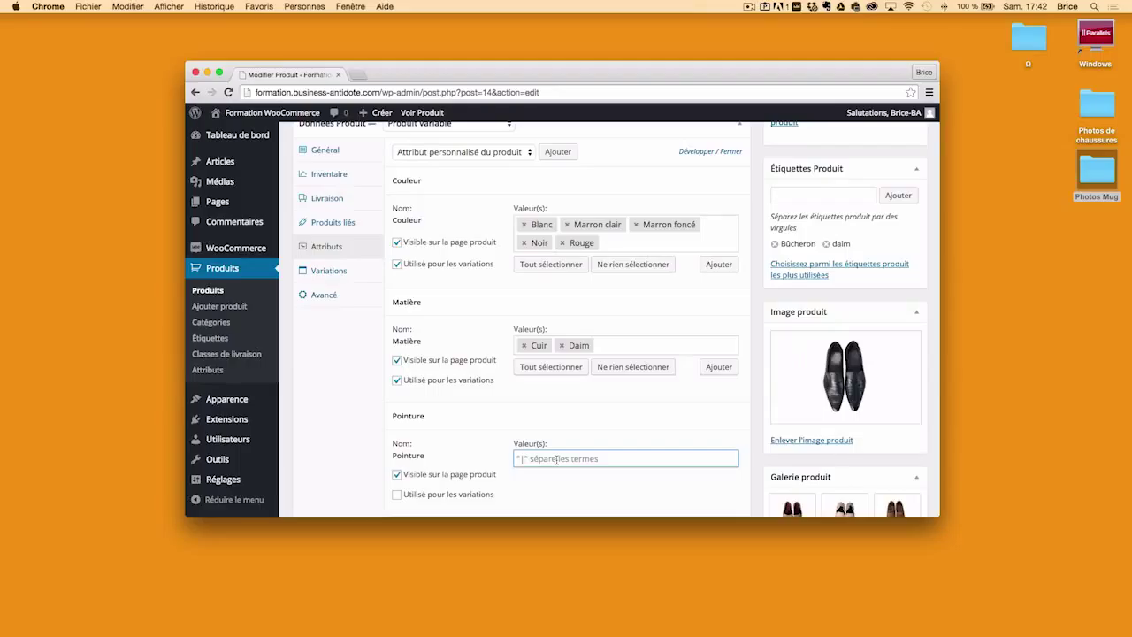
{"action": "type", "text": "40|41|42"}
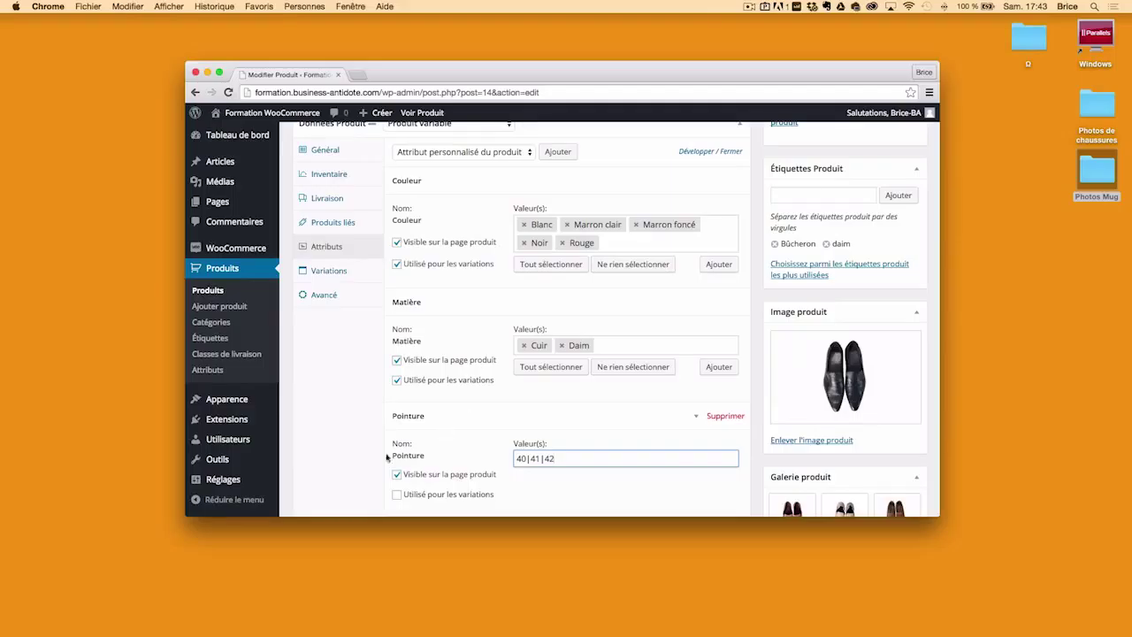
Step: Enable the Pointure attribute for use in variations and save the product's attributes
{"action": "scroll", "coordinate": [405, 477], "scroll_direction": "down", "scroll_amount": 1}
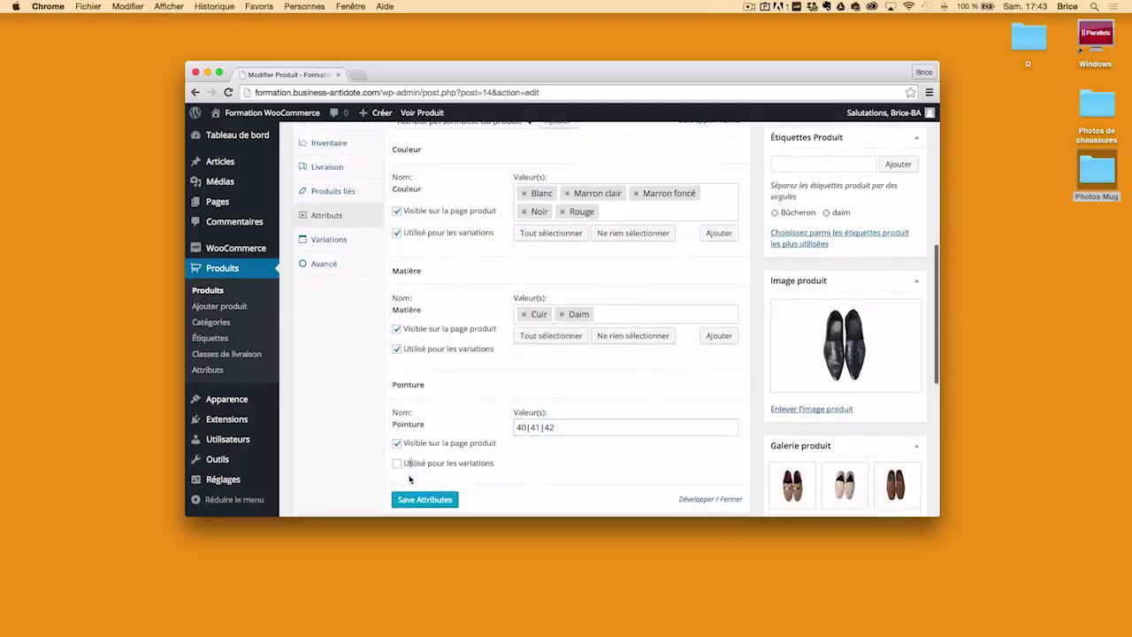
{"action": "left_click", "coordinate": [397, 463]}
{"action": "scroll", "coordinate": [559, 492], "scroll_direction": "down", "scroll_amount": 2}
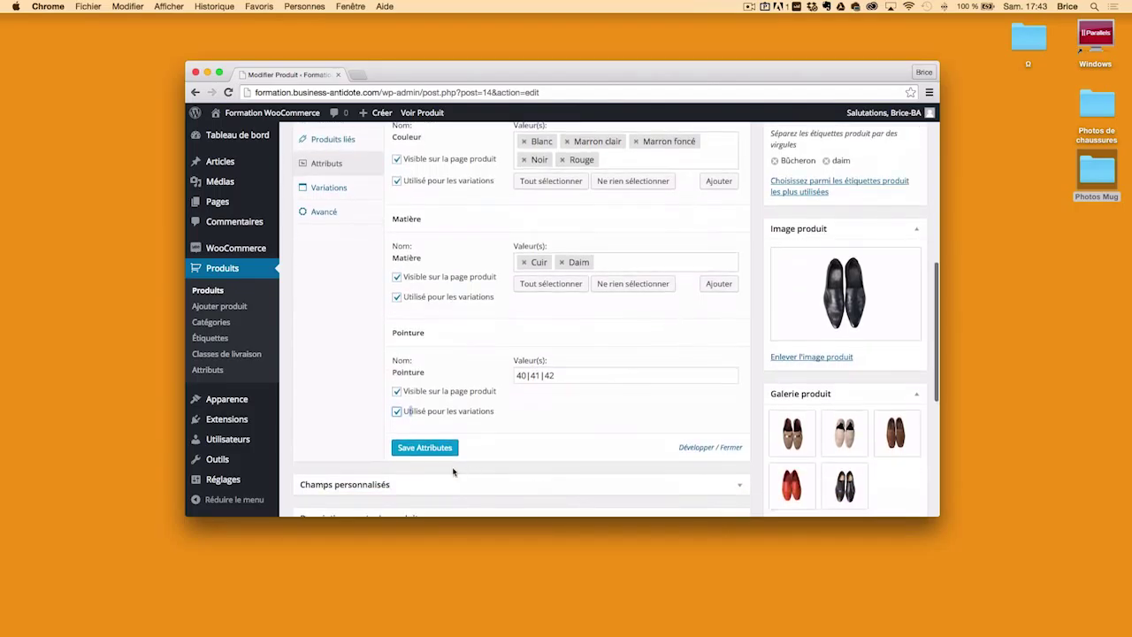
{"action": "left_click", "coordinate": [440, 450]}
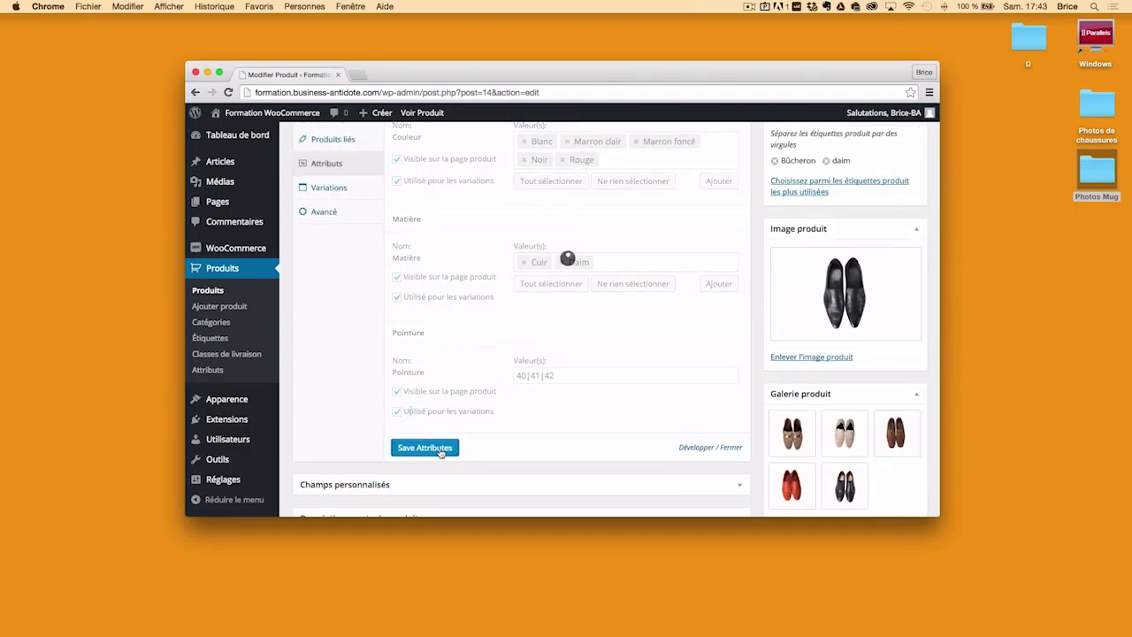
Step: Open the product's variations, review the ways of creating them, and add one individual variation
{"action": "scroll", "coordinate": [308, 374], "scroll_direction": "up", "scroll_amount": 2}
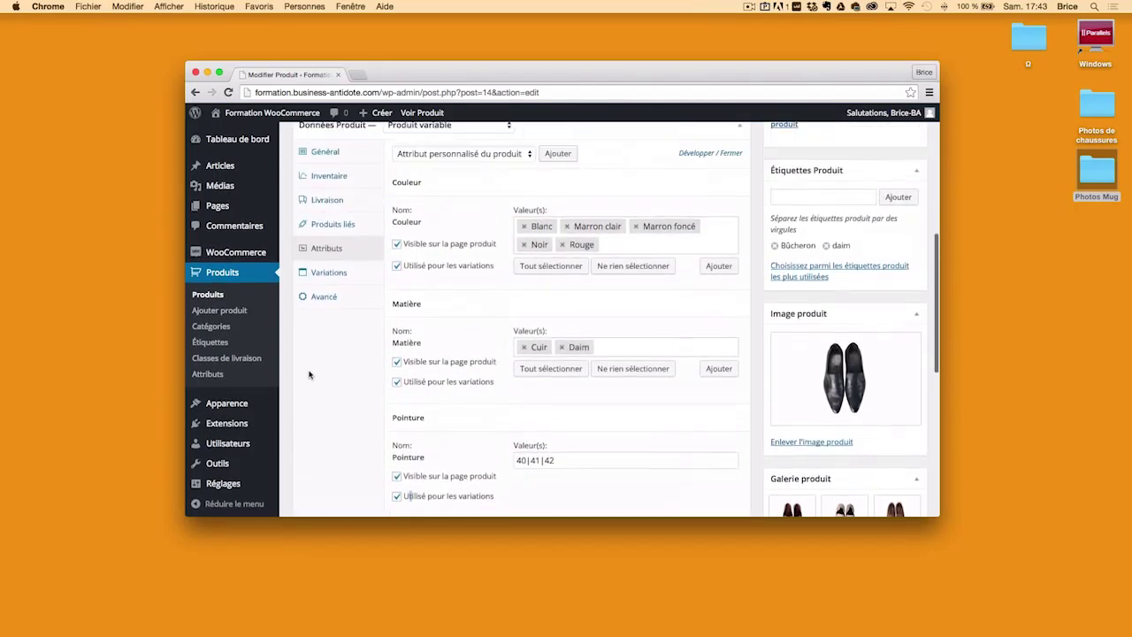
{"action": "scroll", "coordinate": [308, 374], "scroll_direction": "up", "scroll_amount": 2}
{"action": "left_click", "coordinate": [329, 344]}
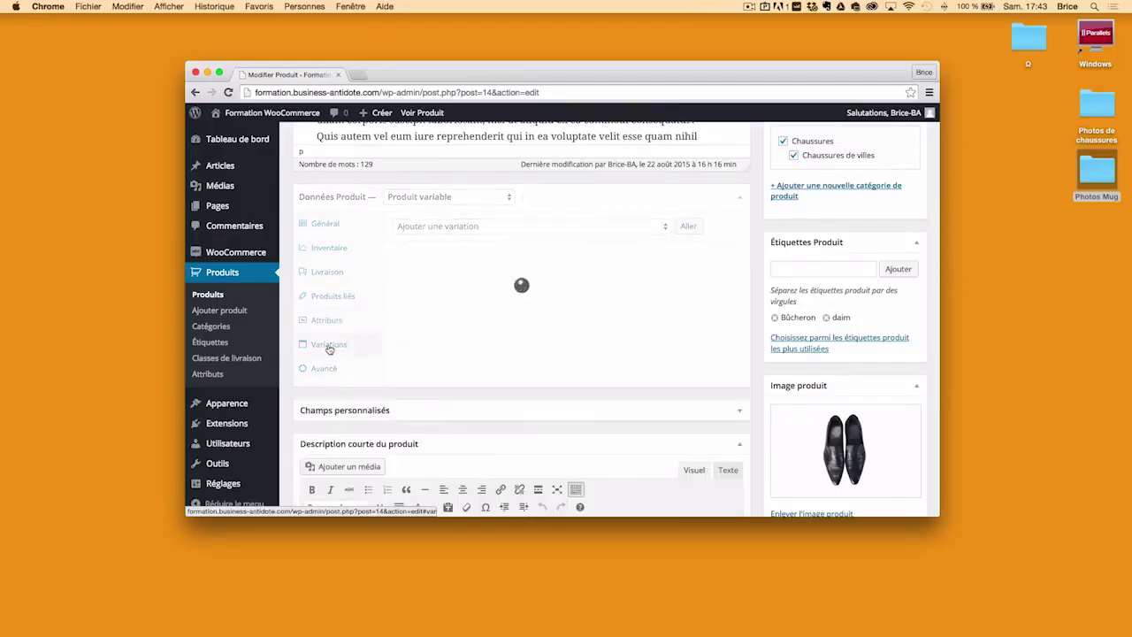
{"action": "left_click", "coordinate": [624, 226]}
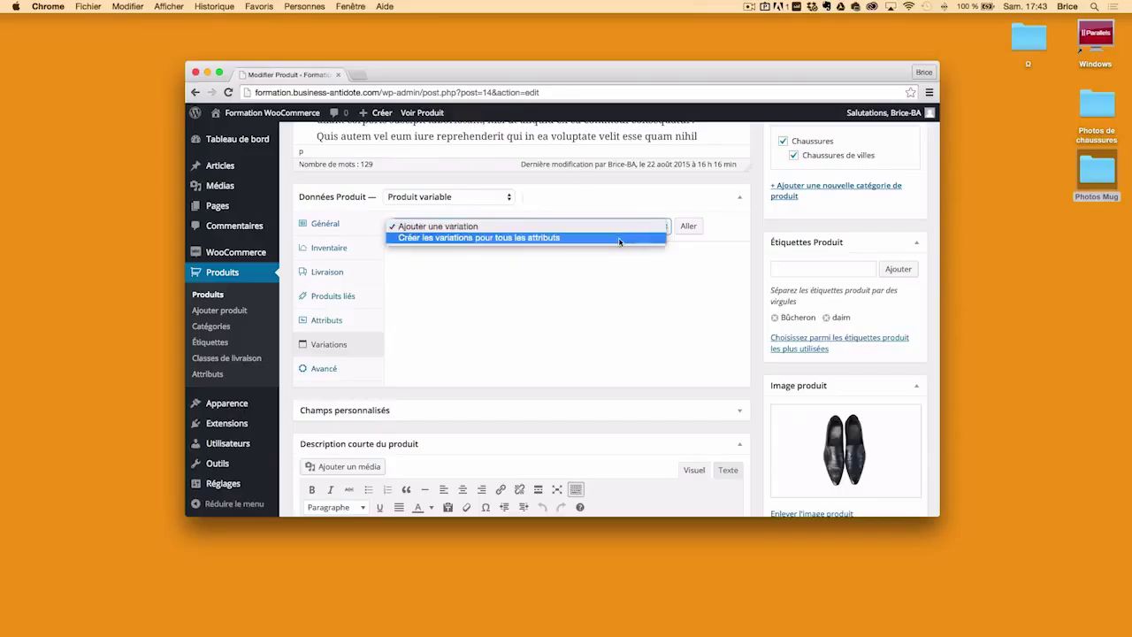
{"action": "left_click", "coordinate": [758, 230]}
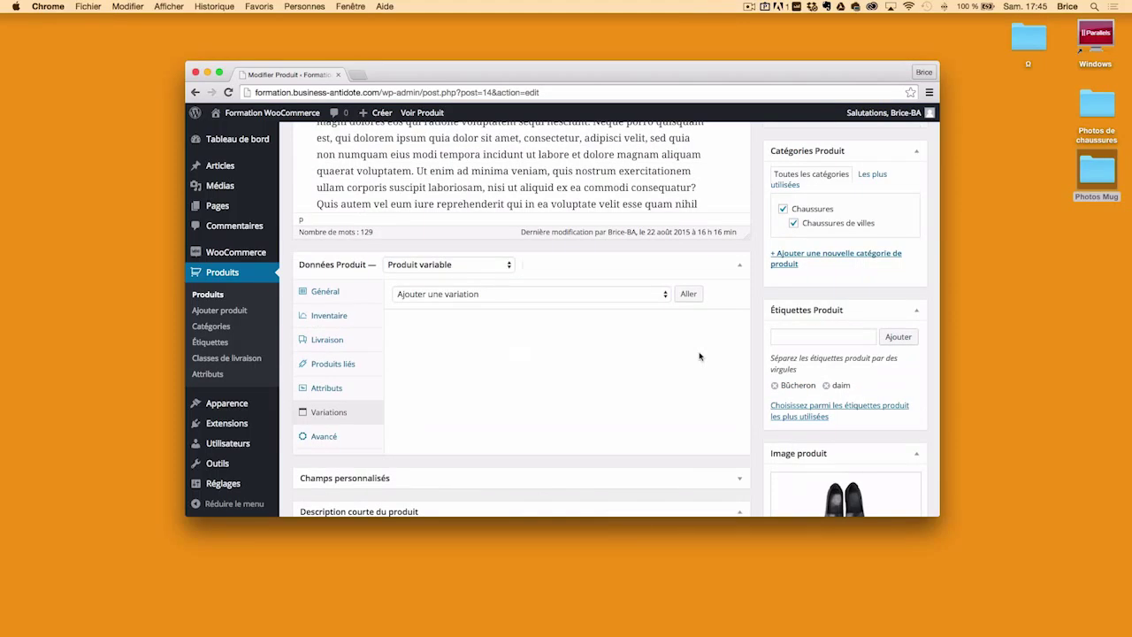
{"action": "scroll", "coordinate": [840, 382], "scroll_direction": "down", "scroll_amount": 5}
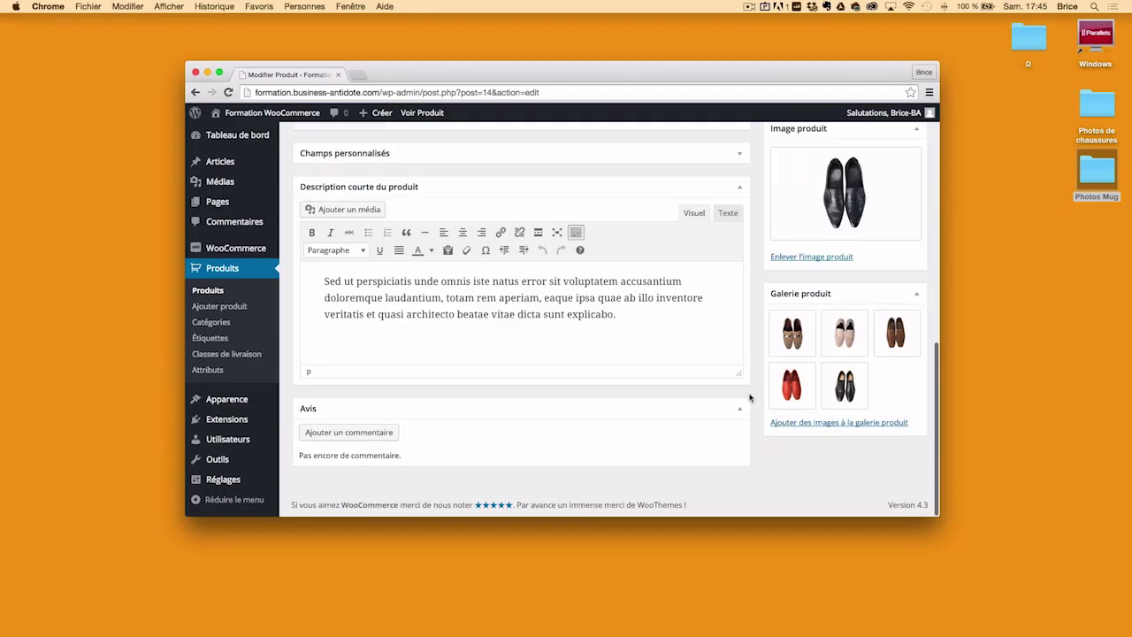
{"action": "scroll", "coordinate": [754, 392], "scroll_direction": "up", "scroll_amount": 5}
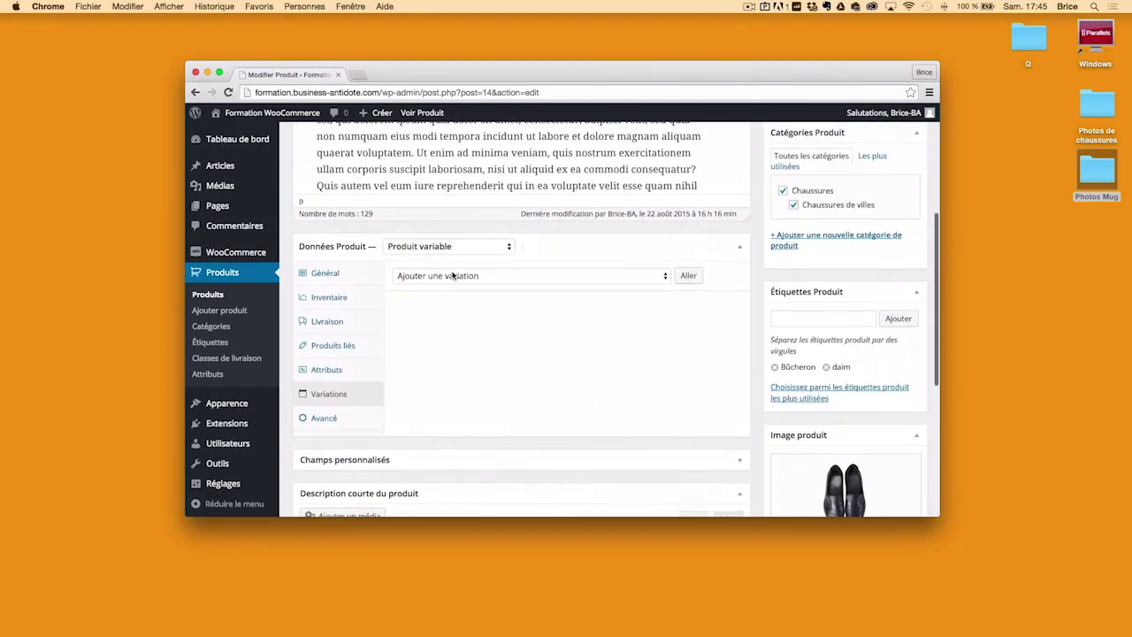
{"action": "left_click", "coordinate": [455, 278]}
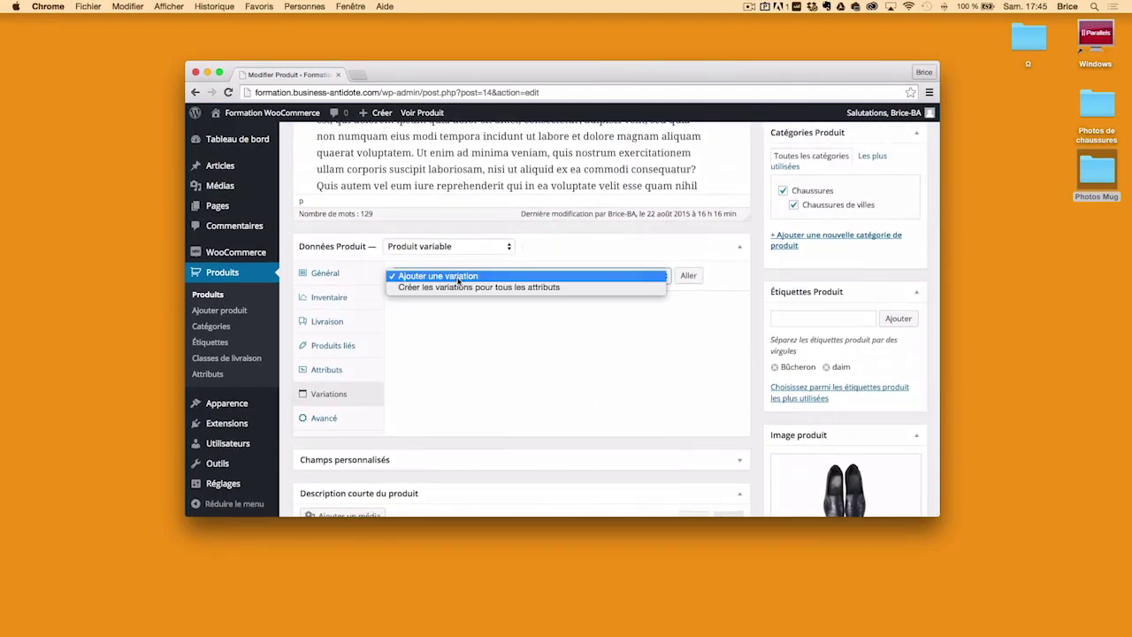
{"action": "left_click", "coordinate": [377, 298]}
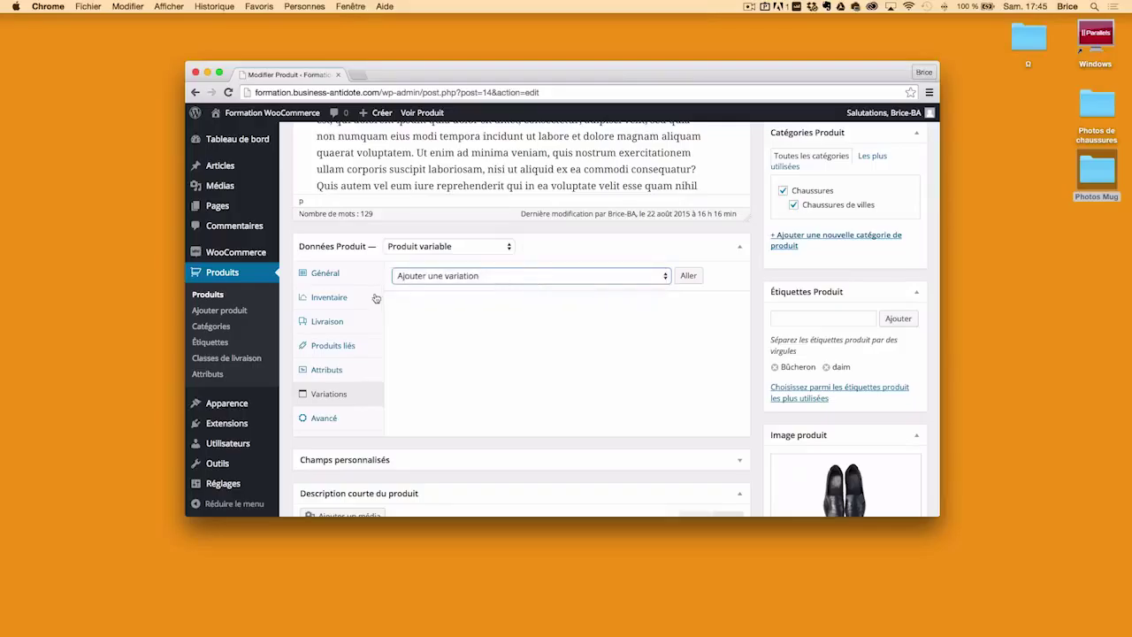
{"action": "left_click", "coordinate": [688, 276]}
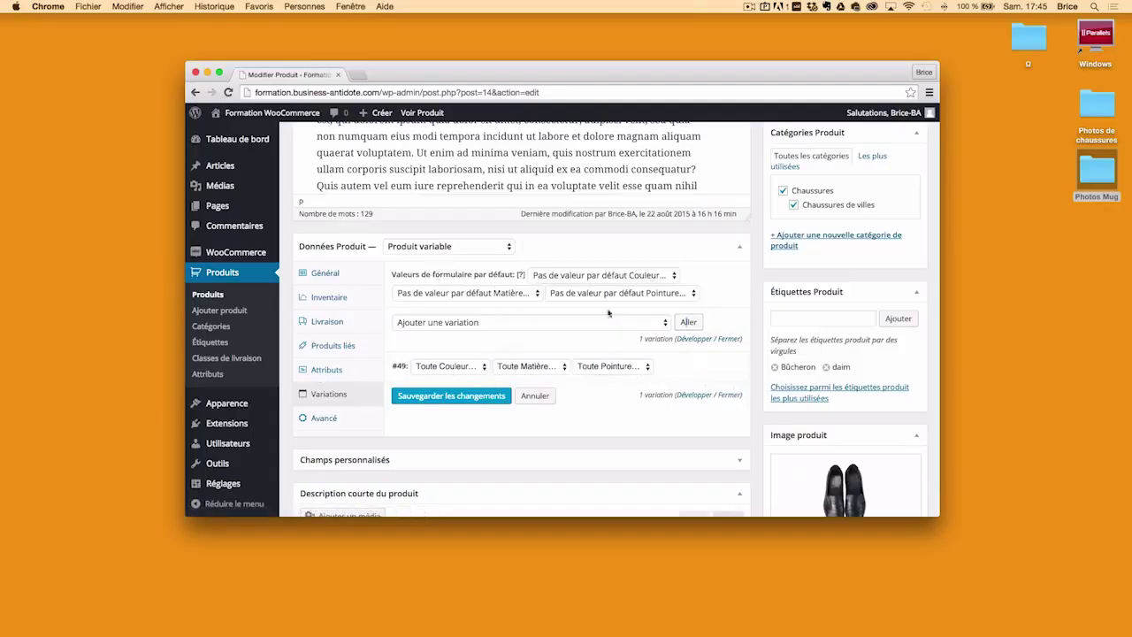
Step: Set the default form values to Noir for Couleur, Cuir for Matière and 40 for Pointure
{"action": "left_click", "coordinate": [664, 276]}
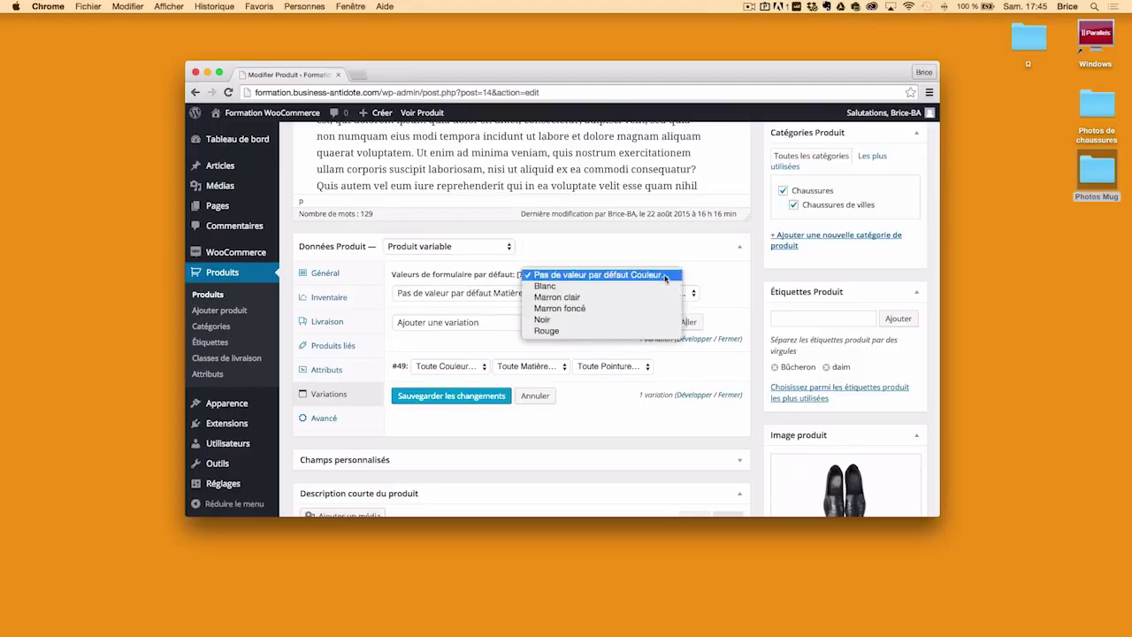
{"action": "left_click", "coordinate": [640, 326]}
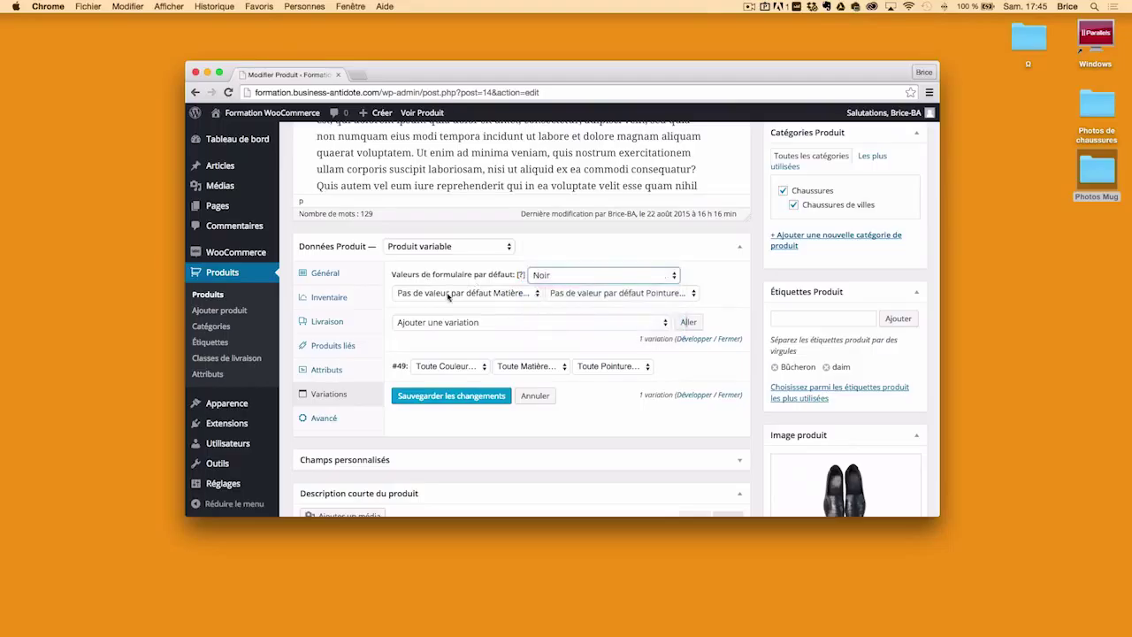
{"action": "left_click", "coordinate": [531, 292]}
{"action": "left_click", "coordinate": [556, 303]}
{"action": "left_click", "coordinate": [556, 302]}
{"action": "left_click", "coordinate": [564, 308]}
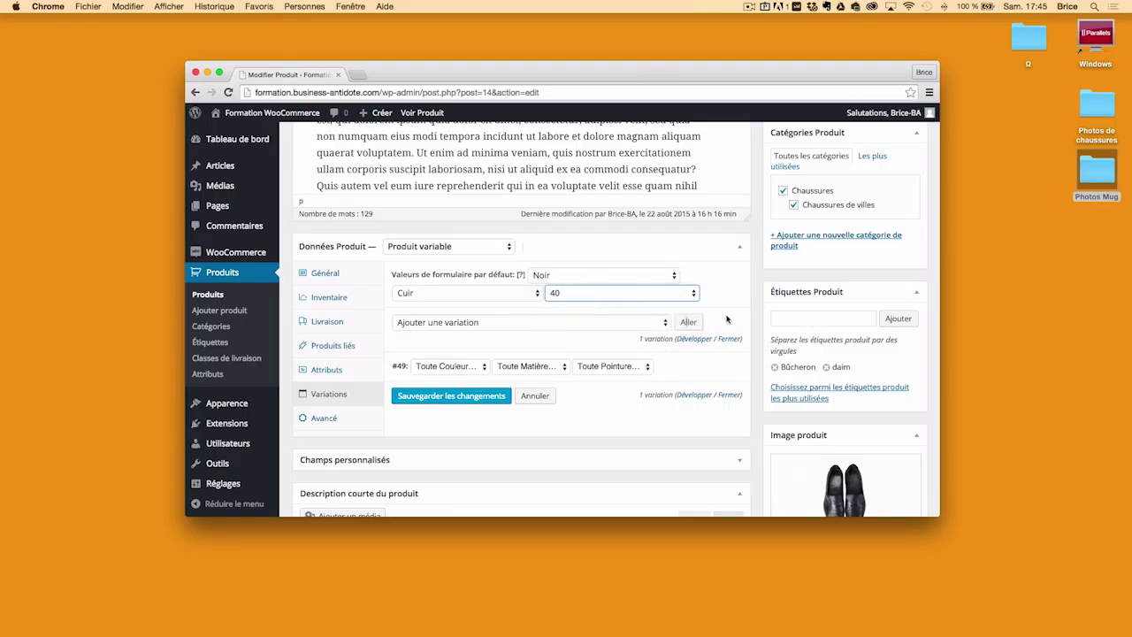
Step: Set the first variation to Couleur Noir, Matière Cuir and Pointure 40
{"action": "scroll", "coordinate": [731, 322], "scroll_direction": "down", "scroll_amount": 1}
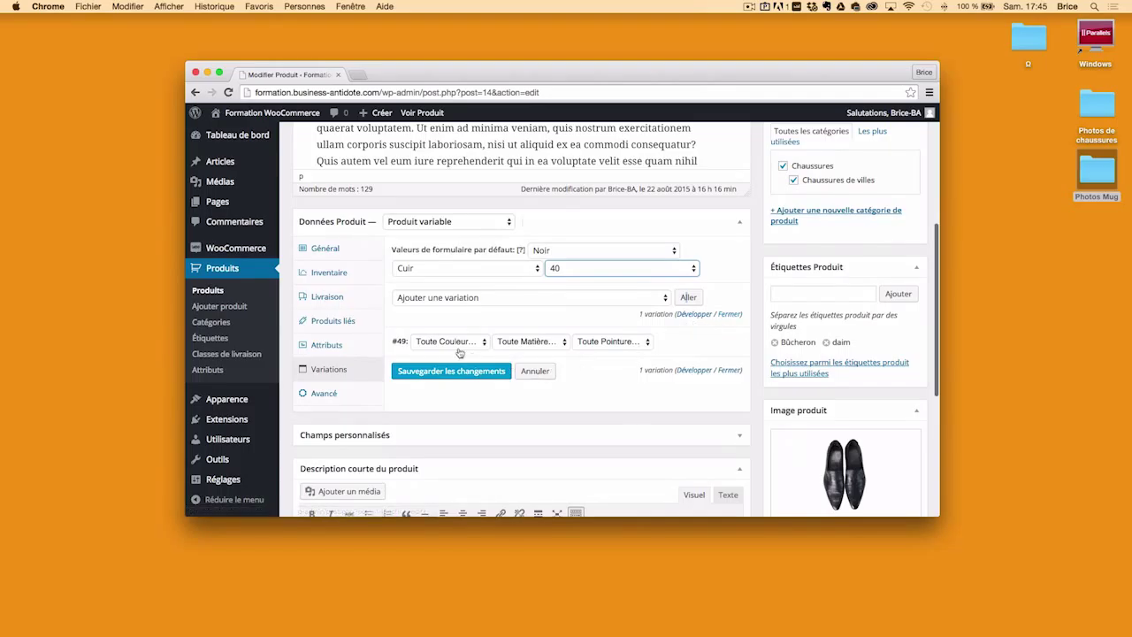
{"action": "scroll", "coordinate": [840, 466], "scroll_direction": "down", "scroll_amount": 3}
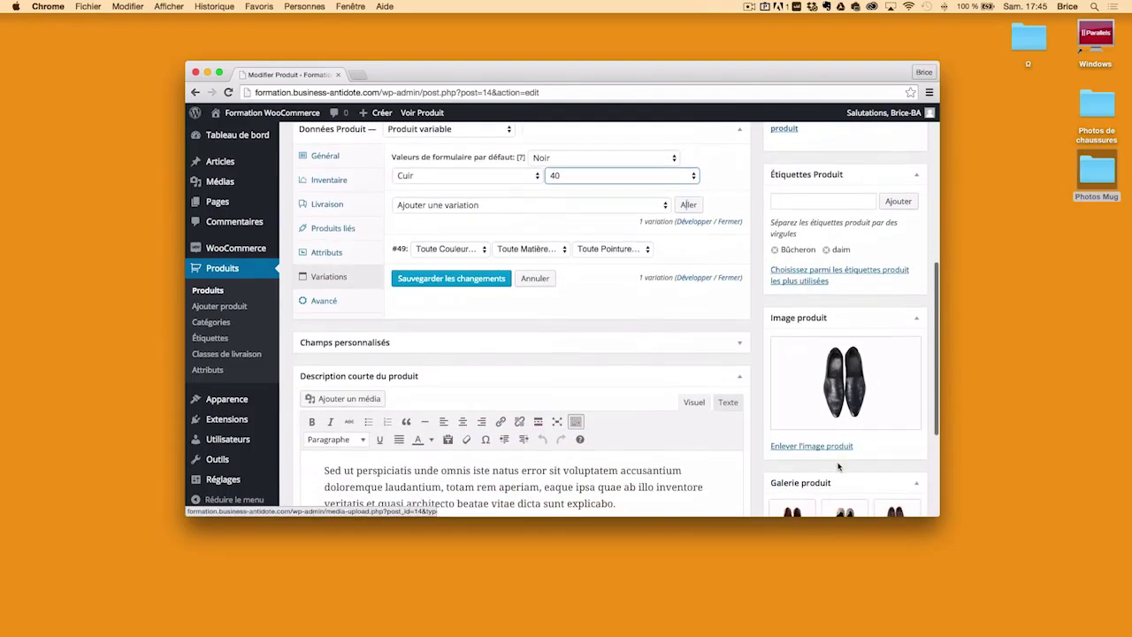
{"action": "scroll", "coordinate": [842, 459], "scroll_direction": "up", "scroll_amount": 1}
{"action": "left_click", "coordinate": [447, 286]}
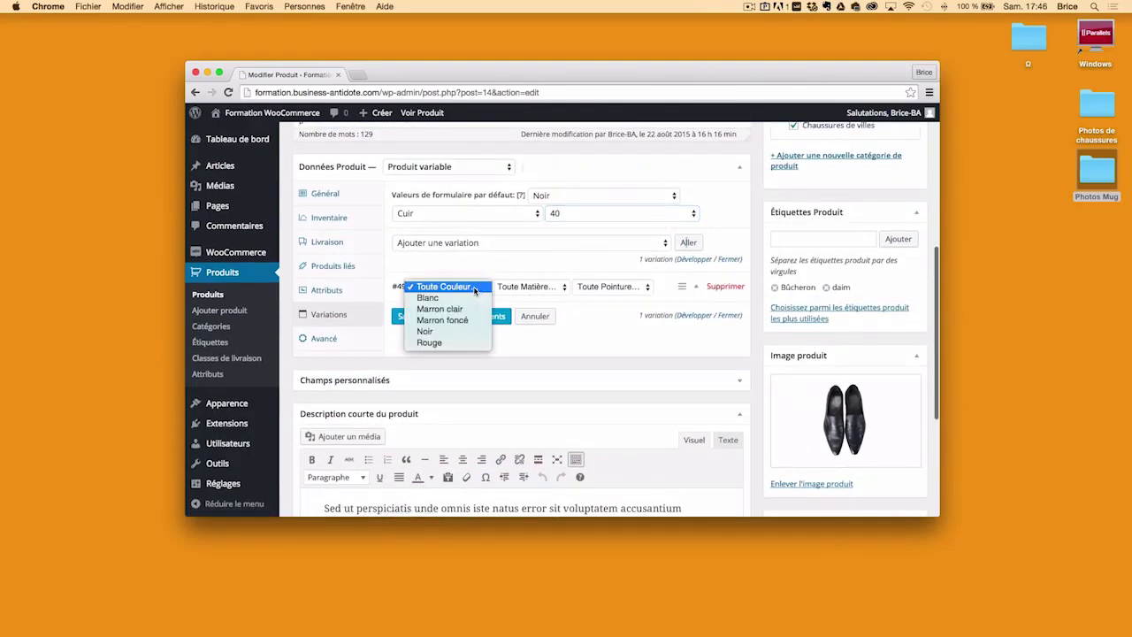
{"action": "left_click", "coordinate": [426, 331]}
{"action": "left_click", "coordinate": [529, 287]}
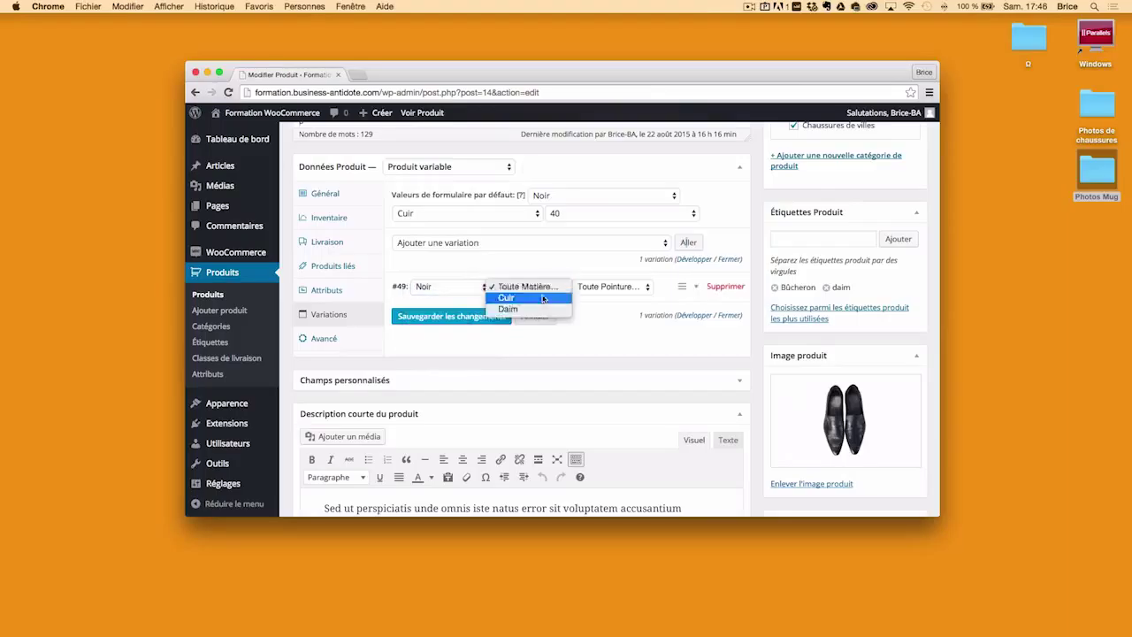
{"action": "left_click", "coordinate": [541, 298]}
{"action": "left_click", "coordinate": [610, 286]}
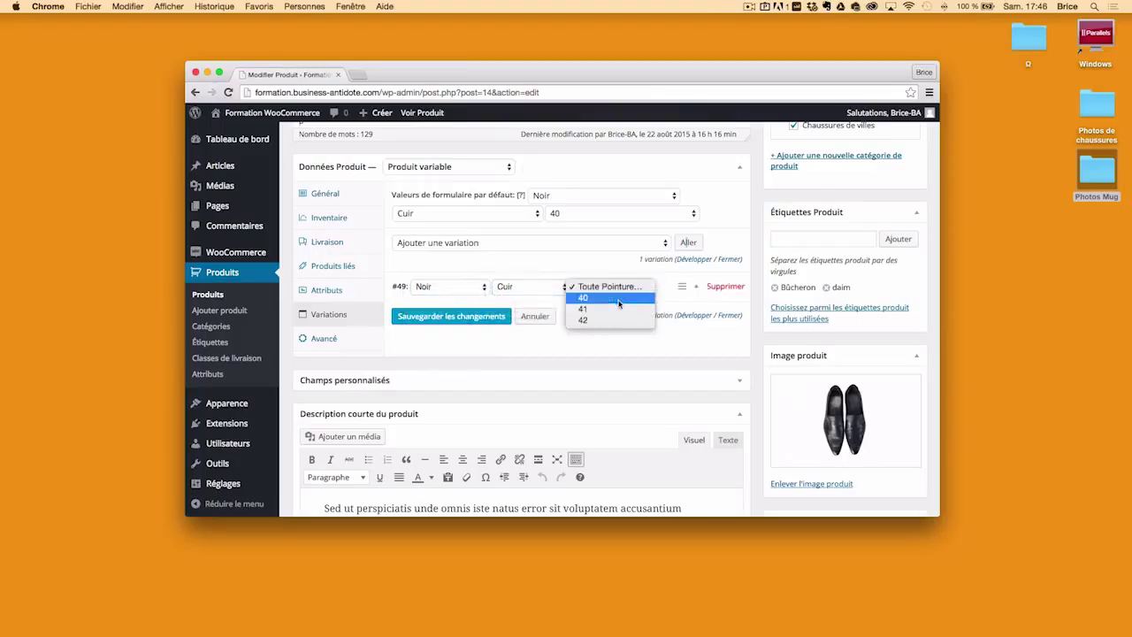
{"action": "left_click", "coordinate": [588, 300]}
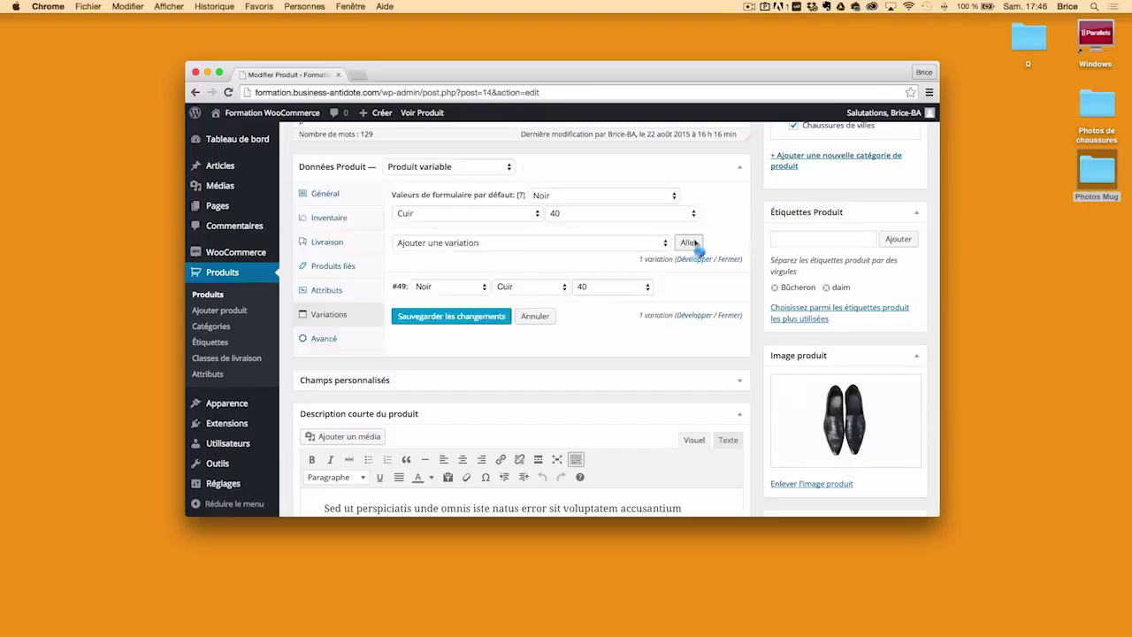
Step: Add a second variation and set it to Couleur Noir, Matière Cuir and Pointure 41
{"action": "left_click", "coordinate": [432, 317]}
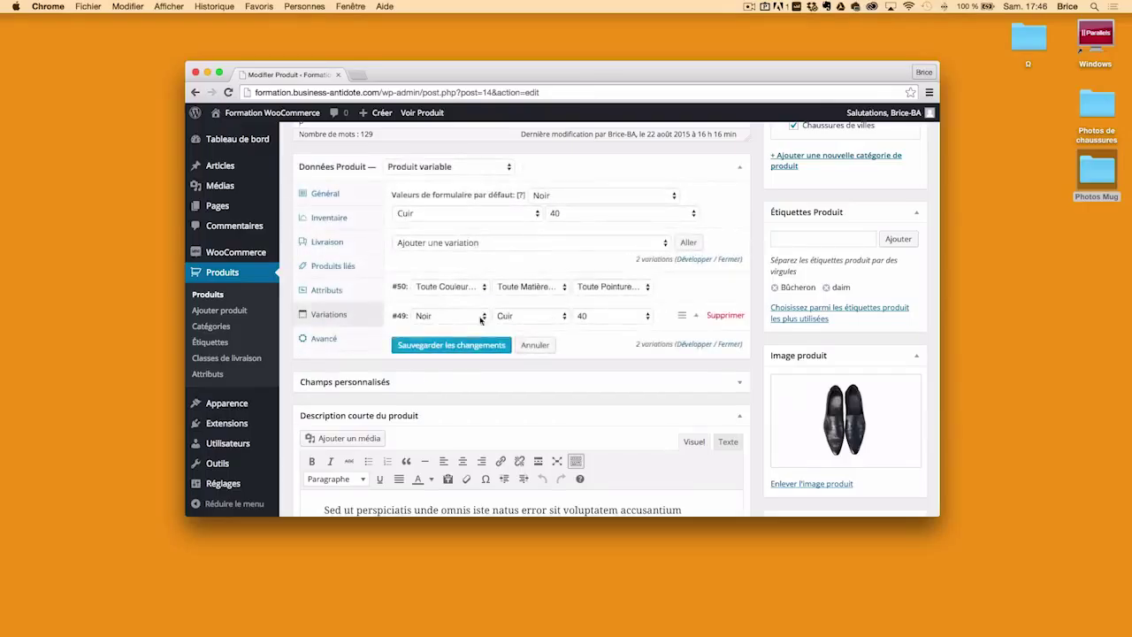
{"action": "left_click", "coordinate": [453, 287]}
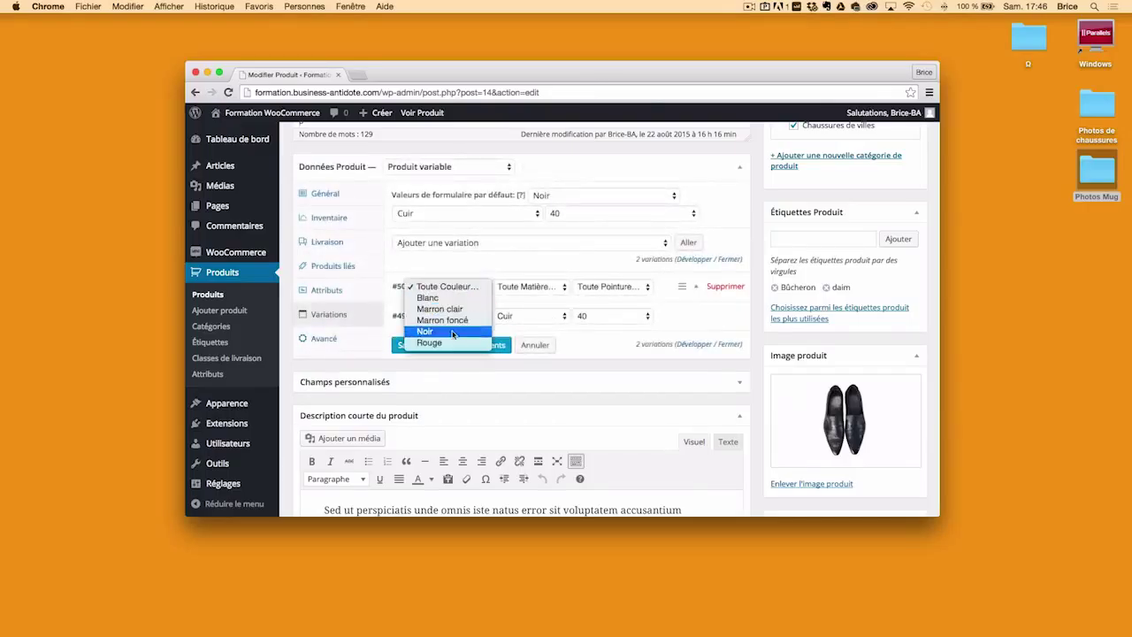
{"action": "left_click", "coordinate": [456, 331]}
{"action": "left_click", "coordinate": [529, 287]}
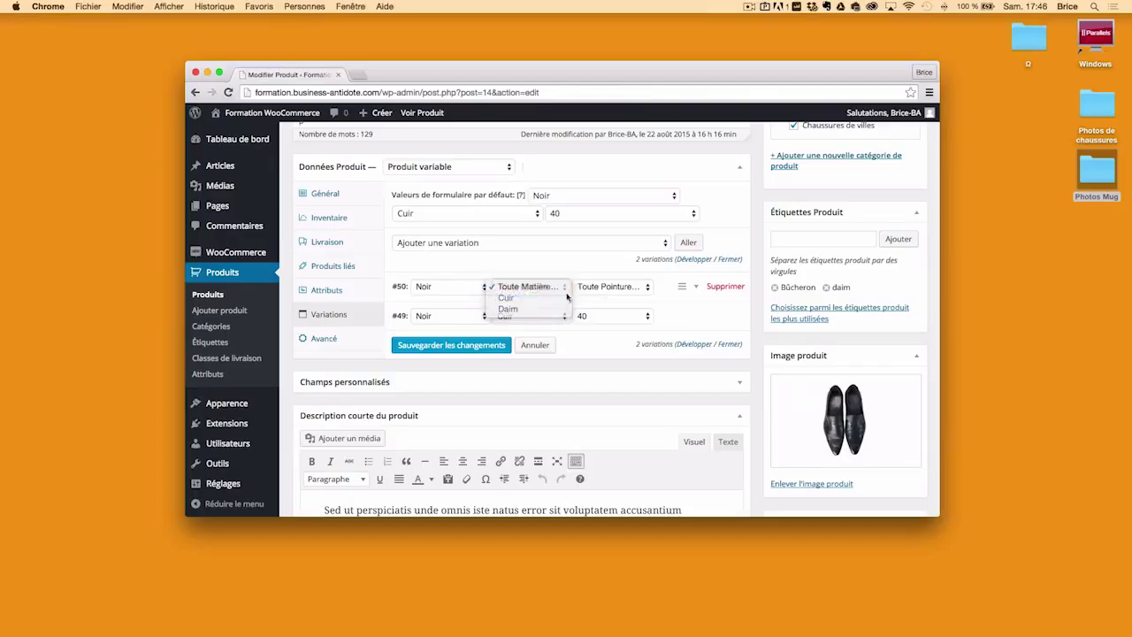
{"action": "left_click", "coordinate": [513, 298]}
{"action": "left_click", "coordinate": [610, 288]}
{"action": "left_click", "coordinate": [594, 308]}
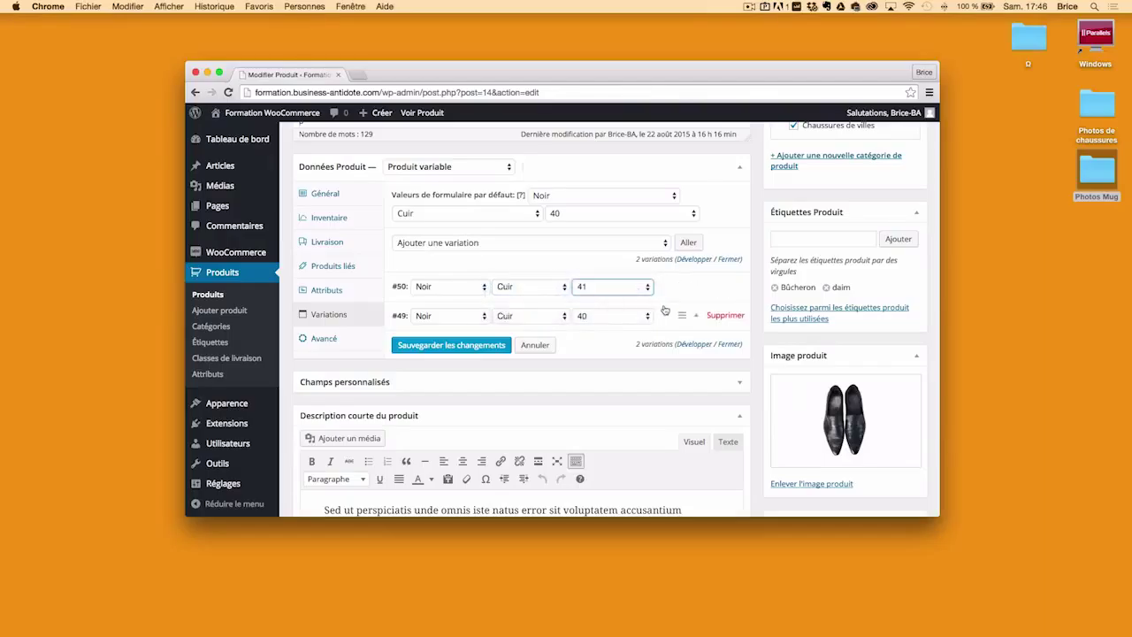
Step: Add a third variation and set it to Couleur Marron clair, Matière Daim and Pointure 40
{"action": "left_click", "coordinate": [451, 345]}
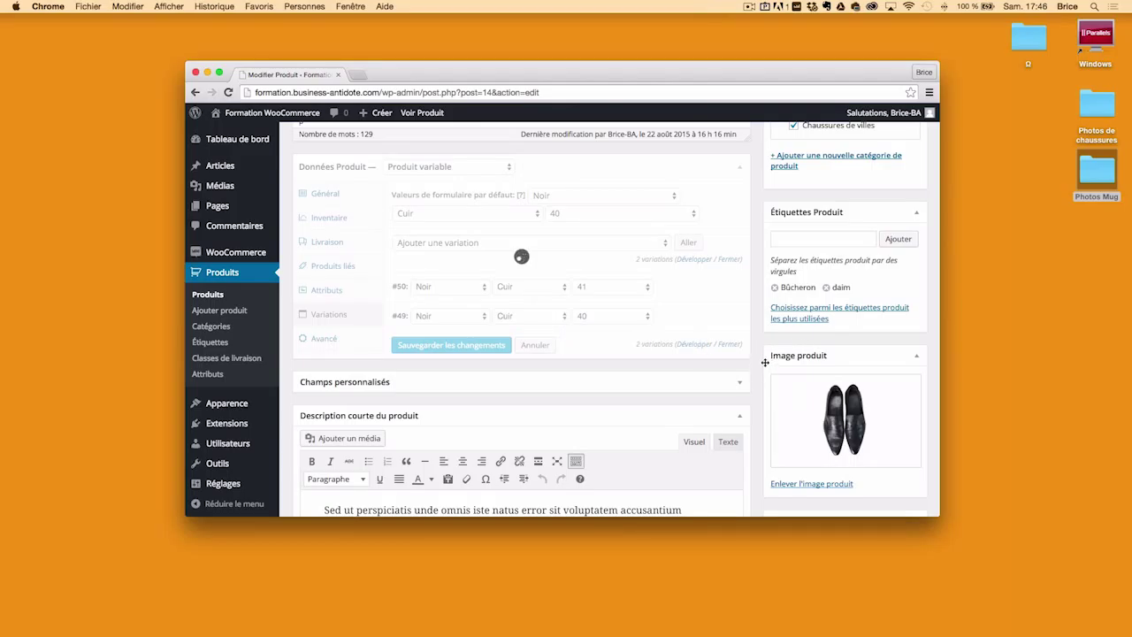
{"action": "scroll", "coordinate": [765, 355], "scroll_direction": "down", "scroll_amount": 3}
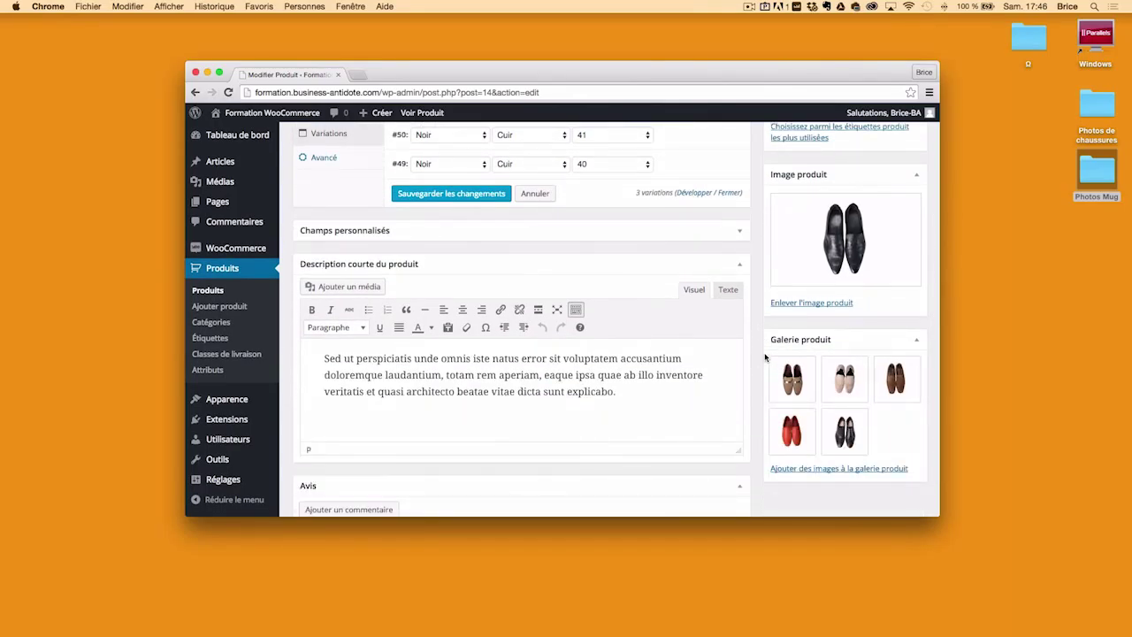
{"action": "scroll", "coordinate": [765, 356], "scroll_direction": "down", "scroll_amount": 5}
{"action": "scroll", "coordinate": [758, 369], "scroll_direction": "up", "scroll_amount": 12}
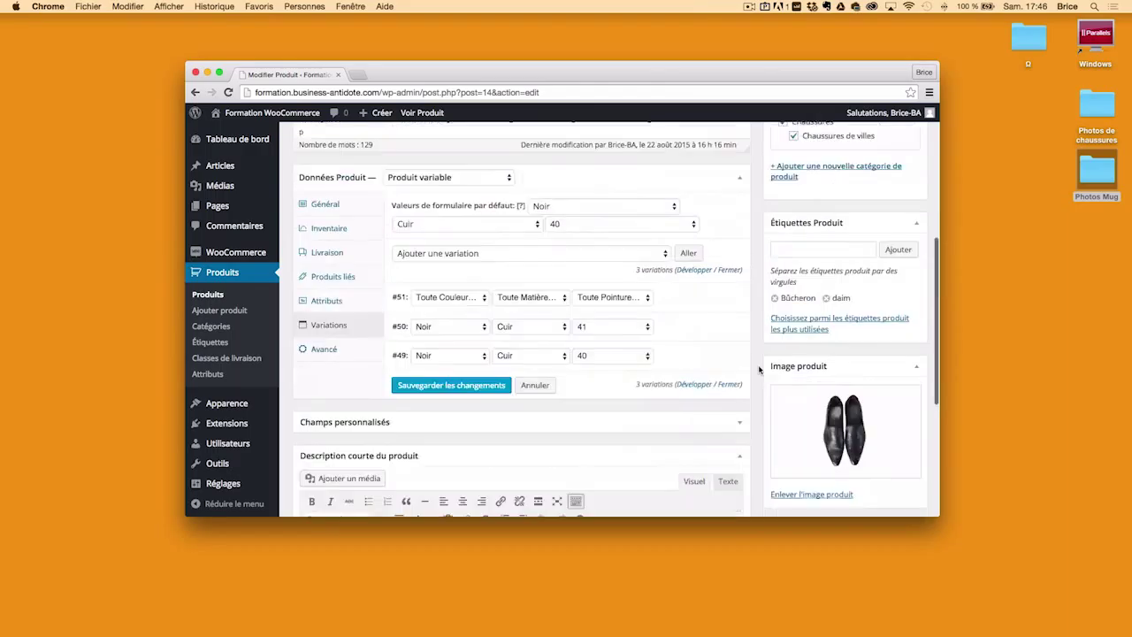
{"action": "scroll", "coordinate": [758, 369], "scroll_direction": "down", "scroll_amount": 5}
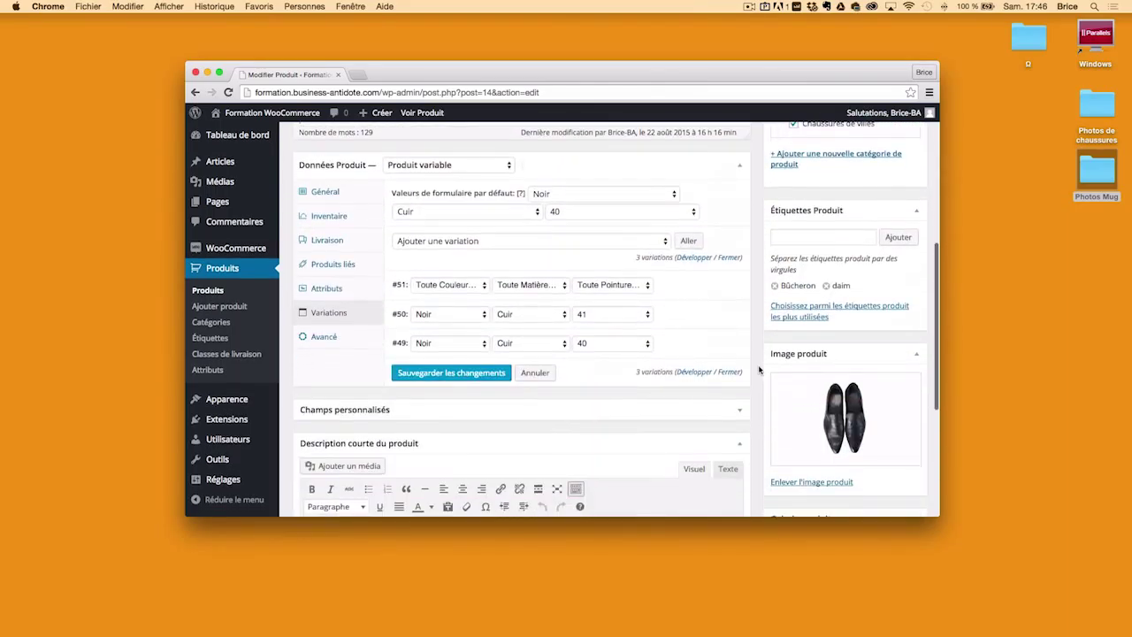
{"action": "left_click", "coordinate": [447, 285]}
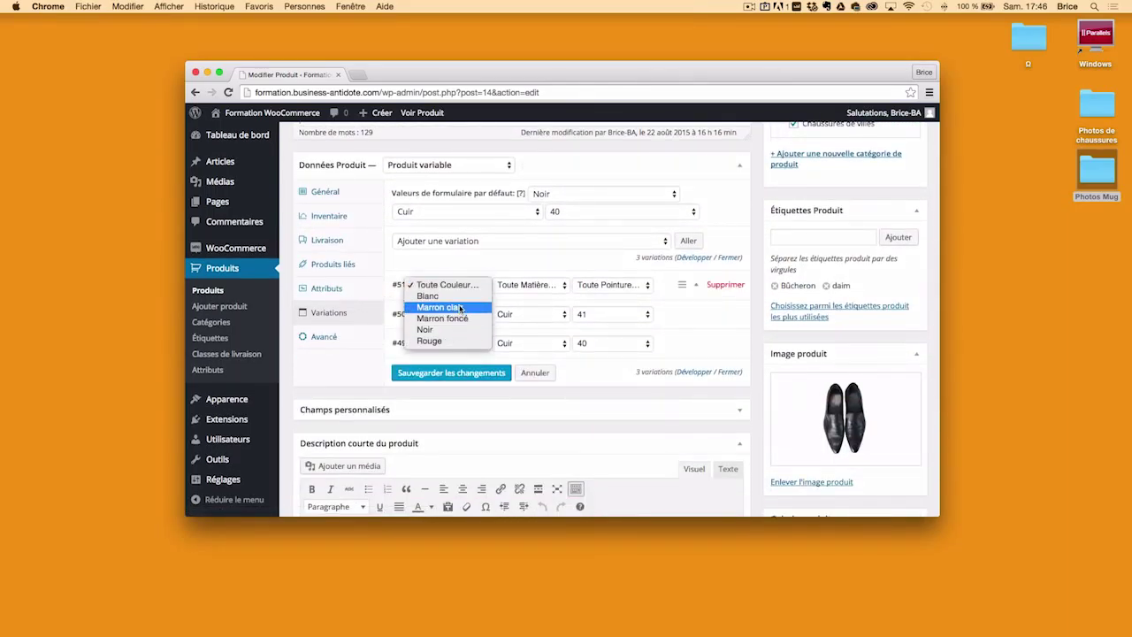
{"action": "left_click", "coordinate": [451, 306]}
{"action": "left_click", "coordinate": [521, 285]}
{"action": "left_click", "coordinate": [520, 311]}
{"action": "left_click", "coordinate": [610, 285]}
{"action": "left_click", "coordinate": [608, 299]}
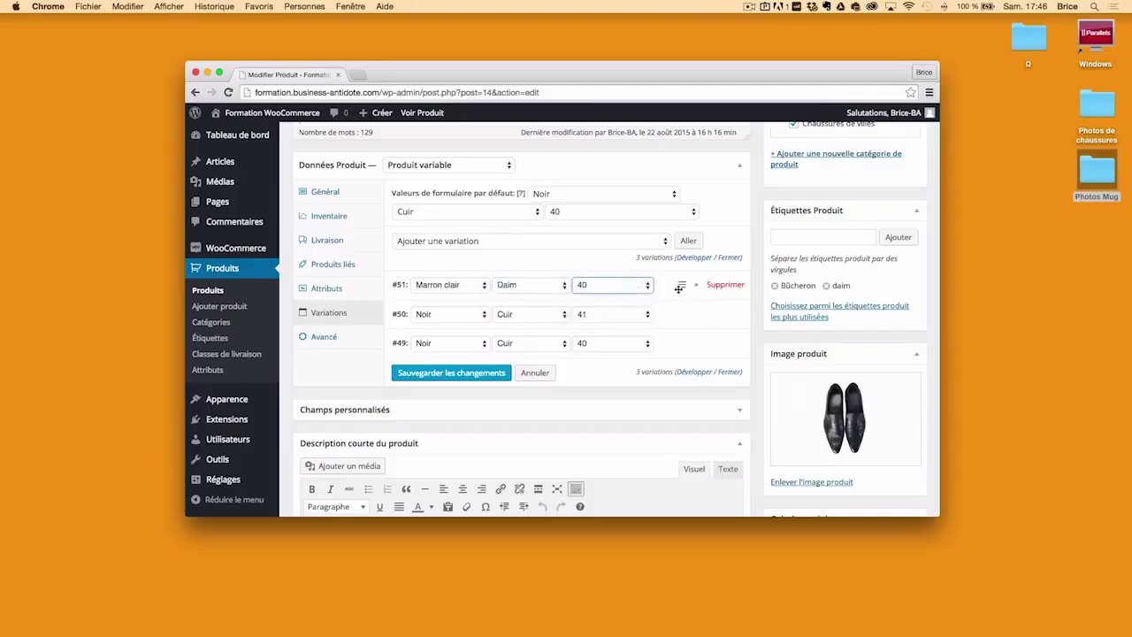
Step: Add a fourth variation and set it to Couleur Marron clair, Matière Daim and Pointure 42
{"action": "left_click", "coordinate": [682, 259]}
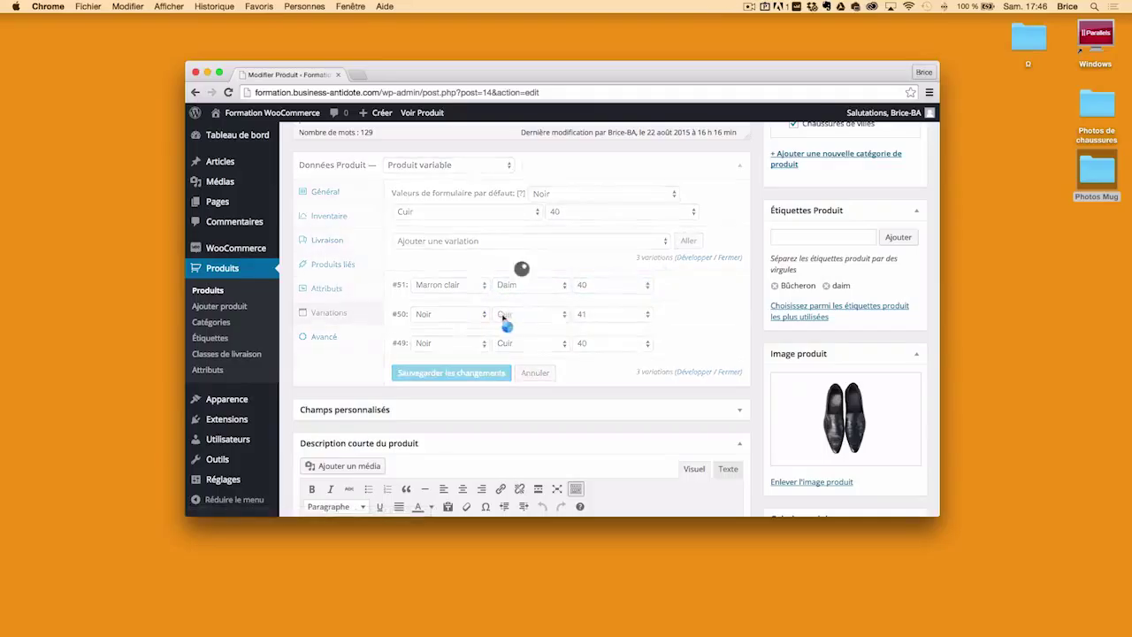
{"action": "left_click", "coordinate": [447, 285]}
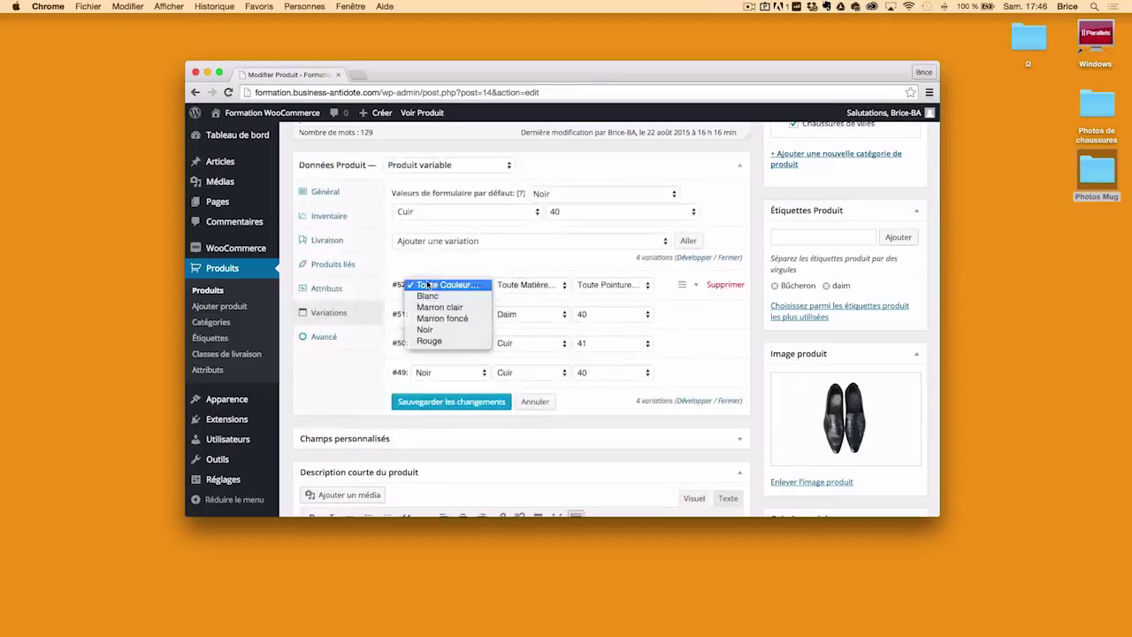
{"action": "left_click", "coordinate": [460, 307]}
{"action": "left_click", "coordinate": [528, 285]}
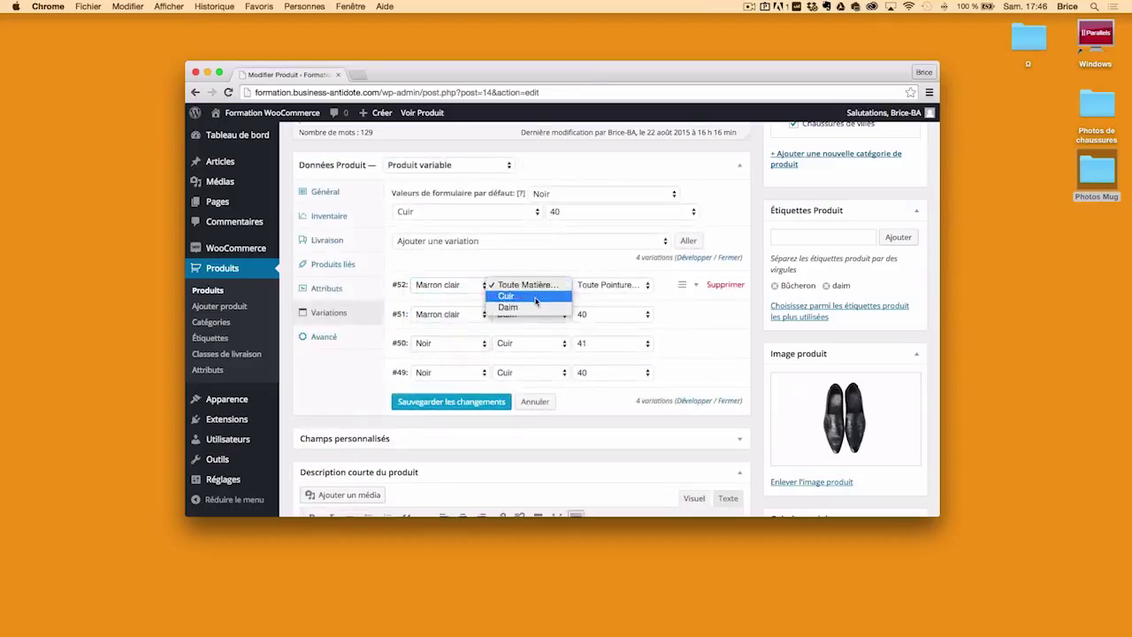
{"action": "left_click", "coordinate": [535, 307]}
{"action": "left_click", "coordinate": [622, 290]}
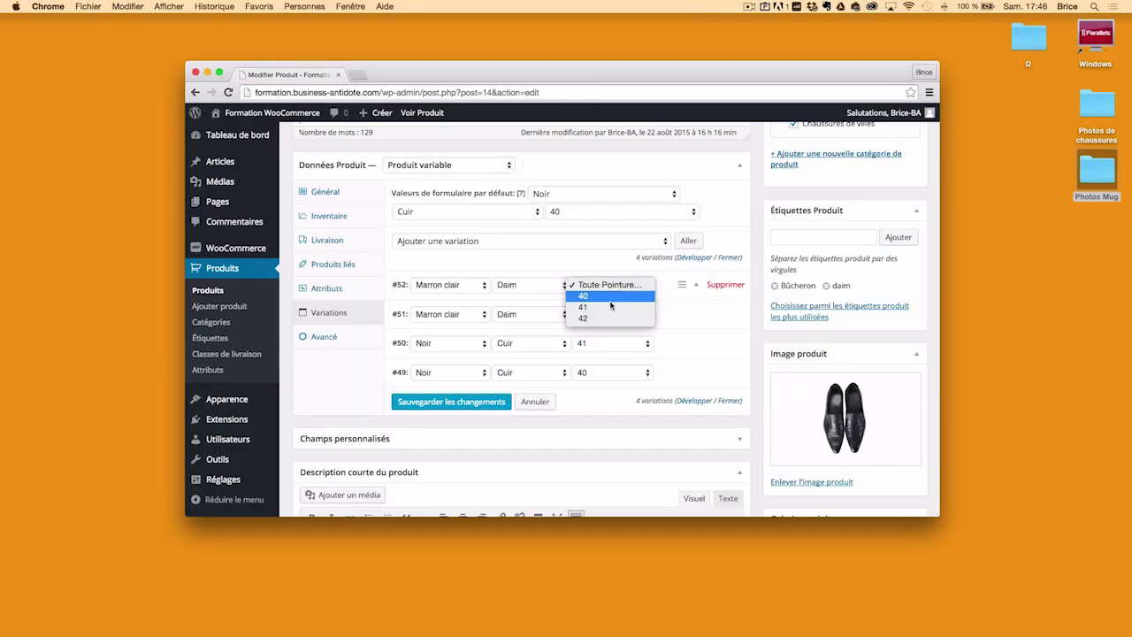
{"action": "left_click", "coordinate": [607, 319]}
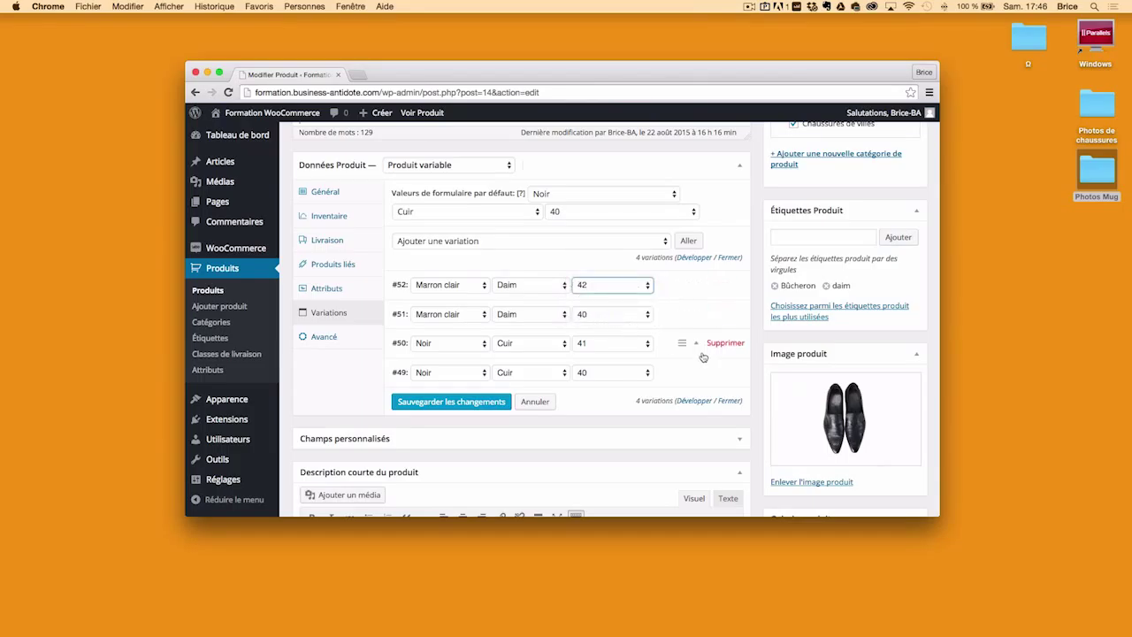
Step: Add two more variations, Blanc with Daim and 42, and Rouge with Cuir and 40, and save the variation changes
{"action": "scroll", "coordinate": [745, 364], "scroll_direction": "down", "scroll_amount": 1}
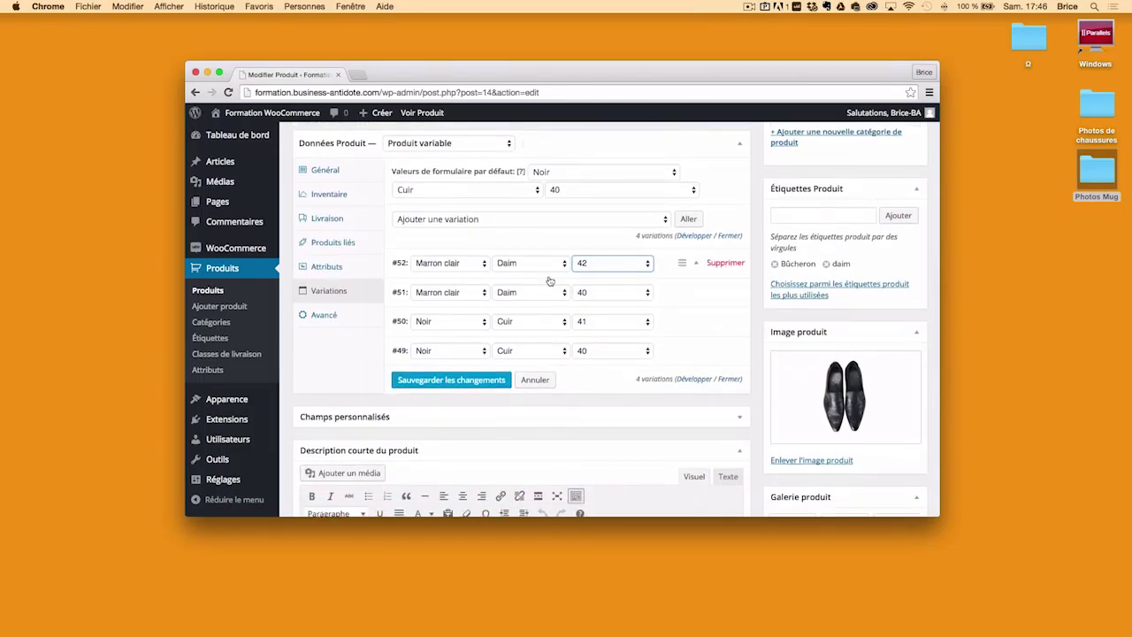
{"action": "scroll", "coordinate": [760, 314], "scroll_direction": "down", "scroll_amount": 3}
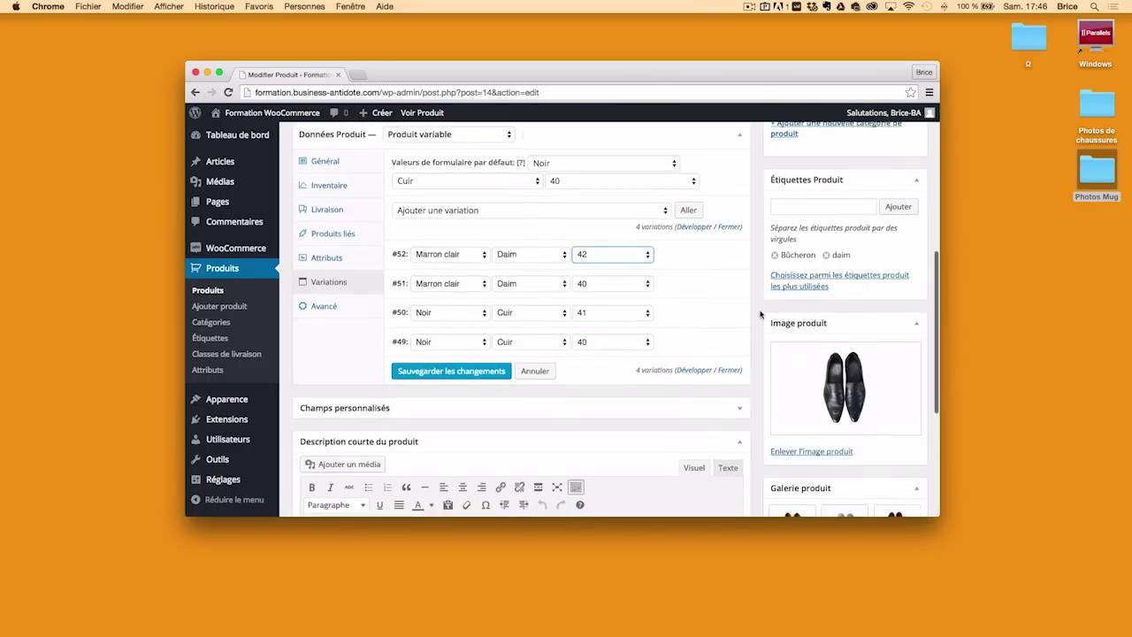
{"action": "scroll", "coordinate": [760, 314], "scroll_direction": "down", "scroll_amount": 4}
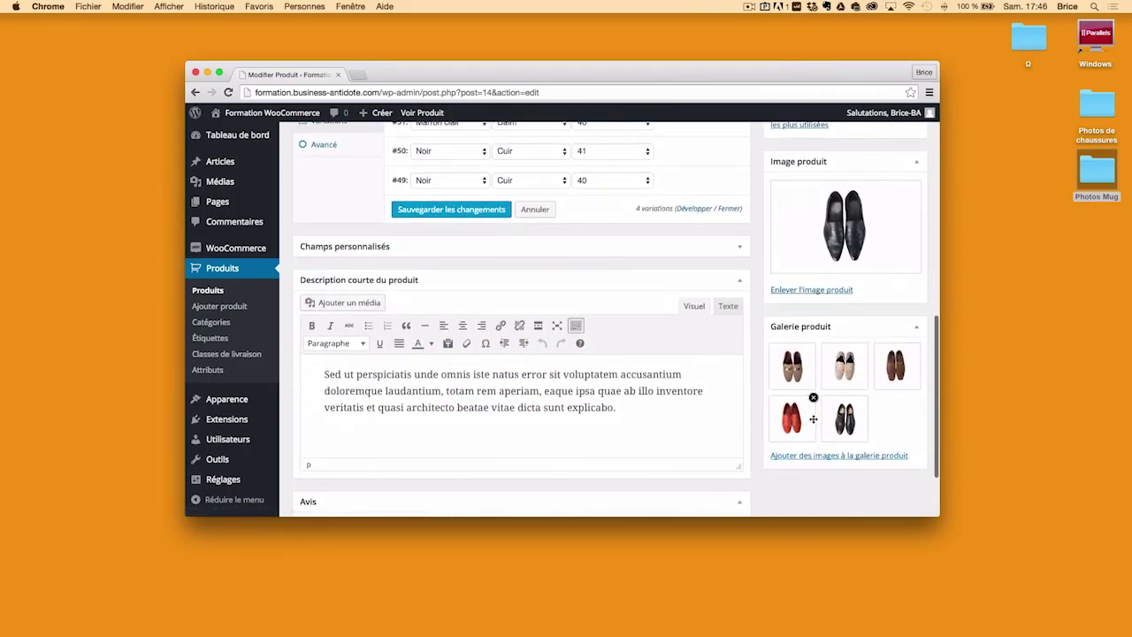
{"action": "scroll", "coordinate": [758, 396], "scroll_direction": "up", "scroll_amount": 10}
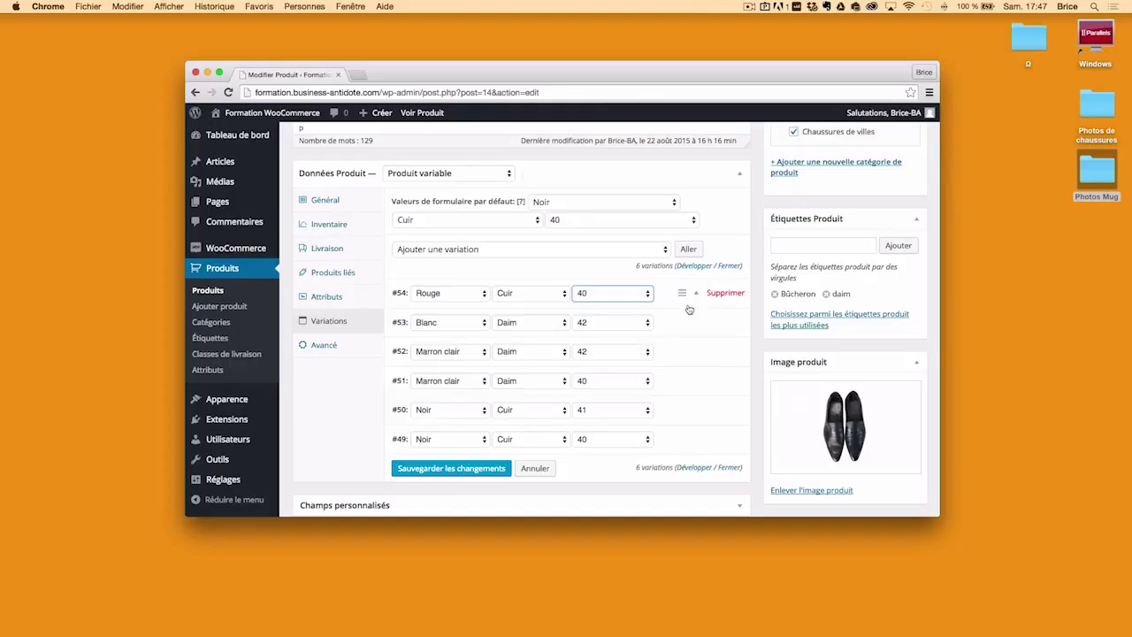
{"action": "left_click", "coordinate": [453, 471]}
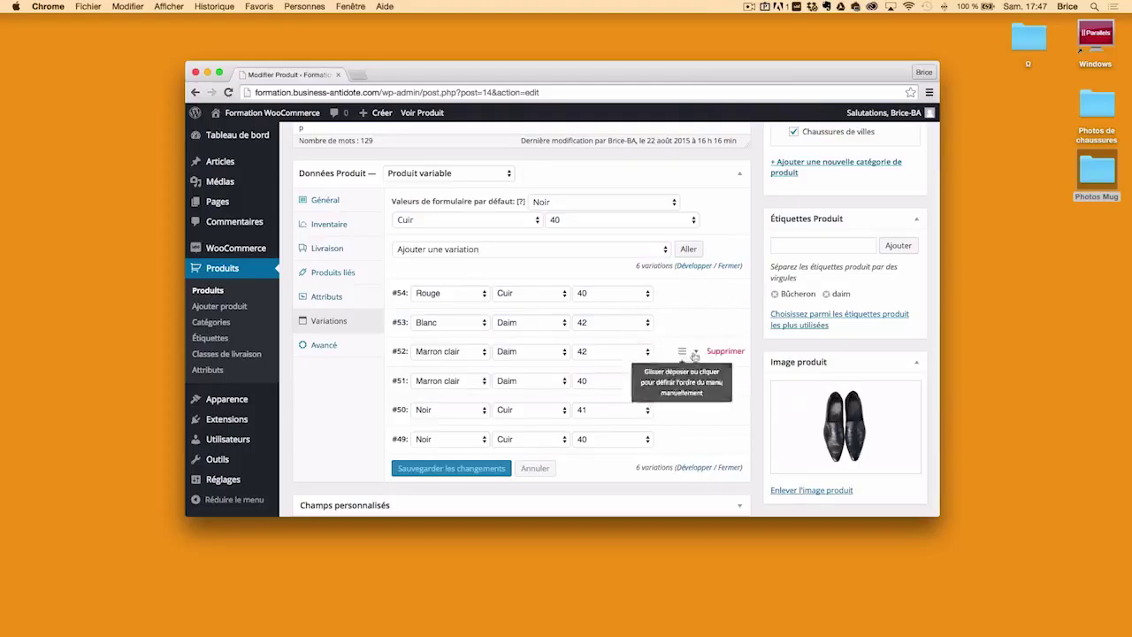
Step: Check the manual menu order of the Rouge variation, keep it, and expand the variation's details
{"action": "left_click", "coordinate": [682, 296]}
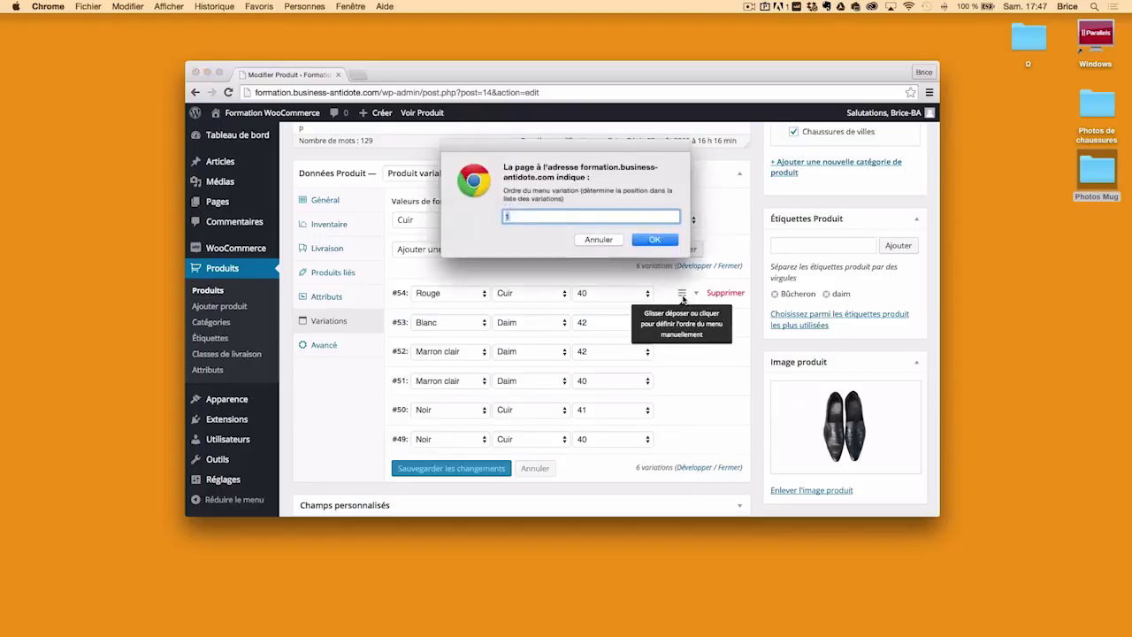
{"action": "left_click", "coordinate": [657, 241]}
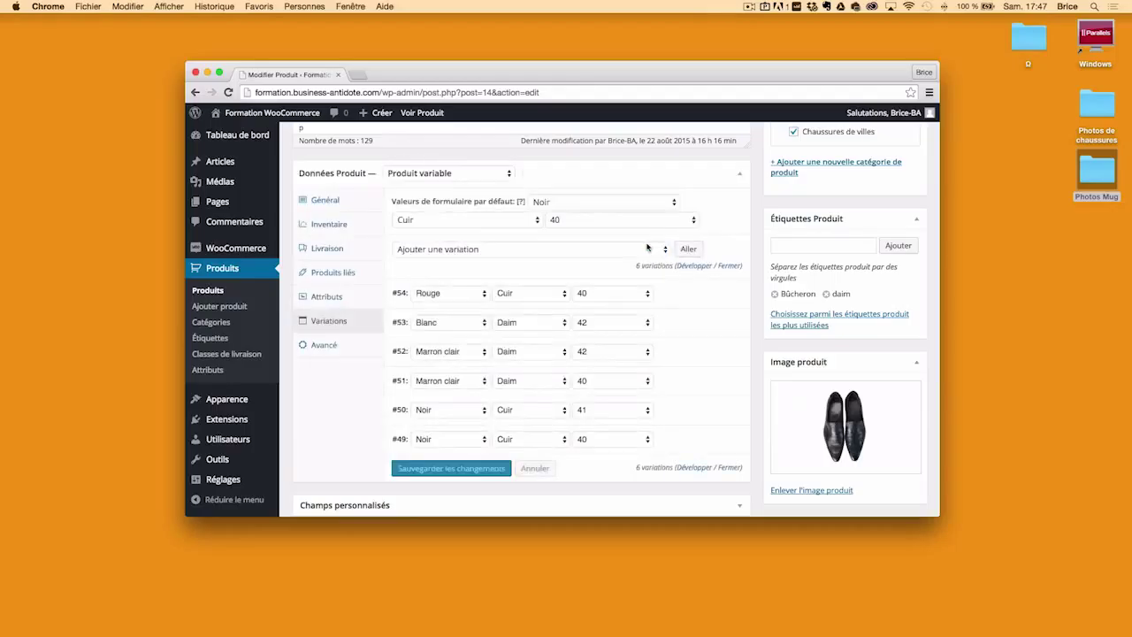
{"action": "left_click", "coordinate": [673, 299]}
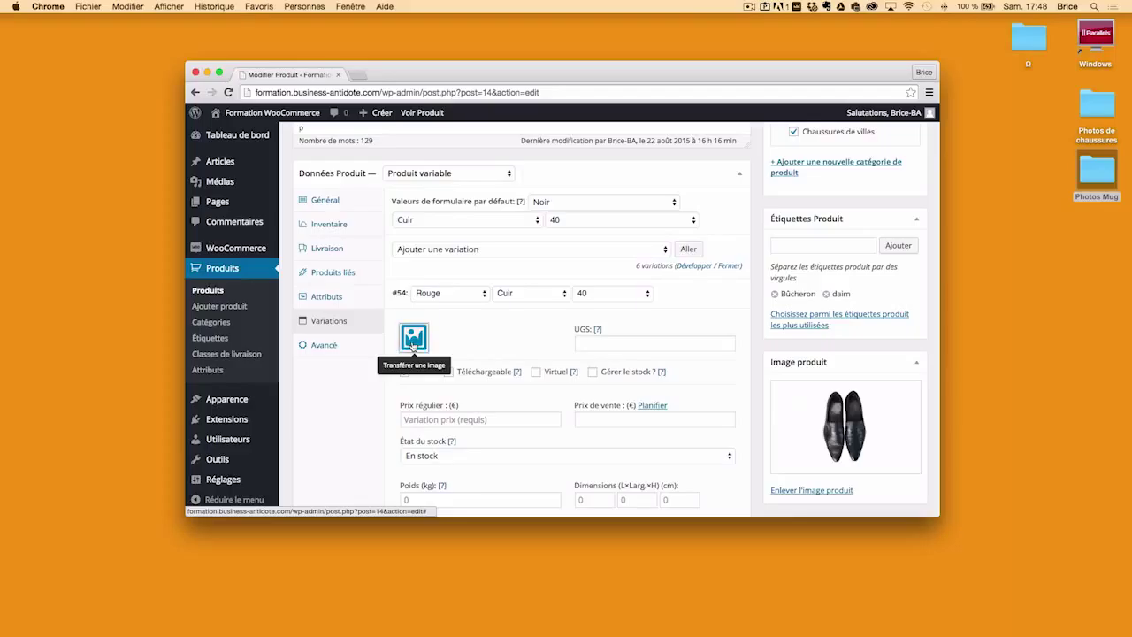
{"action": "left_click", "coordinate": [412, 346]}
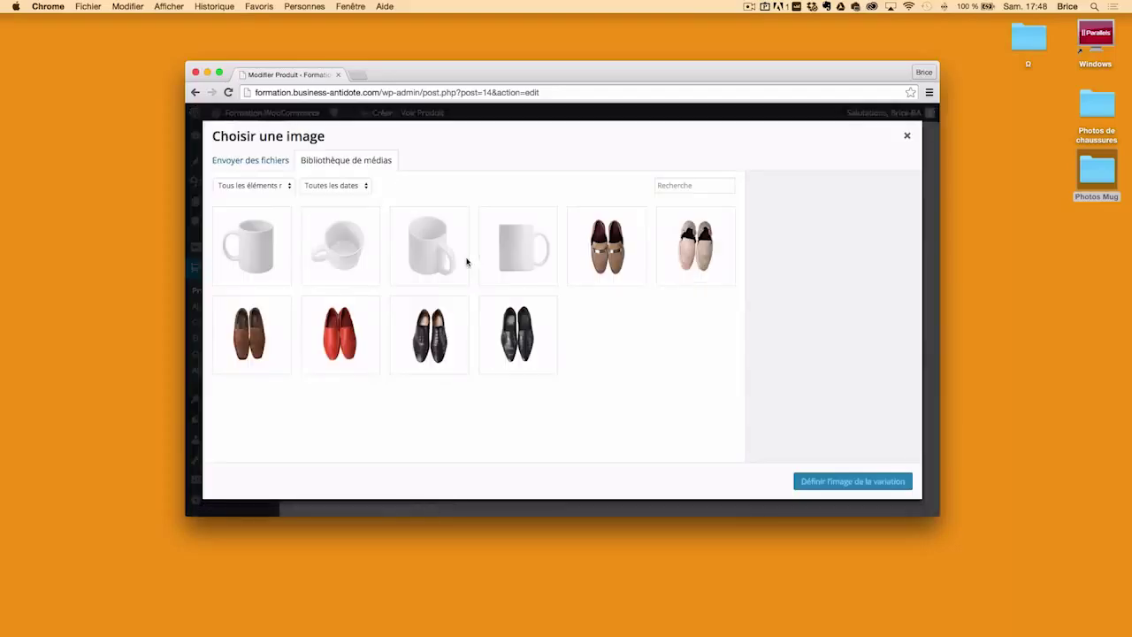
{"action": "left_click", "coordinate": [345, 345]}
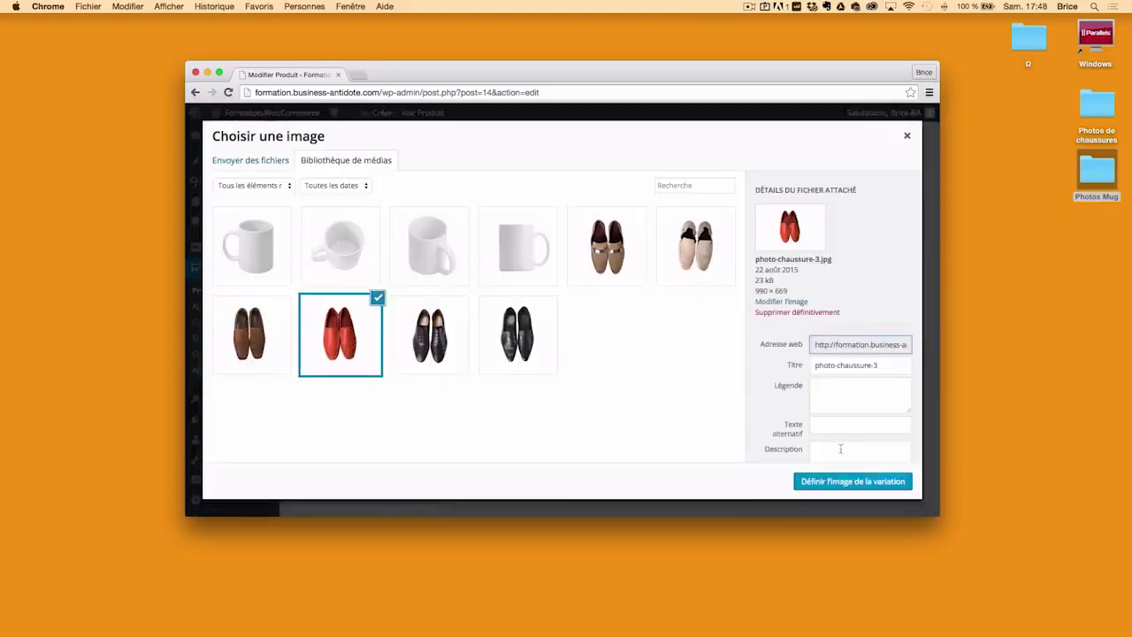
{"action": "left_click", "coordinate": [877, 486]}
{"action": "left_click", "coordinate": [652, 343]}
{"action": "type", "text": "545454514515"}
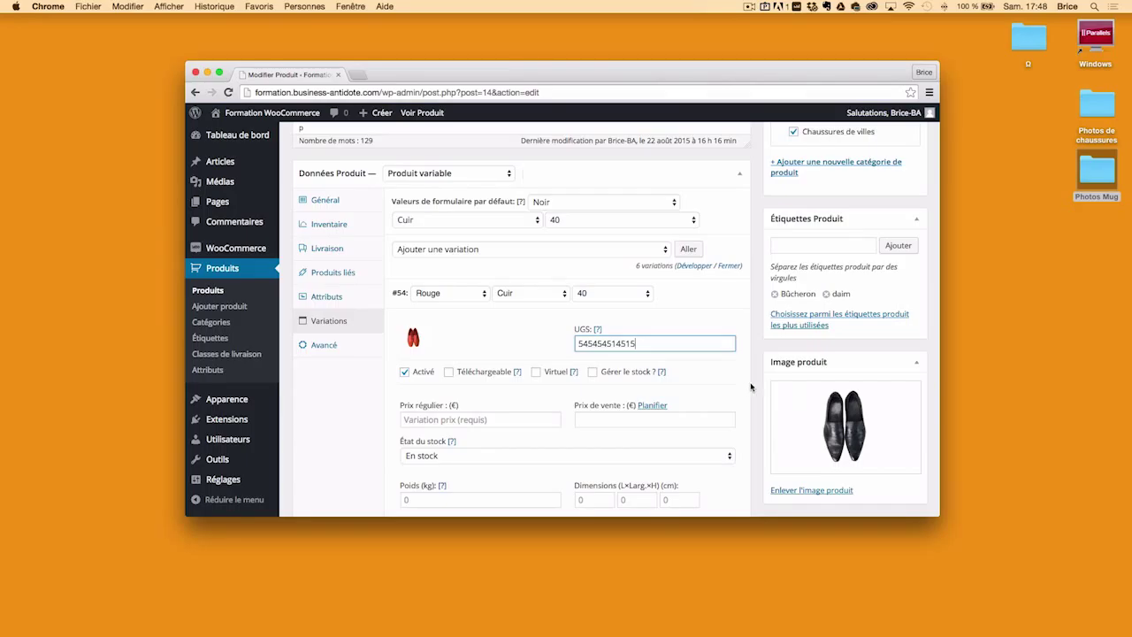
Step: Set the Rouge variation's regular price to 132 €, leave the sale price empty and keep the stock status on En stock
{"action": "scroll", "coordinate": [747, 389], "scroll_direction": "down", "scroll_amount": 2}
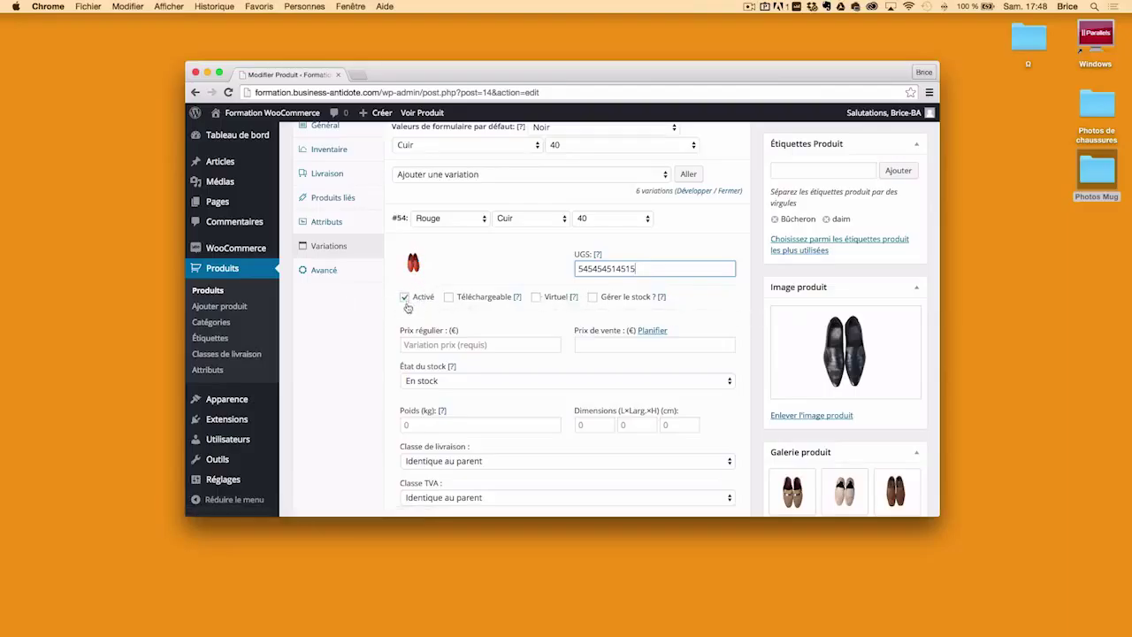
{"action": "left_click", "coordinate": [421, 345]}
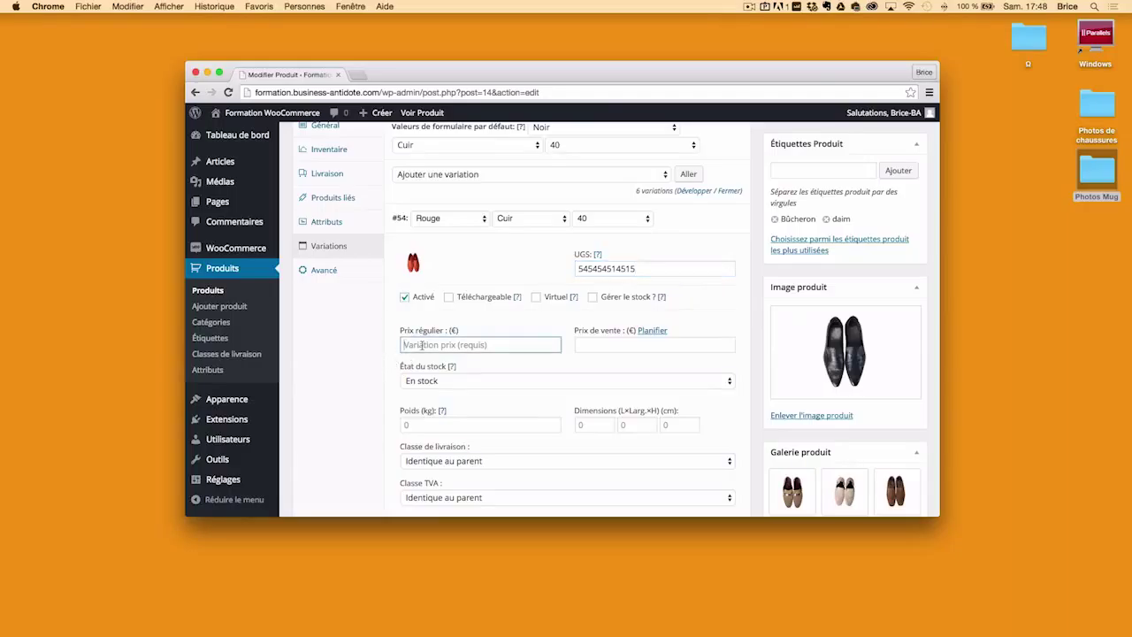
{"action": "type", "text": "132"}
{"action": "left_click", "coordinate": [629, 347]}
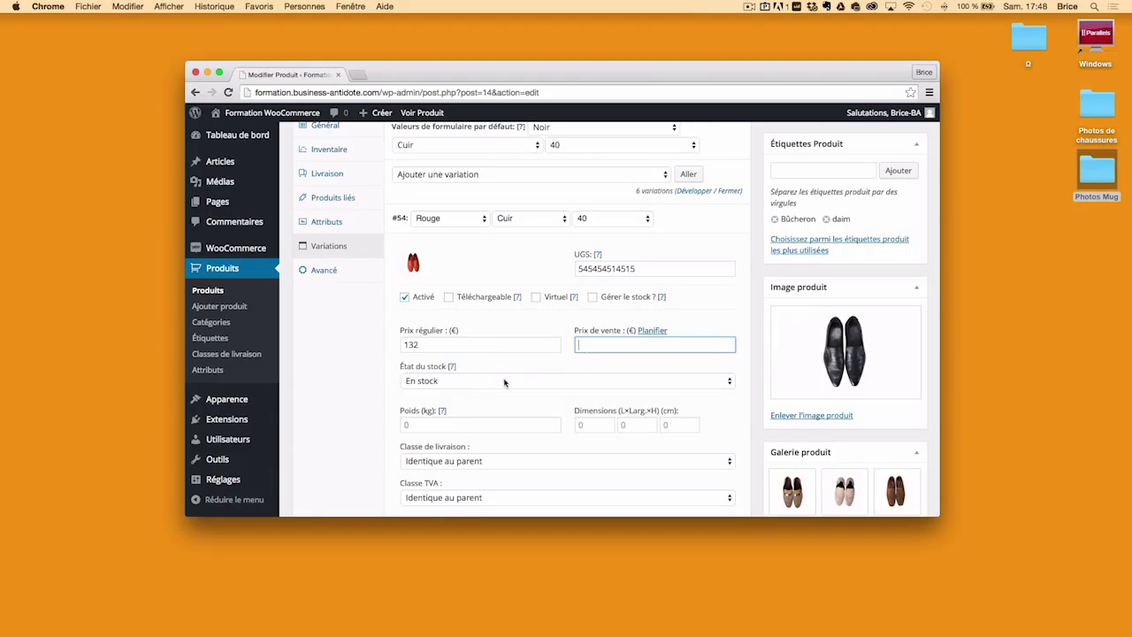
{"action": "scroll", "coordinate": [729, 377], "scroll_direction": "down", "scroll_amount": 2}
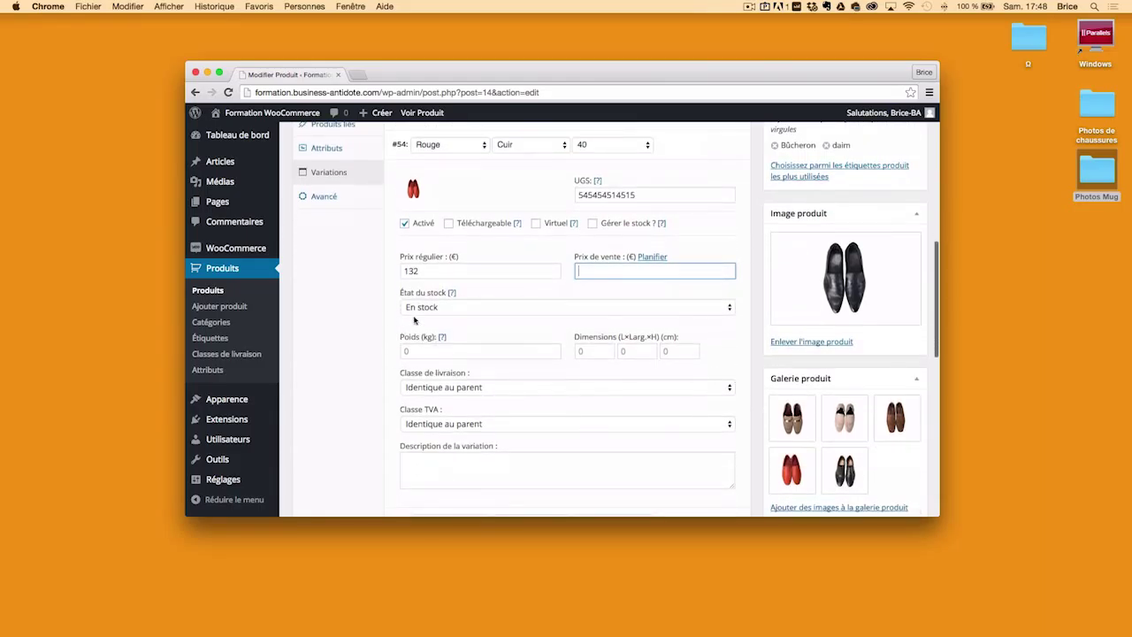
{"action": "left_click", "coordinate": [445, 308]}
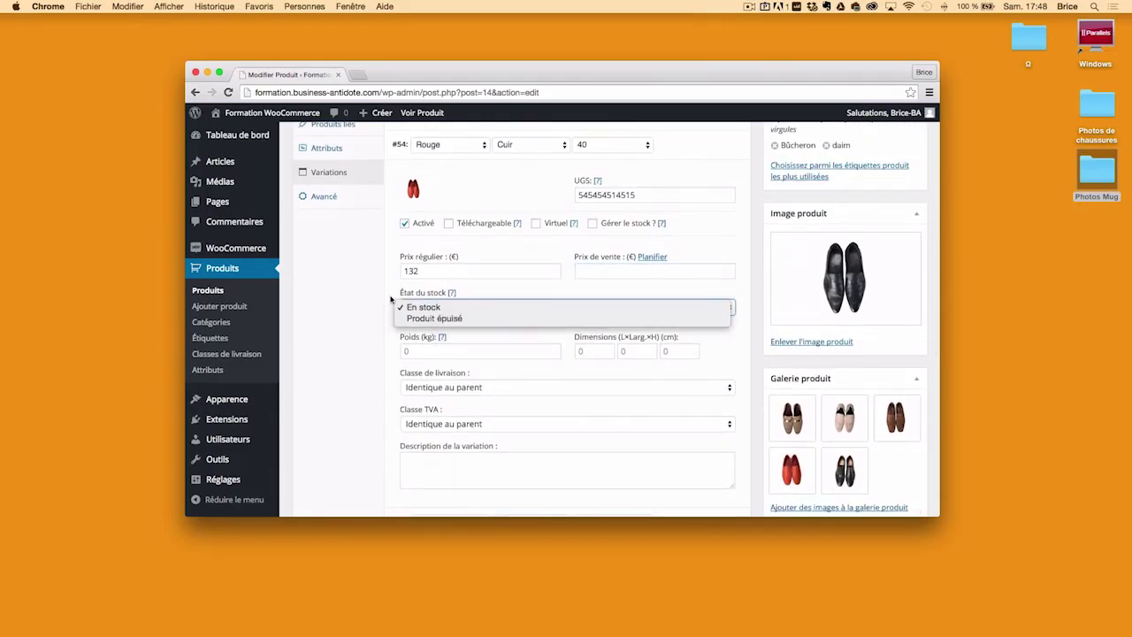
{"action": "left_click", "coordinate": [390, 332]}
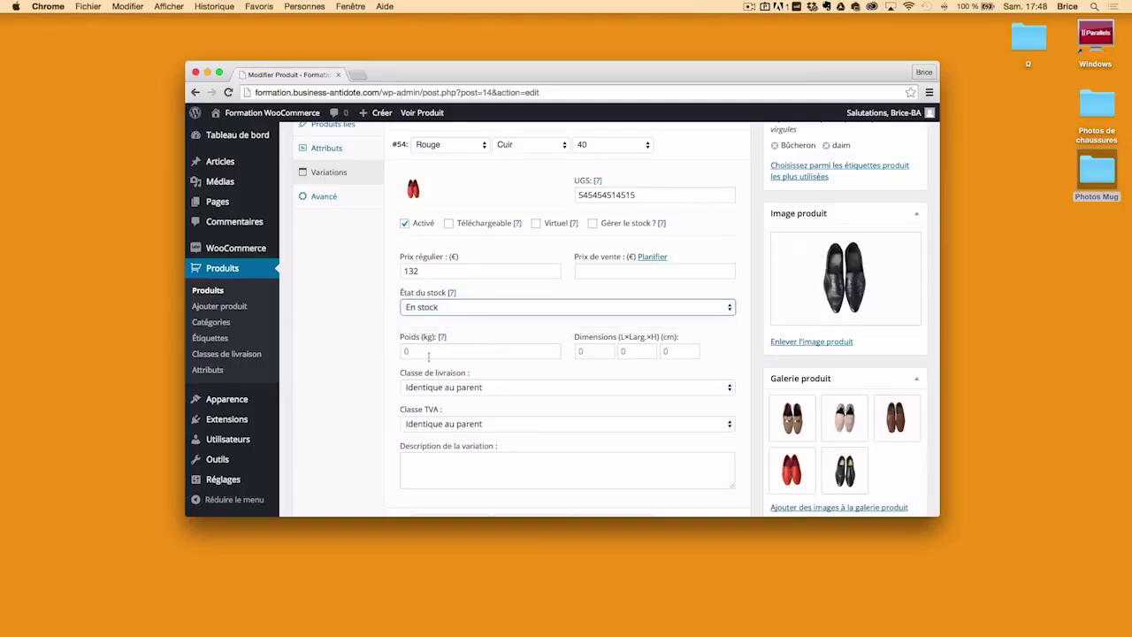
Step: Set the Rouge variation's weight to 1 kg and its dimensions to 30 × 25 × 15 cm
{"action": "left_click", "coordinate": [441, 350]}
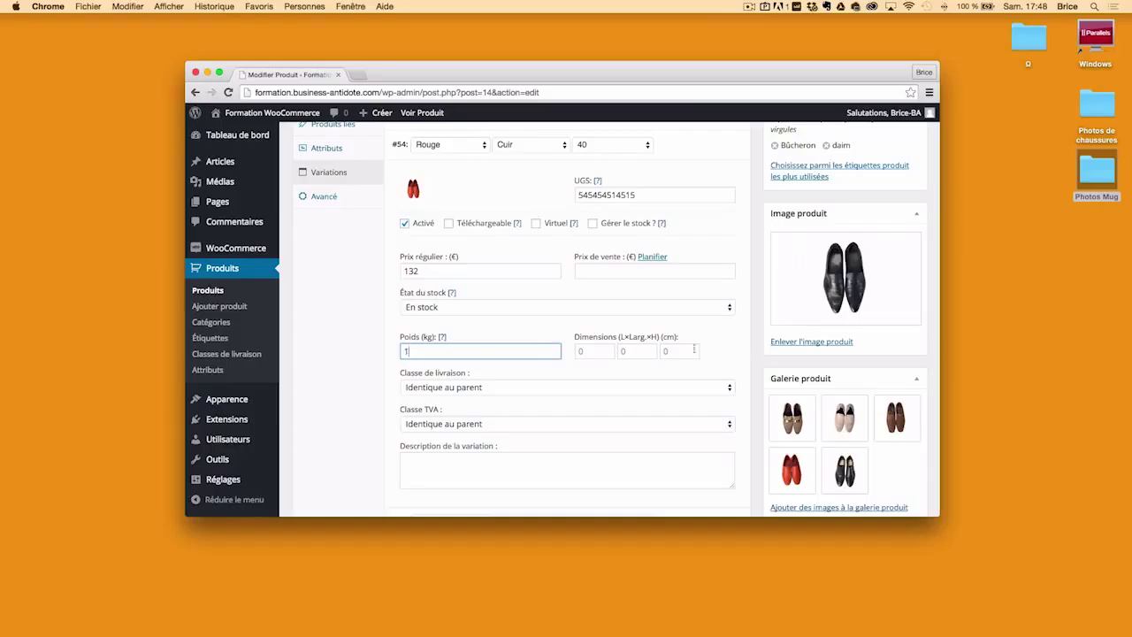
{"action": "left_click", "coordinate": [591, 349]}
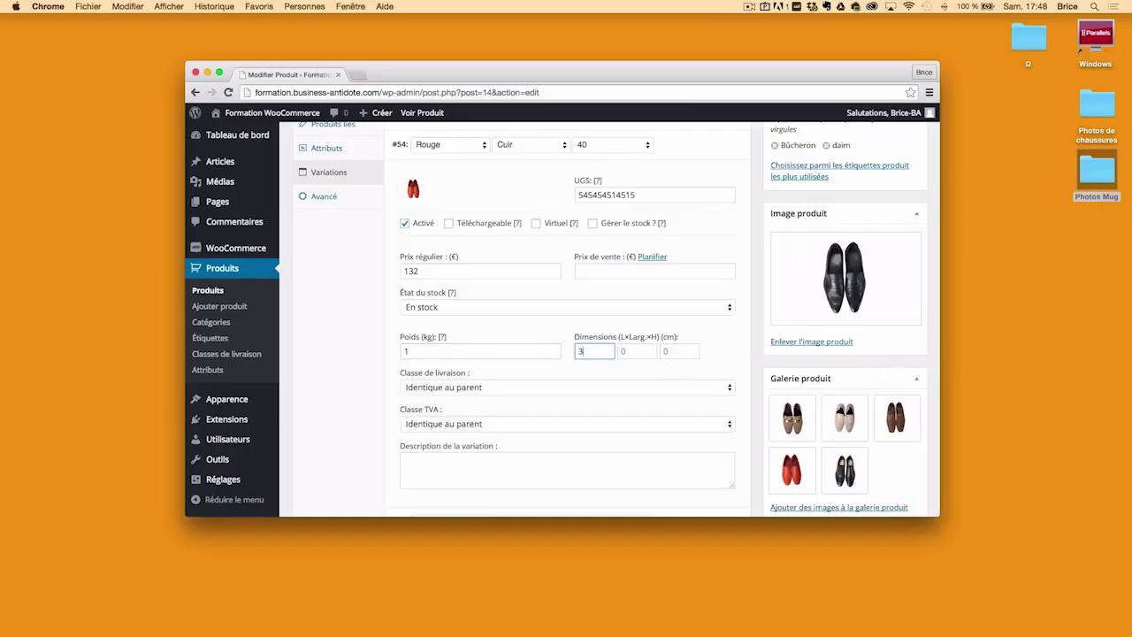
{"action": "left_click", "coordinate": [637, 351]}
{"action": "type", "text": "25"}
{"action": "key", "text": "Tab"}
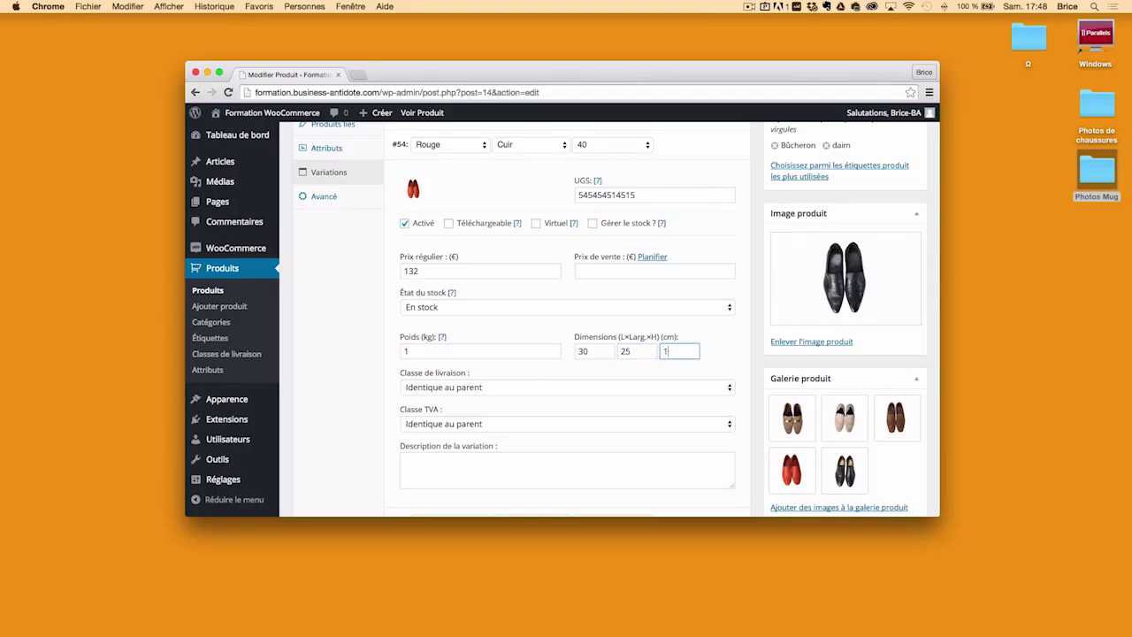
{"action": "scroll", "coordinate": [530, 380], "scroll_direction": "down", "scroll_amount": 2}
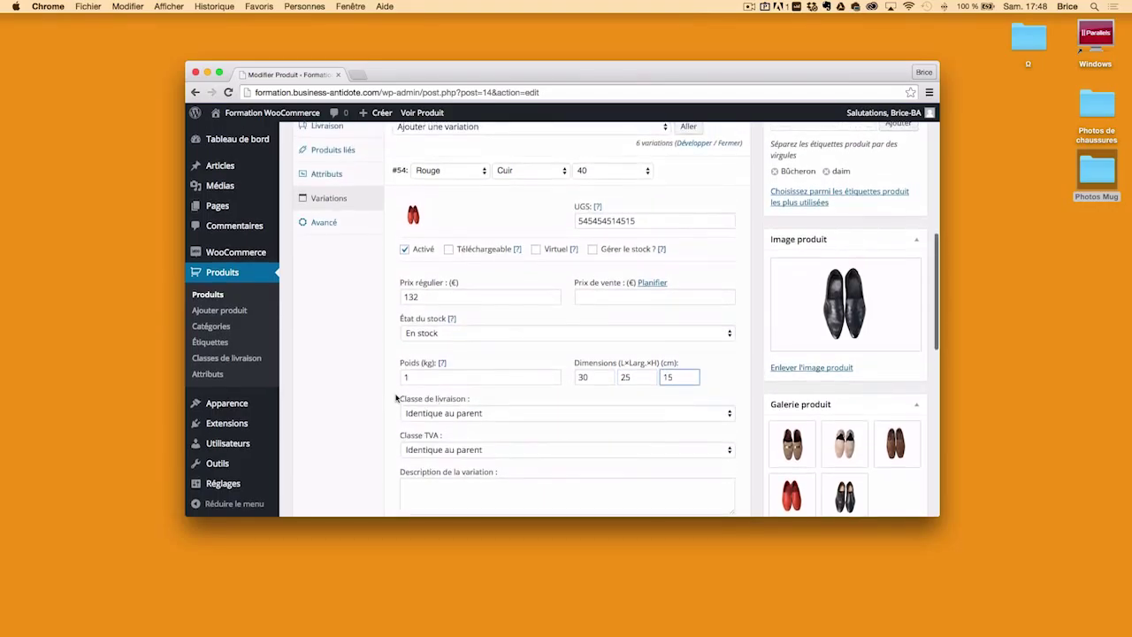
Step: Review the Rouge variation's shipping class options and keep Identique au parent
{"action": "left_click", "coordinate": [520, 361]}
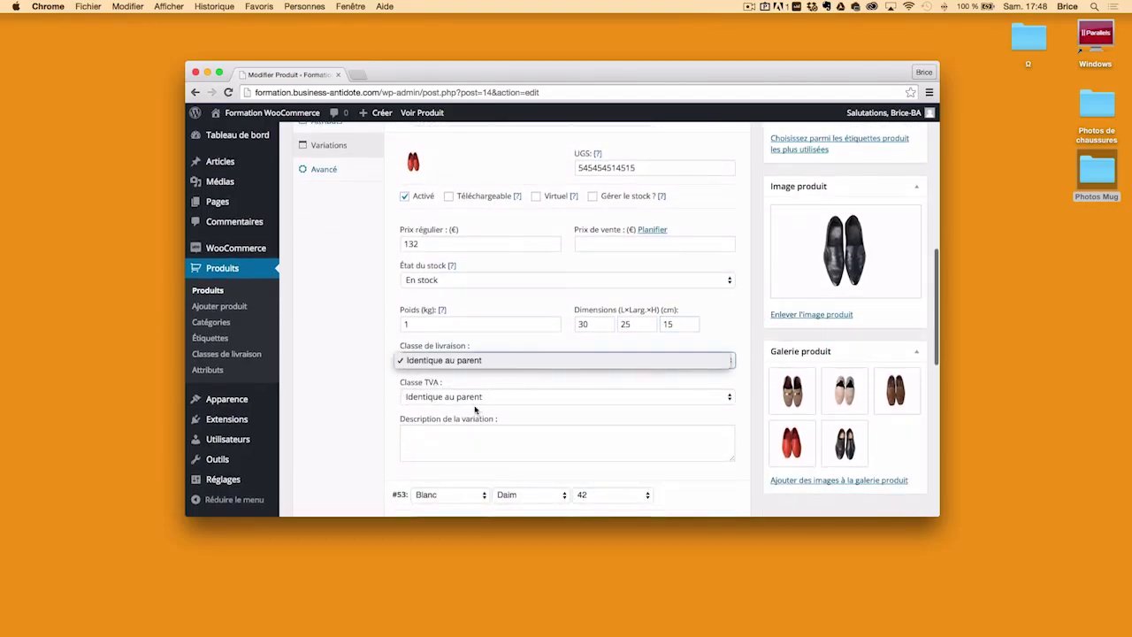
{"action": "left_click", "coordinate": [396, 407]}
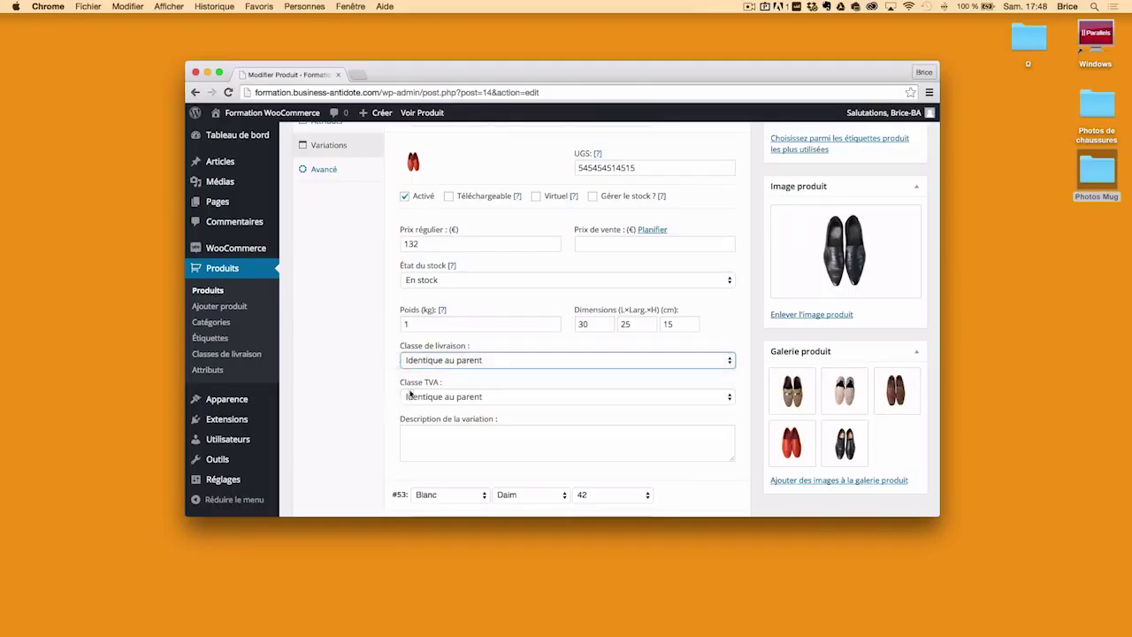
{"action": "scroll", "coordinate": [392, 402], "scroll_direction": "up", "scroll_amount": 1}
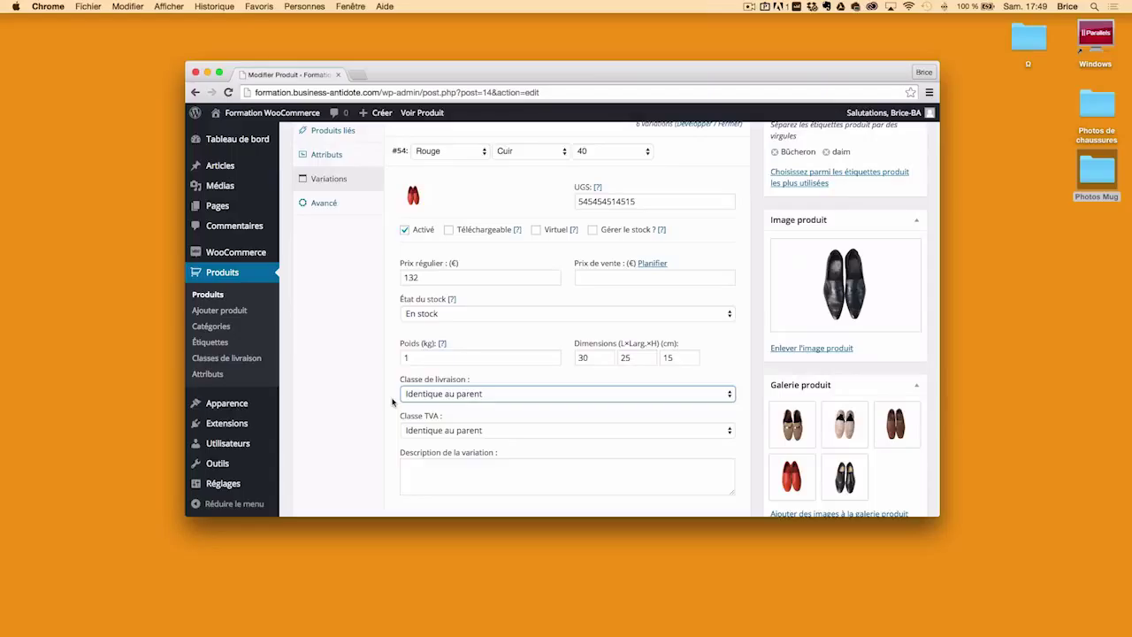
Step: Fill the Rouge variation's description with the placeholder "okjofkjsokjzokjfze" repeated nine times and collapse the variation
{"action": "scroll", "coordinate": [392, 402], "scroll_direction": "down", "scroll_amount": 2}
{"action": "left_click", "coordinate": [472, 399]}
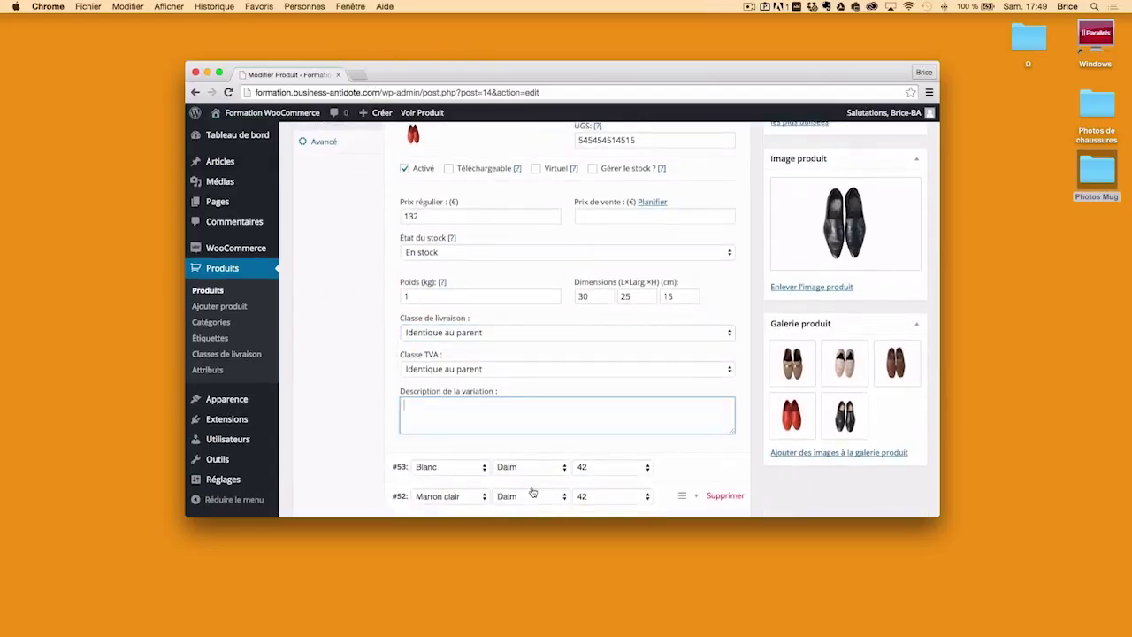
{"action": "key", "text": "super+v"}
{"action": "left_click_drag", "start_coordinate": [653, 407], "coordinate": [365, 405]}
{"action": "key", "text": "BackSpace"}
{"action": "type", "text": "okjofkjsokjzokjfze"}
{"action": "key", "text": "super+a"}
{"action": "key", "text": "super+c"}
{"action": "key", "text": "super+v"}
{"action": "key", "text": "super+v"}
{"action": "key", "text": "super+v"}
{"action": "key", "text": "super+v"}
{"action": "key", "text": "super+v"}
{"action": "key", "text": "super+v"}
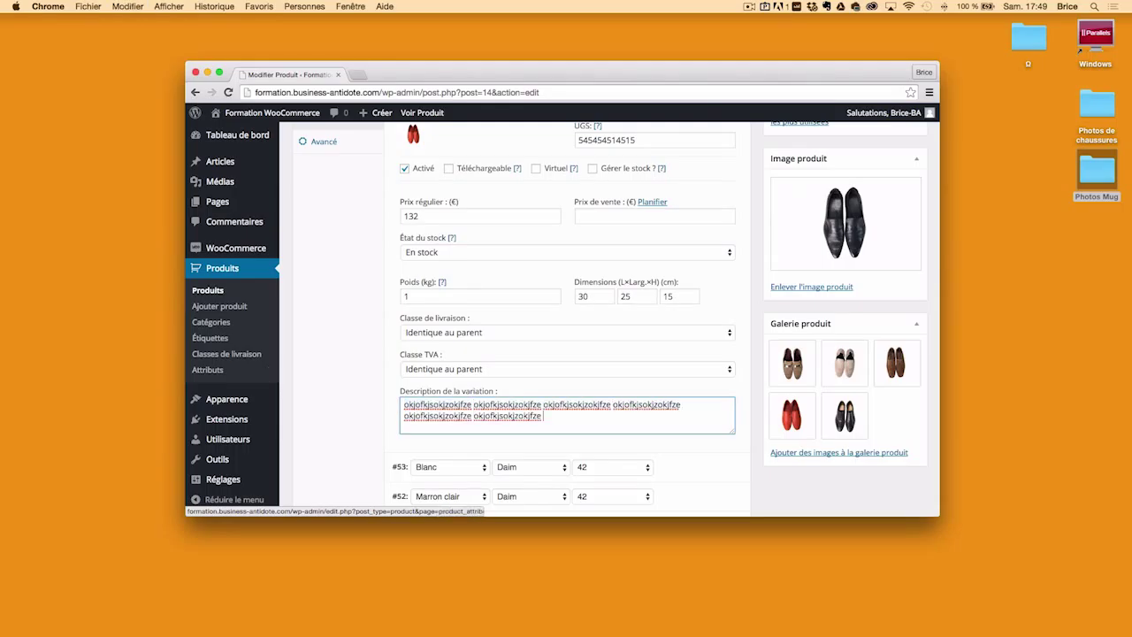
{"action": "key", "text": "super+v"}
{"action": "key", "text": "super+v"}
{"action": "key", "text": "super+v"}
{"action": "scroll", "coordinate": [431, 379], "scroll_direction": "up", "scroll_amount": 2}
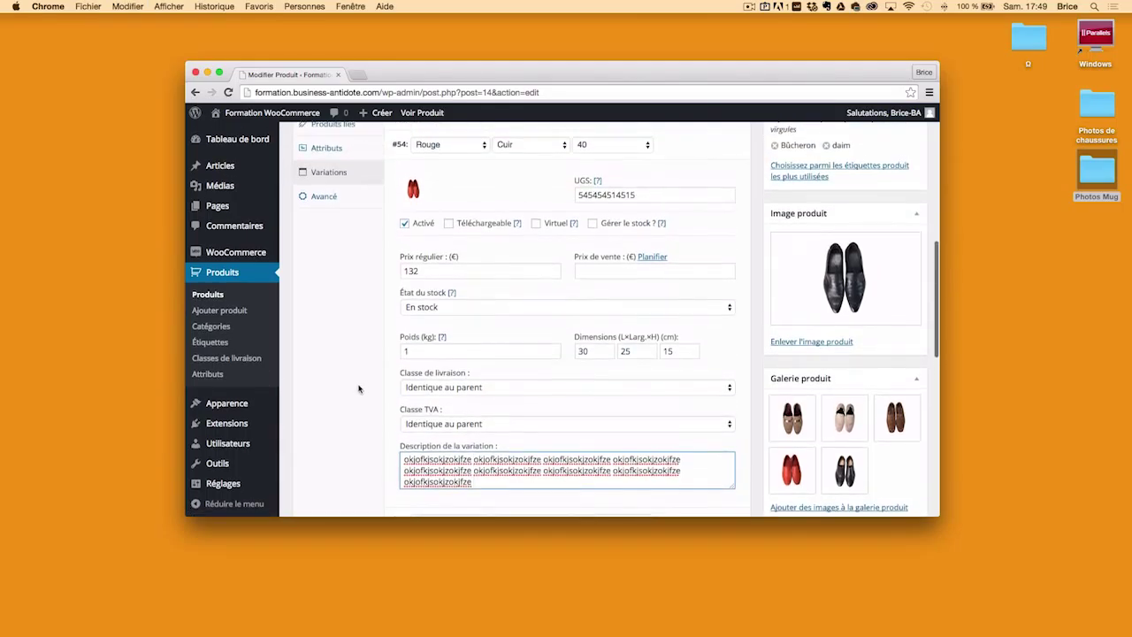
{"action": "left_click", "coordinate": [686, 183]}
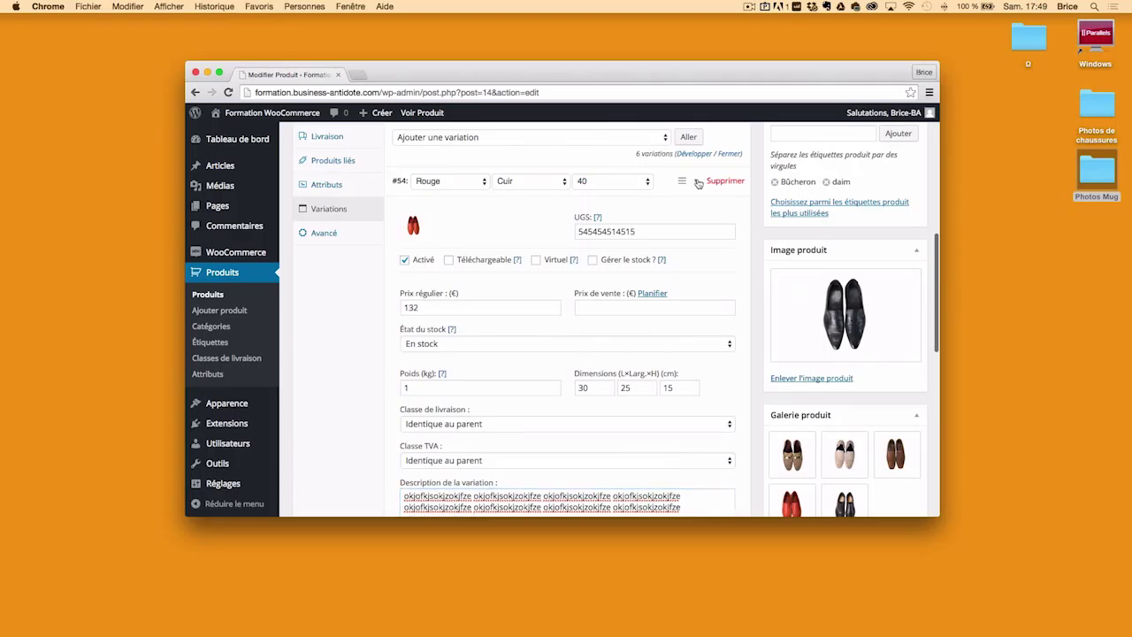
{"action": "left_click", "coordinate": [679, 209]}
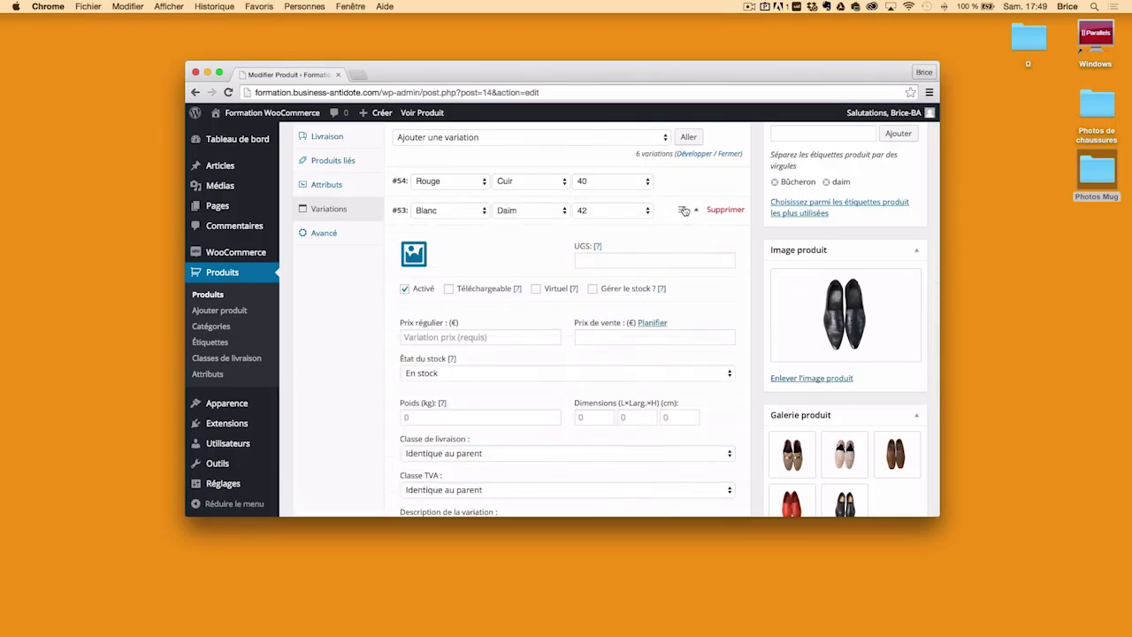
{"action": "left_click", "coordinate": [415, 255]}
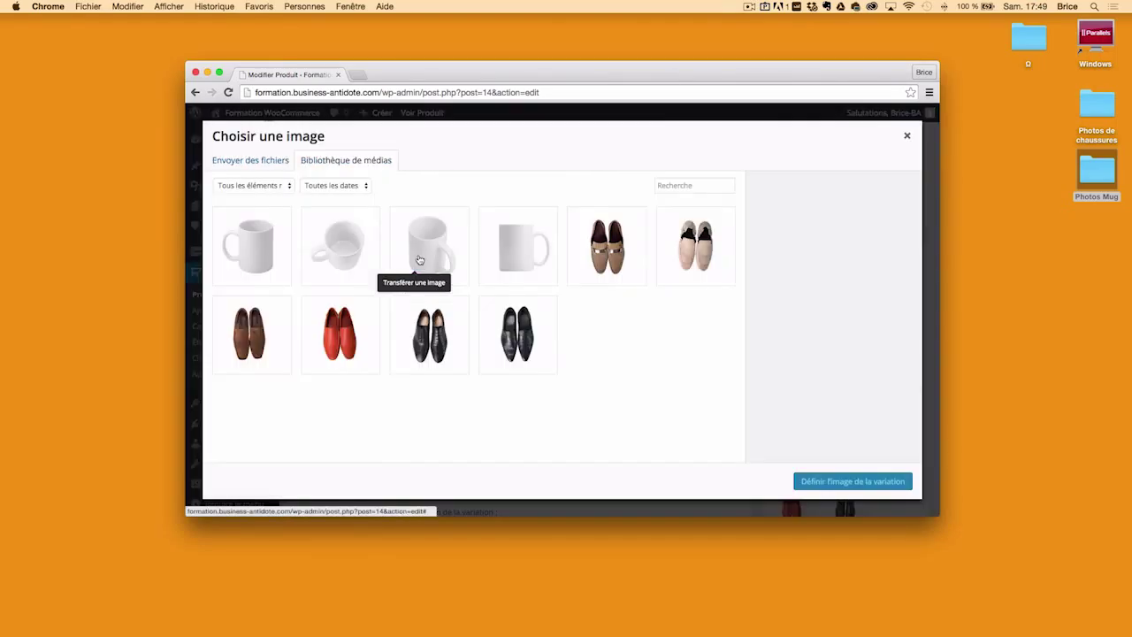
{"action": "left_click", "coordinate": [674, 277]}
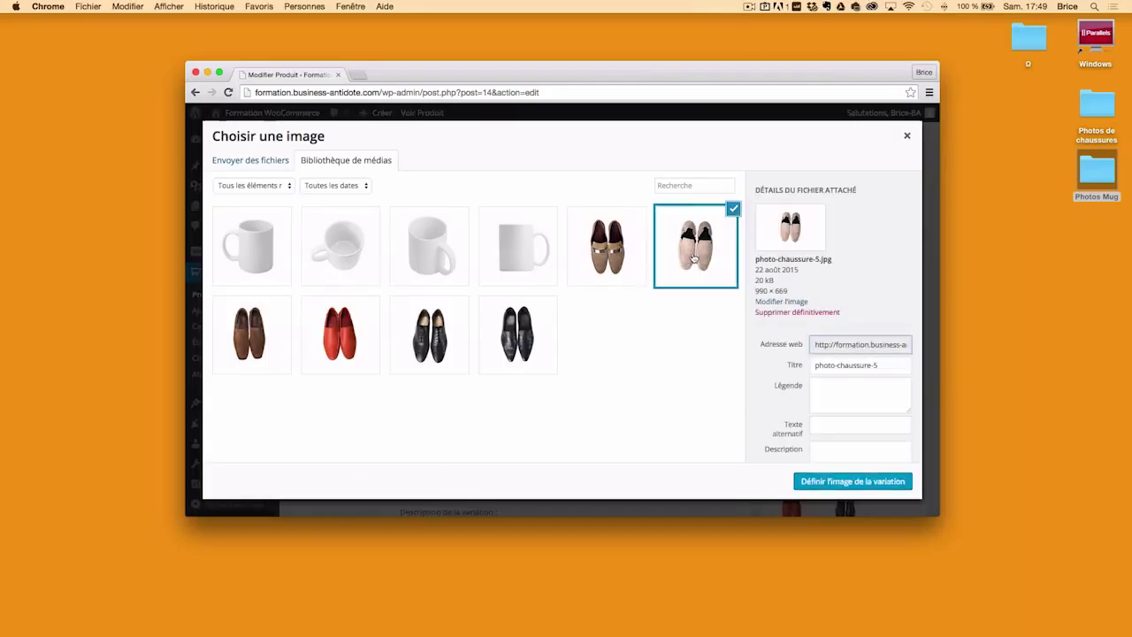
{"action": "left_click", "coordinate": [853, 481]}
{"action": "left_click", "coordinate": [584, 261]}
{"action": "type", "text": "4848485484584"}
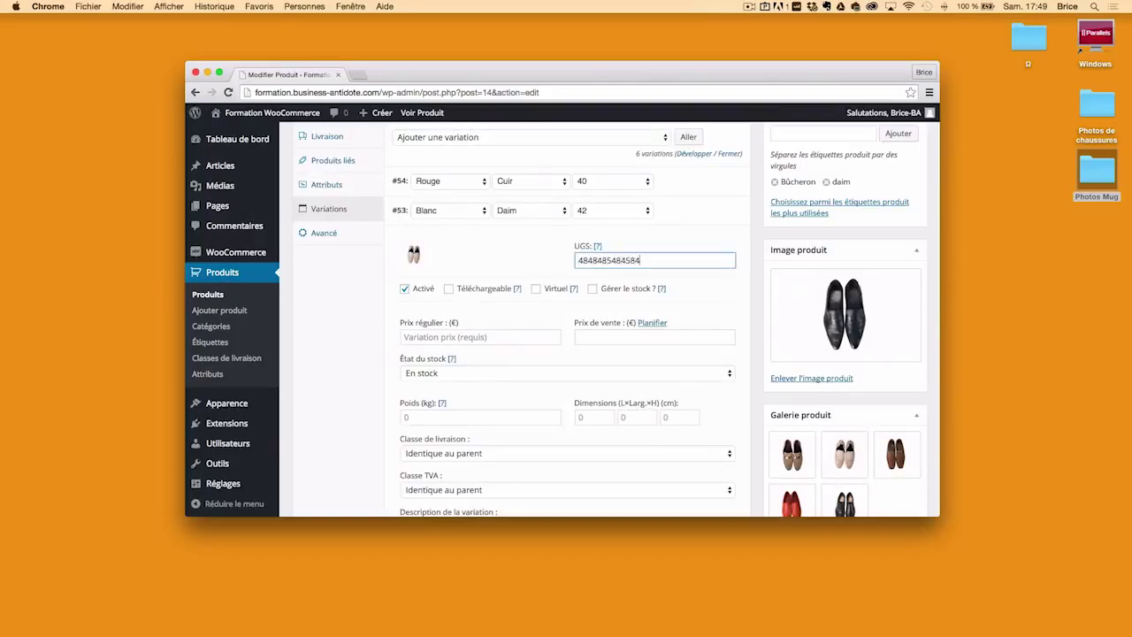
Step: Set the Blanc variation's regular price to 142 € and keep its stock status on En stock
{"action": "left_click", "coordinate": [446, 337]}
{"action": "type", "text": "547"}
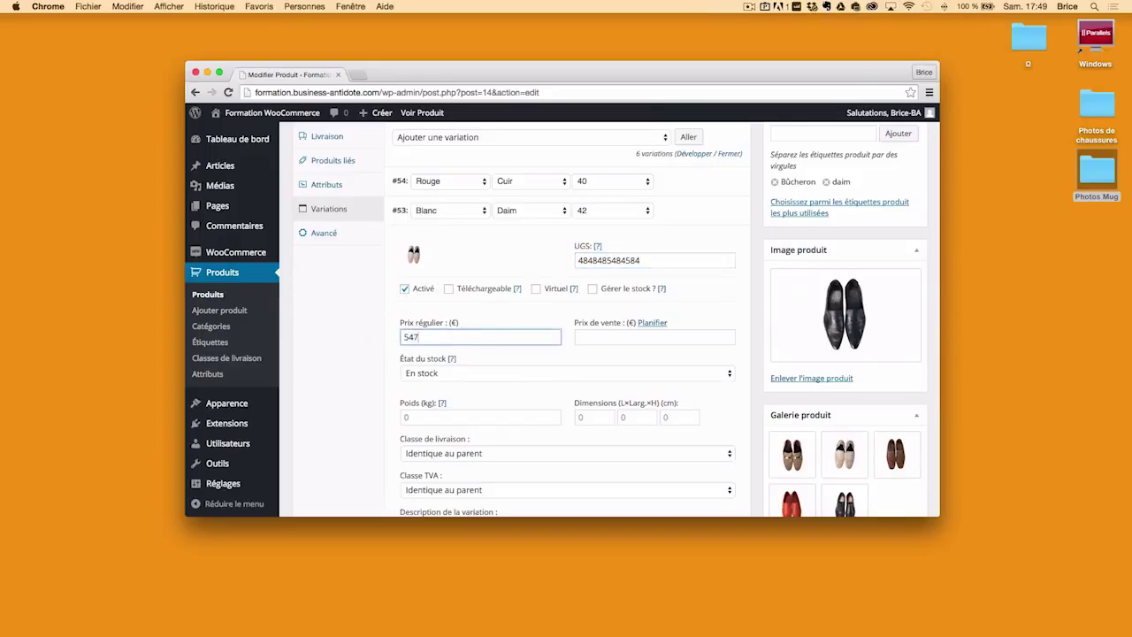
{"action": "type", "text": "4"}
{"action": "key", "text": "BackSpace"}
{"action": "key", "text": "BackSpace"}
{"action": "type", "text": "14"}
{"action": "scroll", "coordinate": [368, 398], "scroll_direction": "down", "scroll_amount": 3}
{"action": "left_click", "coordinate": [442, 309]}
{"action": "left_click", "coordinate": [394, 329]}
Step: Fill the Blanc variation's description with the copied placeholder text repeated nine times and collapse the variation
{"action": "scroll", "coordinate": [445, 364], "scroll_direction": "down", "scroll_amount": 2}
{"action": "scroll", "coordinate": [445, 364], "scroll_direction": "down", "scroll_amount": 1}
{"action": "left_click", "coordinate": [584, 415]}
{"action": "key", "text": "super+v"}
{"action": "key", "text": "super+v"}
{"action": "key", "text": "super+v"}
{"action": "key", "text": "super+v"}
{"action": "key", "text": "super+v"}
{"action": "key", "text": "super+v"}
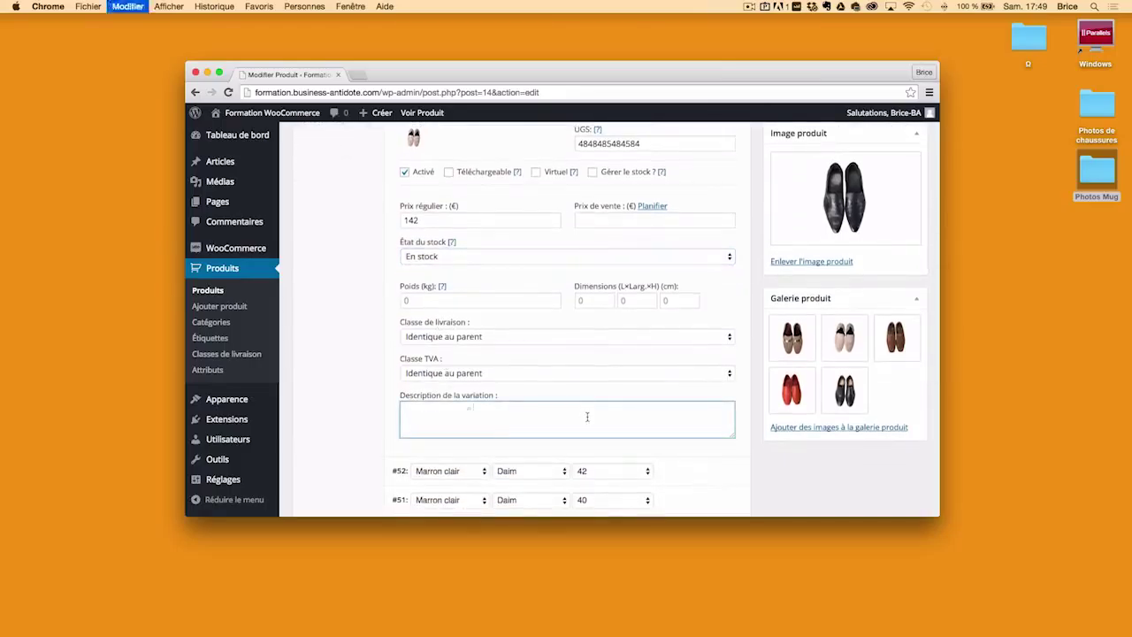
{"action": "key", "text": "super+v"}
{"action": "key", "text": "super+v"}
{"action": "key", "text": "super+v"}
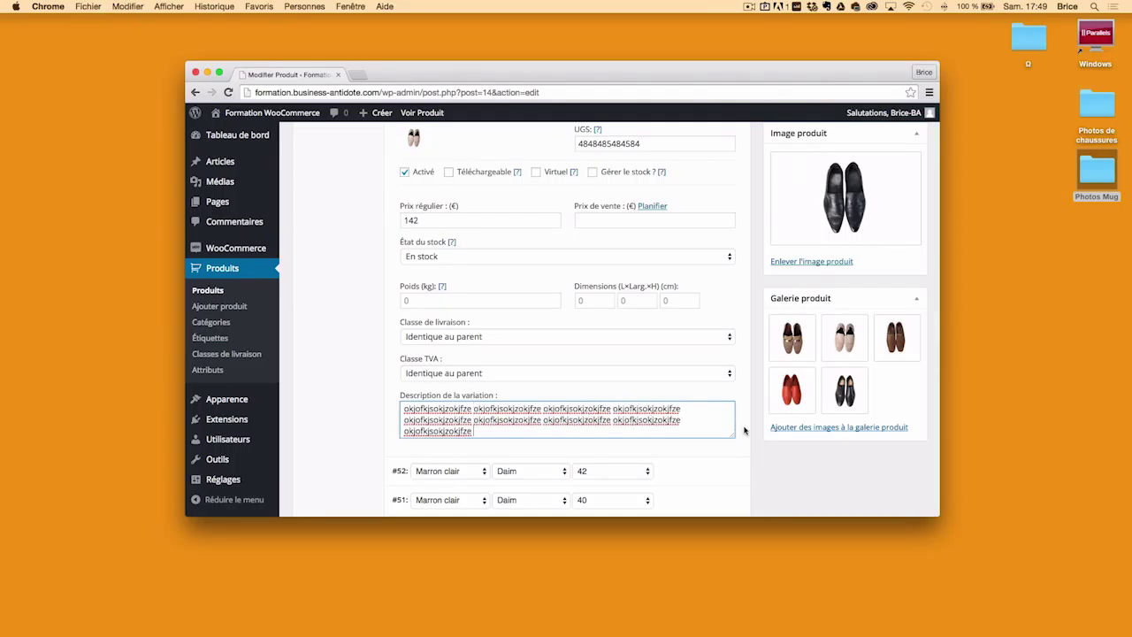
{"action": "scroll", "coordinate": [766, 485], "scroll_direction": "up", "scroll_amount": 5}
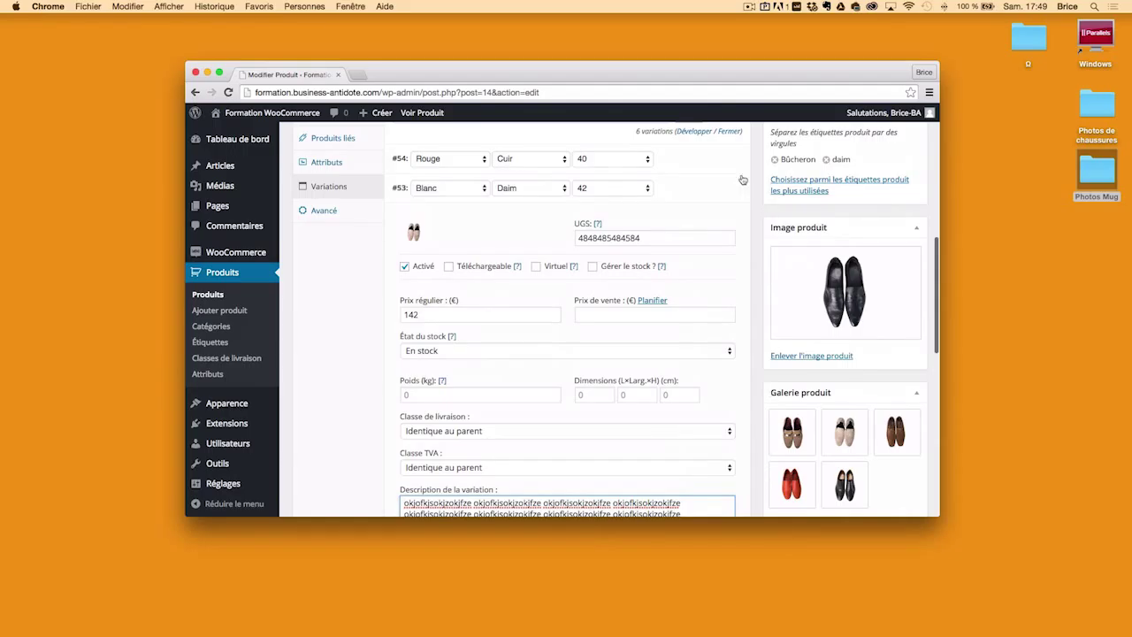
{"action": "left_click", "coordinate": [696, 190]}
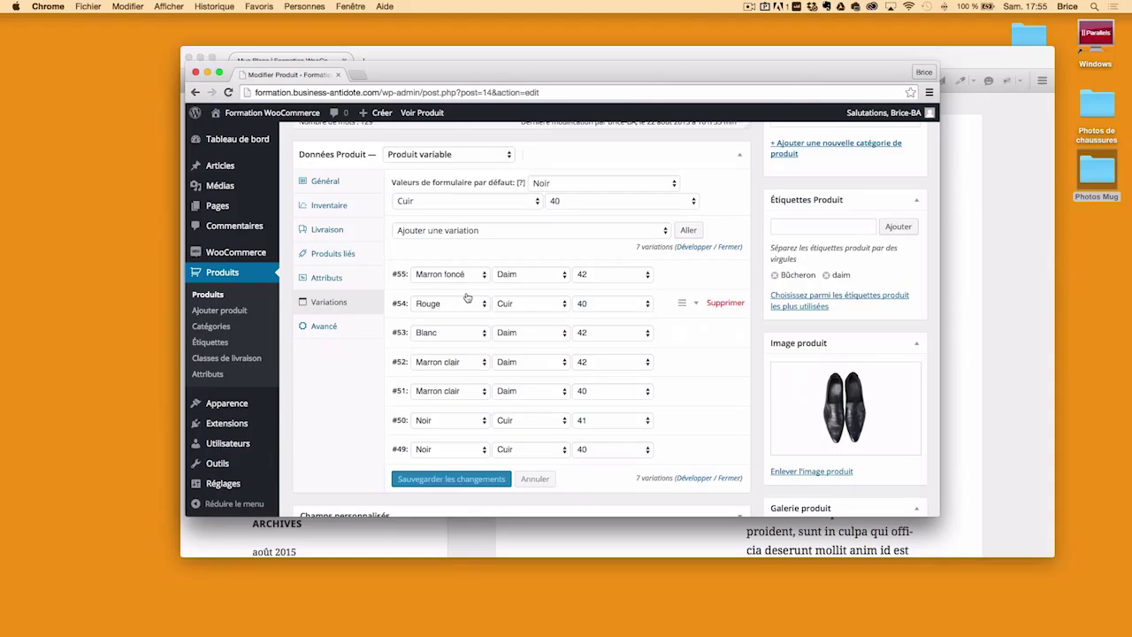
Step: Copy the link to the Chaussure ADF product page and open it in Firefox in place of the Mug Blanc page
{"action": "scroll", "coordinate": [852, 318], "scroll_direction": "up", "scroll_amount": 5}
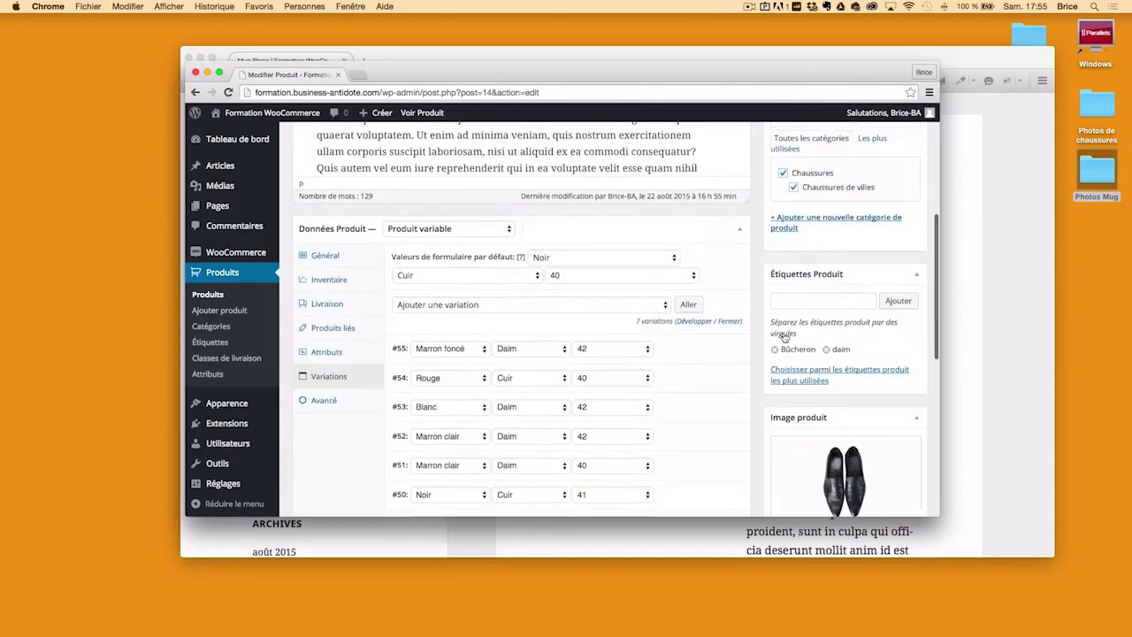
{"action": "left_click", "coordinate": [900, 306]}
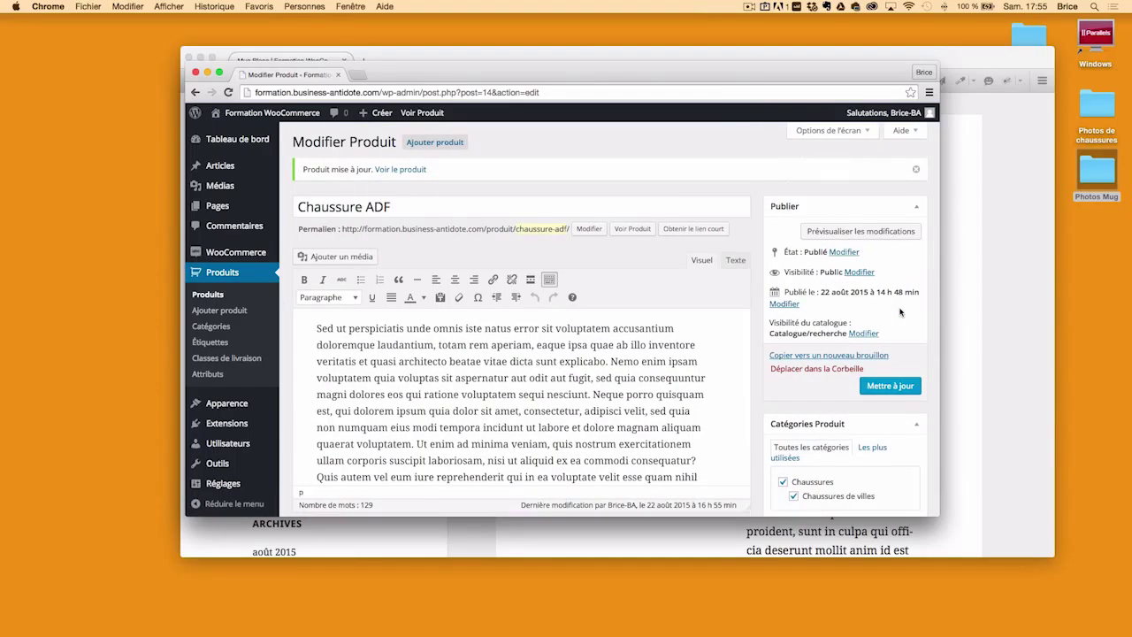
{"action": "right_click", "coordinate": [637, 230]}
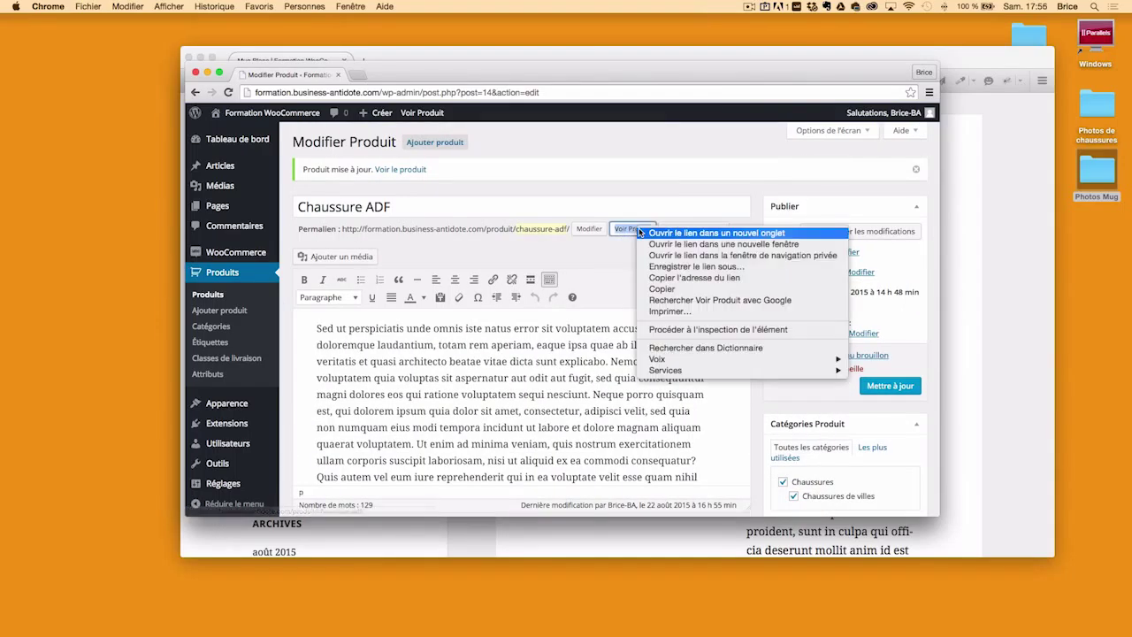
{"action": "left_click", "coordinate": [705, 267]}
{"action": "left_click", "coordinate": [307, 53]}
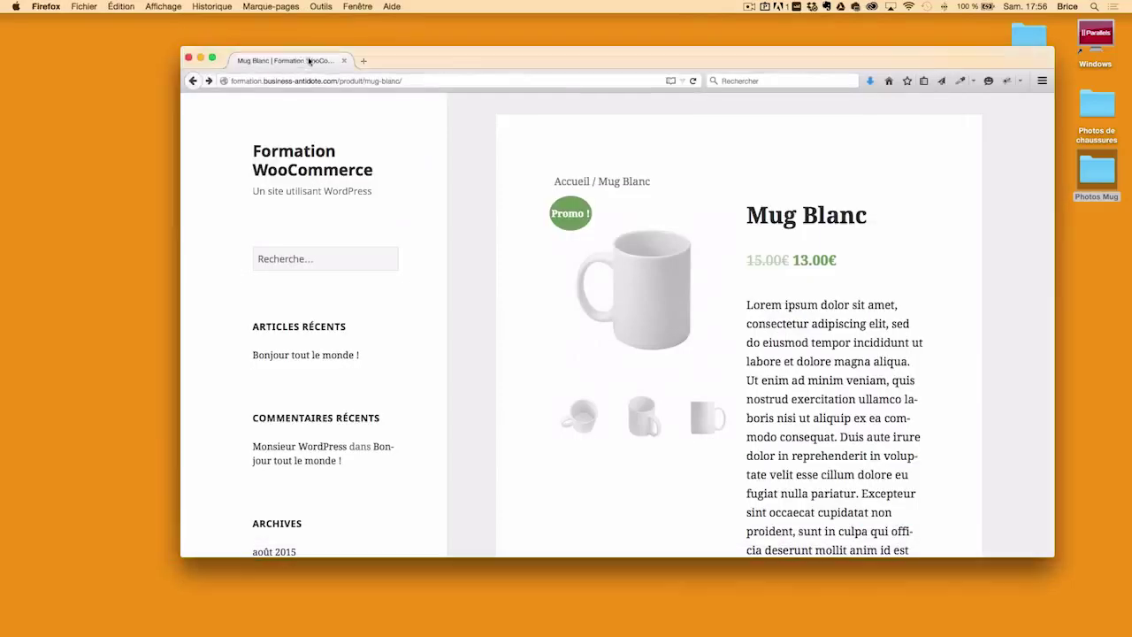
{"action": "left_click", "coordinate": [381, 80]}
{"action": "key", "text": "super+v"}
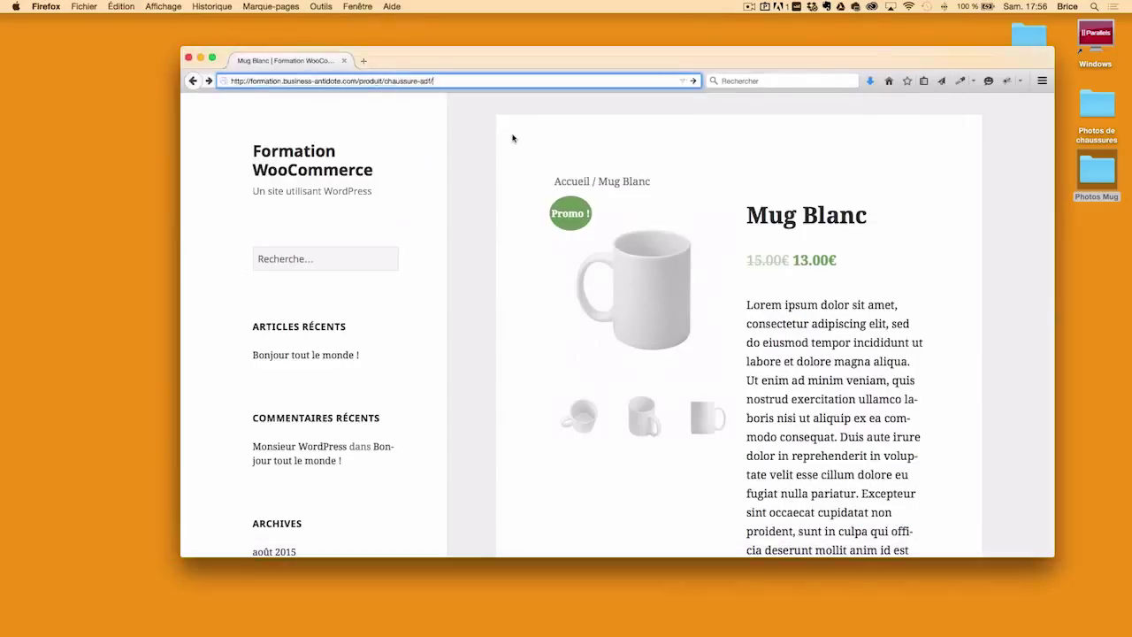
{"action": "key", "text": "Return"}
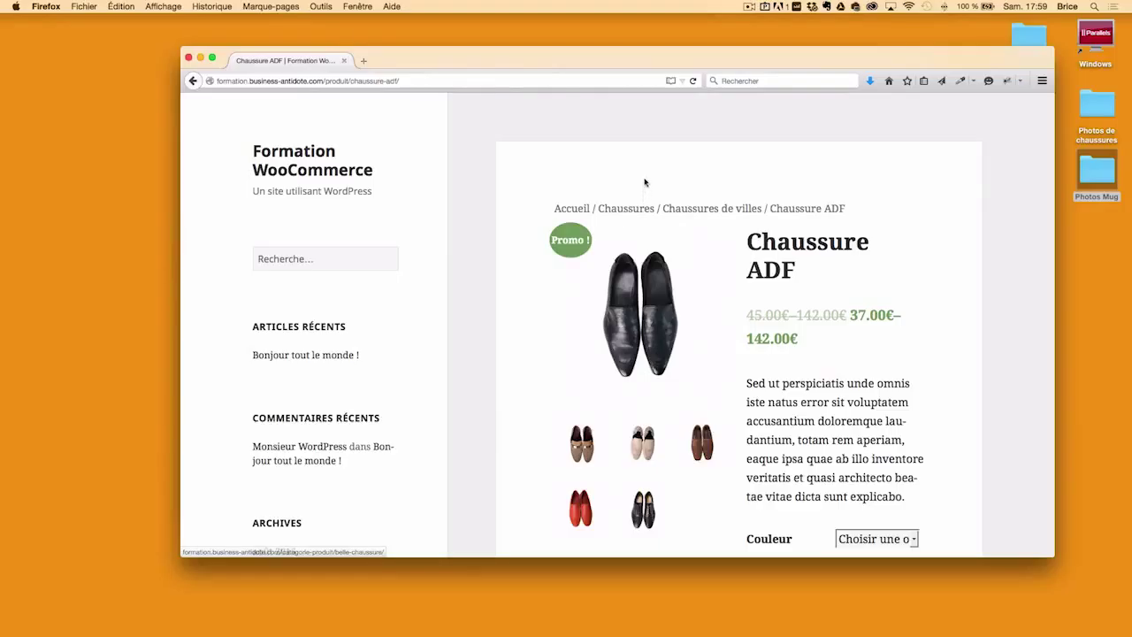
Step: Examine the product page's breadcrumb, Promo badge, regular and sale price ranges, and short description
{"action": "left_click_drag", "start_coordinate": [847, 209], "coordinate": [769, 209]}
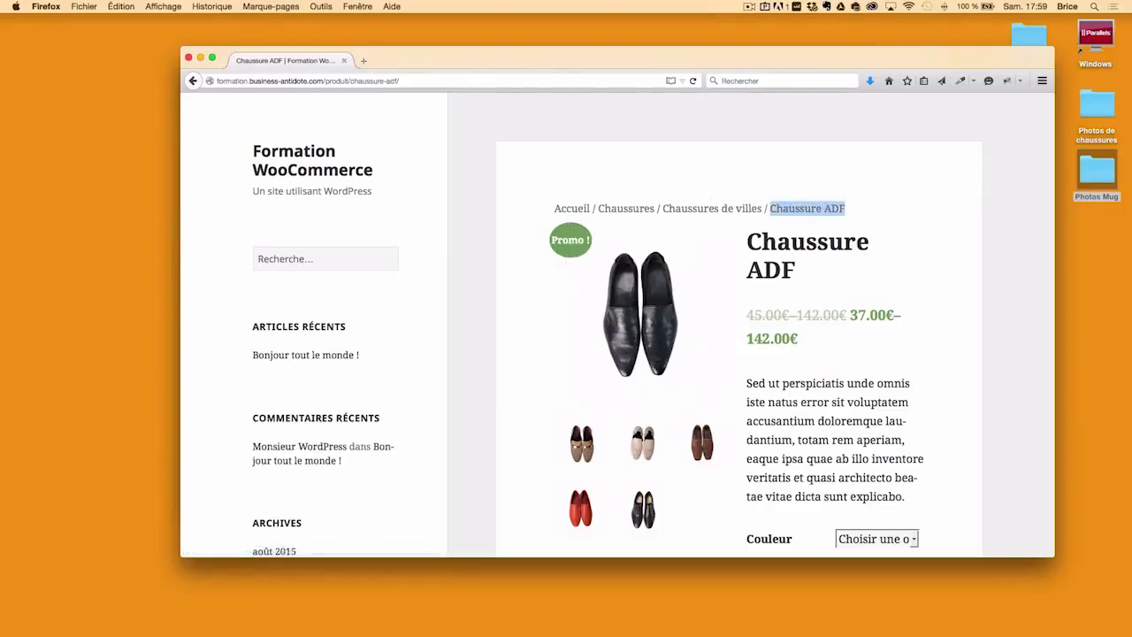
{"action": "left_click", "coordinate": [553, 240]}
{"action": "left_click_drag", "start_coordinate": [553, 241], "coordinate": [594, 242]}
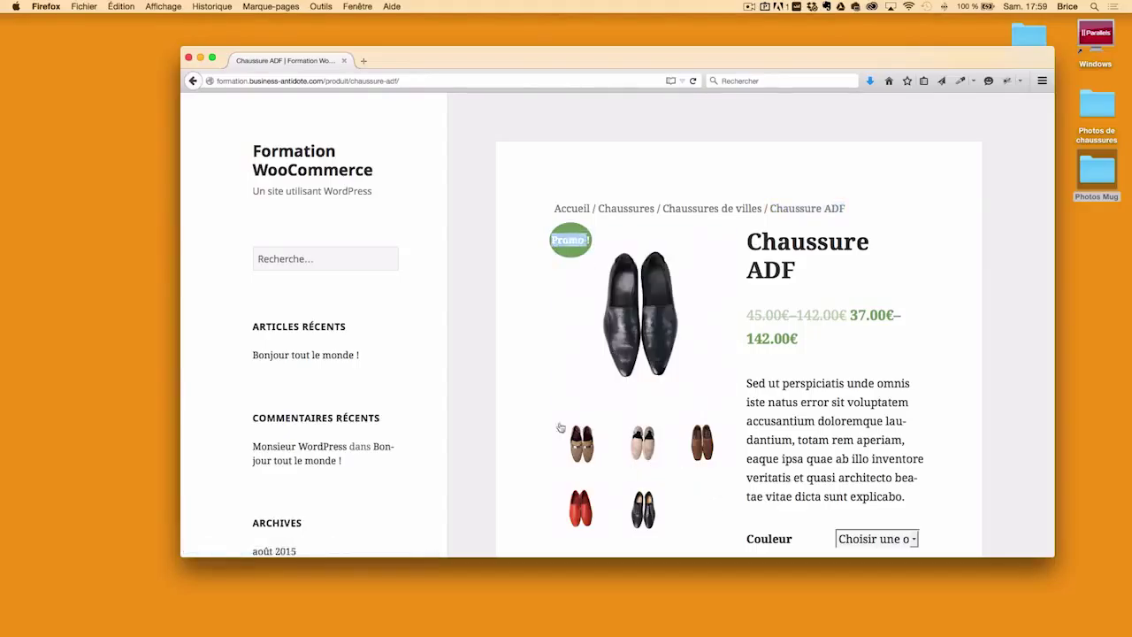
{"action": "scroll", "coordinate": [721, 371], "scroll_direction": "down", "scroll_amount": 1}
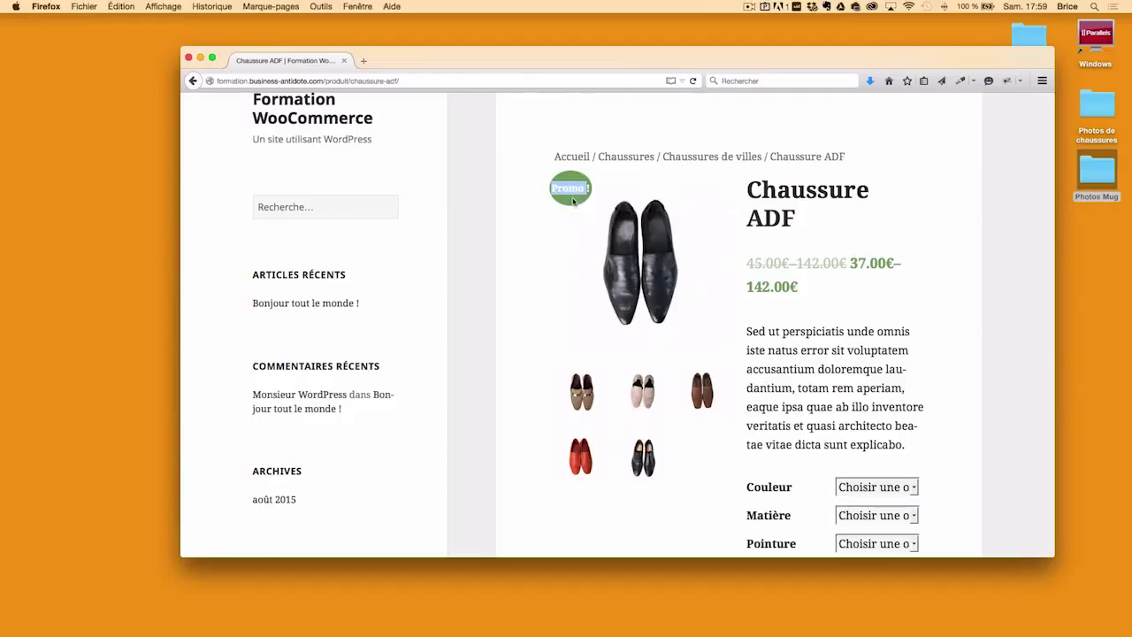
{"action": "left_click", "coordinate": [747, 264]}
{"action": "left_click_drag", "start_coordinate": [749, 264], "coordinate": [845, 263]}
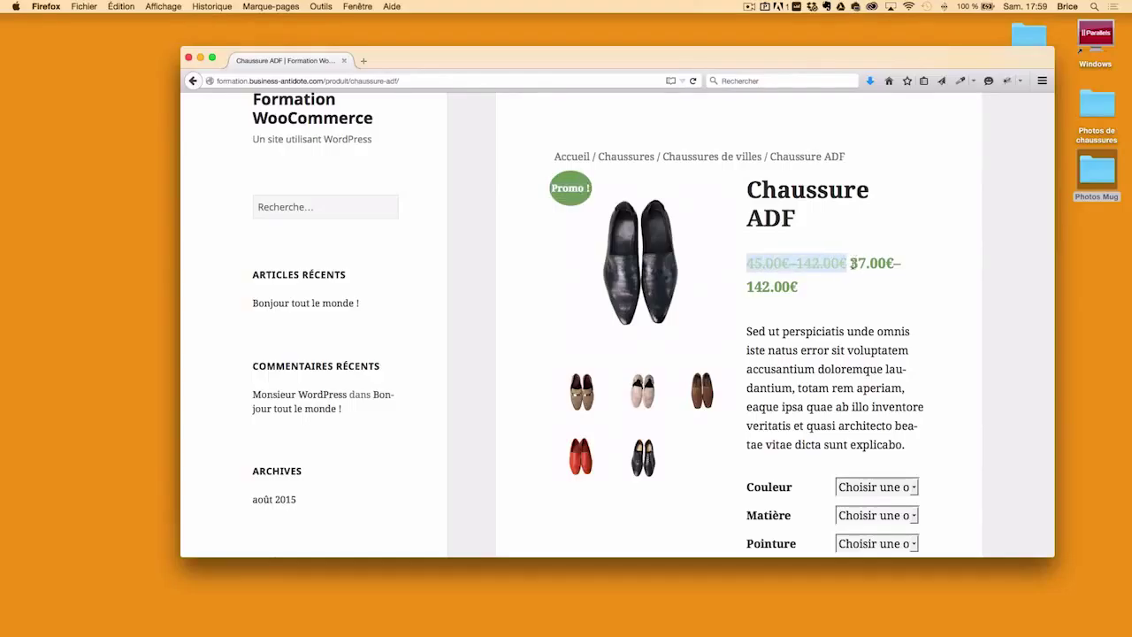
{"action": "left_click_drag", "start_coordinate": [849, 263], "coordinate": [855, 285]}
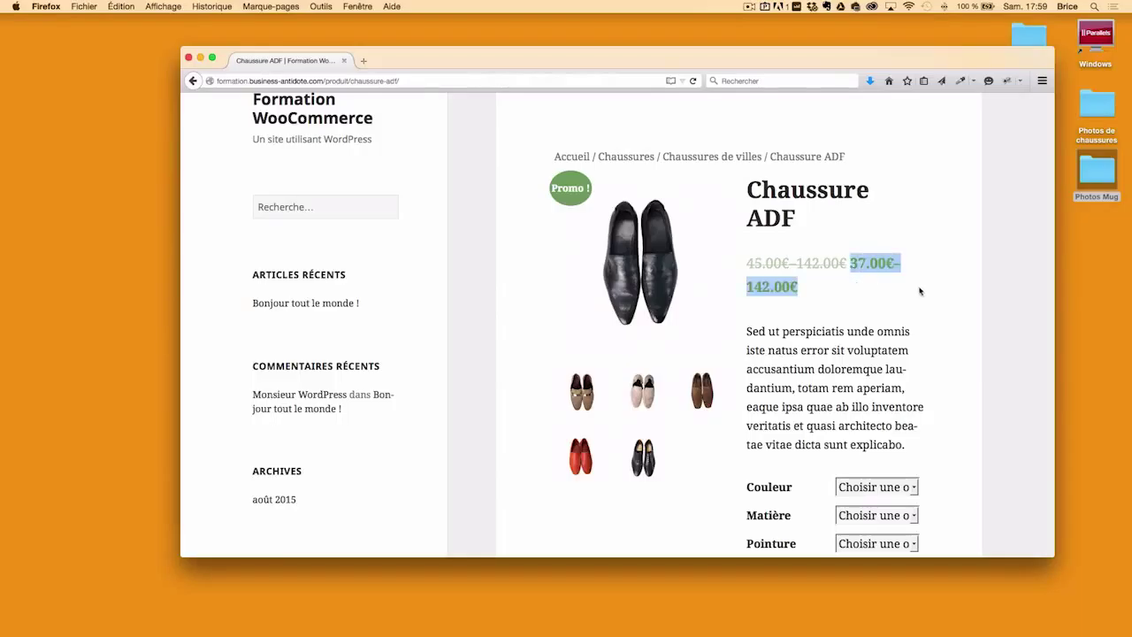
{"action": "left_click", "coordinate": [853, 265]}
{"action": "left_click_drag", "start_coordinate": [849, 263], "coordinate": [866, 264]}
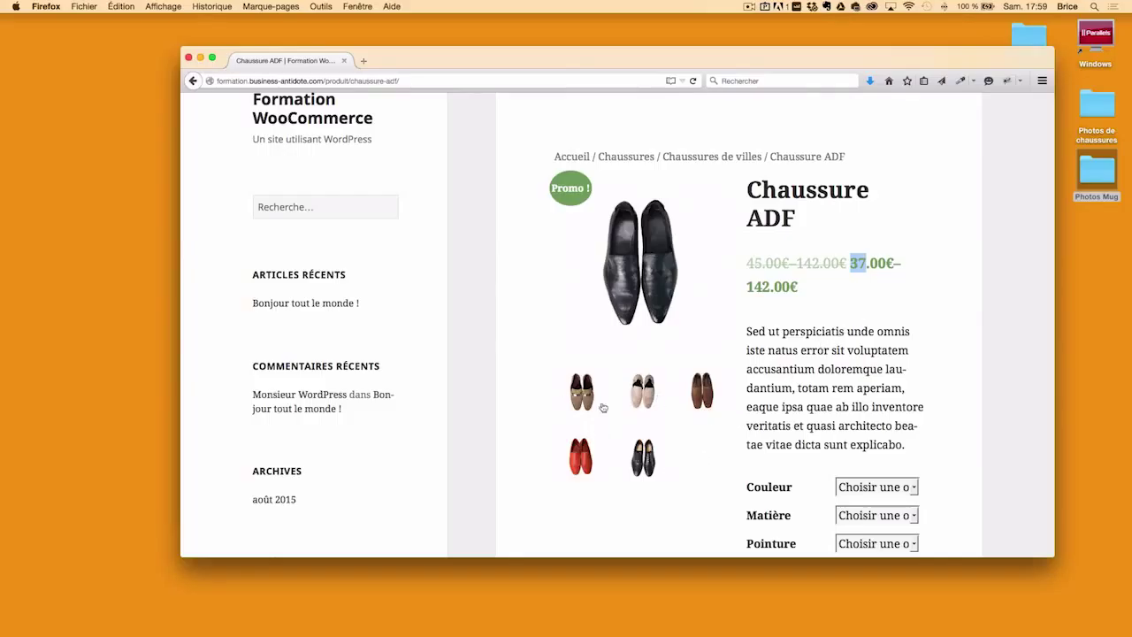
{"action": "scroll", "coordinate": [927, 366], "scroll_direction": "down", "scroll_amount": 2}
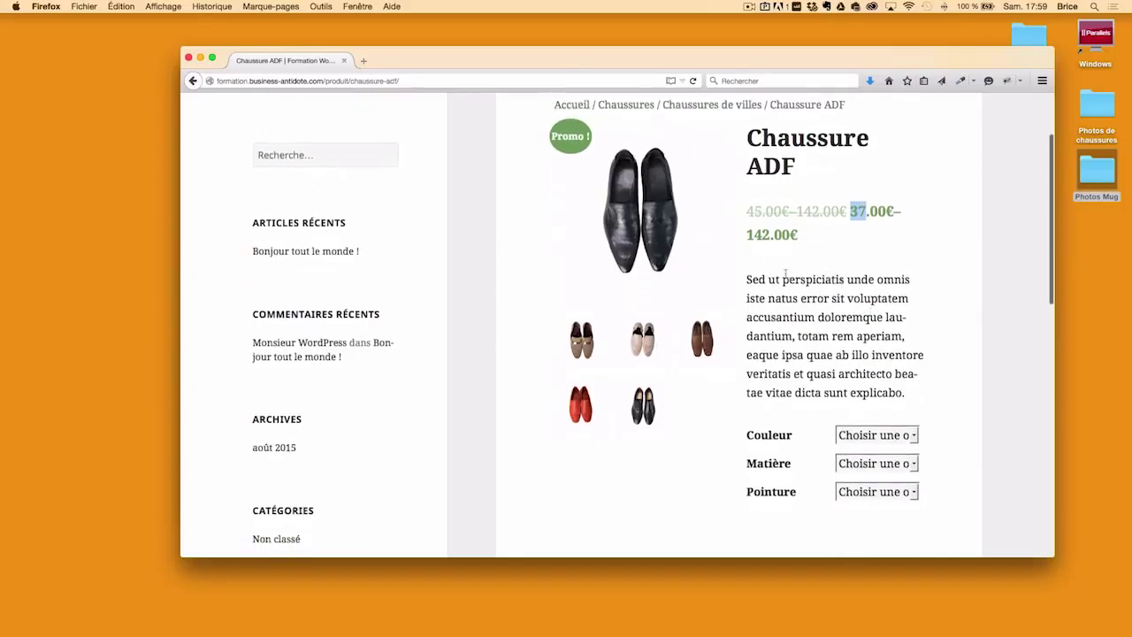
{"action": "left_click", "coordinate": [746, 281]}
{"action": "left_click_drag", "start_coordinate": [745, 281], "coordinate": [910, 398]}
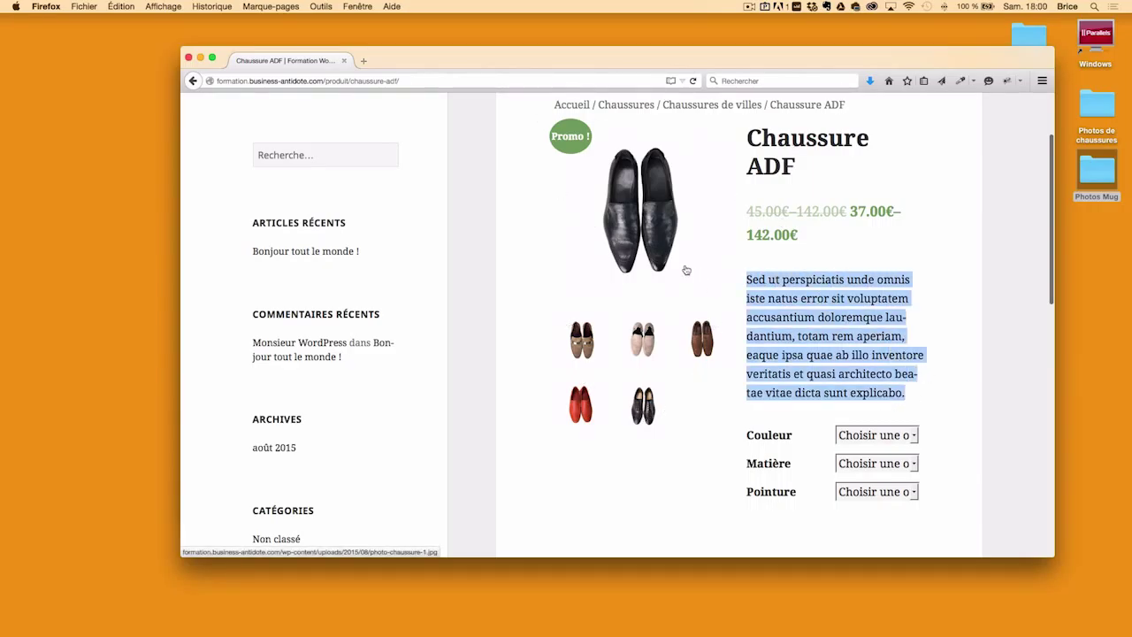
Step: Choose Blanc as the Couleur and 42 as the Pointure among the shoe's purchase options
{"action": "scroll", "coordinate": [899, 357], "scroll_direction": "down", "scroll_amount": 3}
{"action": "scroll", "coordinate": [899, 357], "scroll_direction": "down", "scroll_amount": 2}
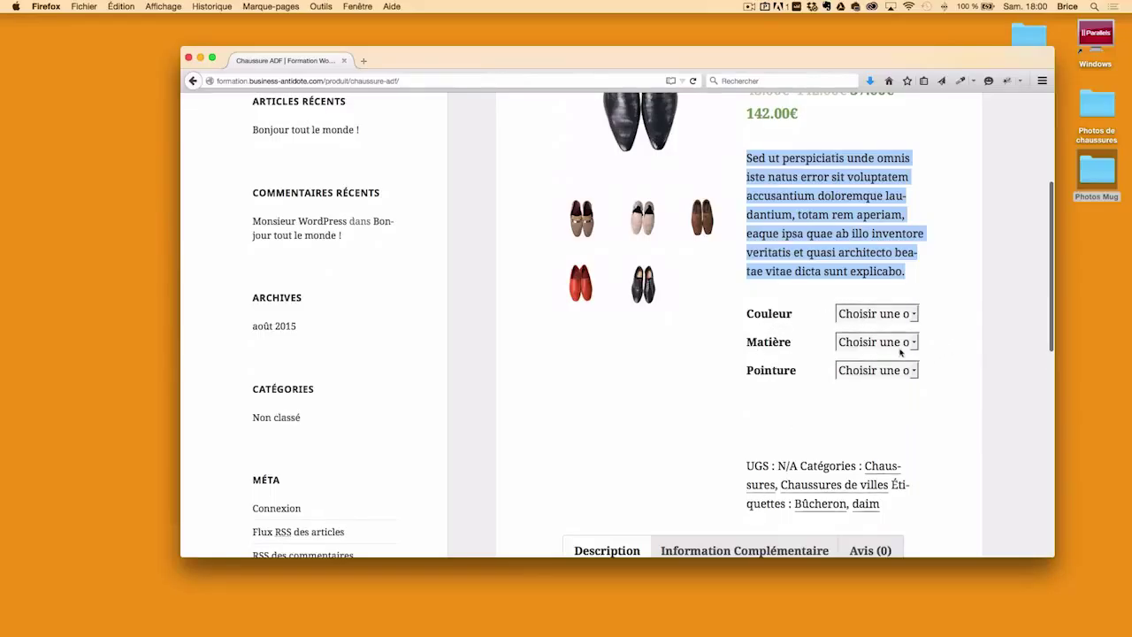
{"action": "left_click", "coordinate": [902, 316]}
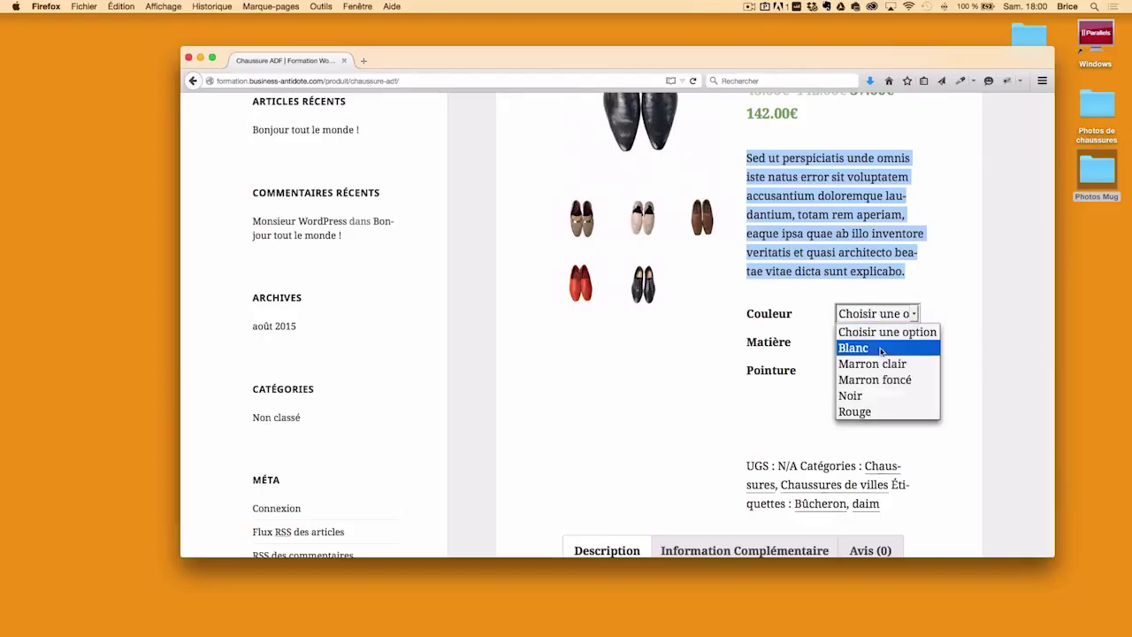
{"action": "left_click", "coordinate": [881, 350]}
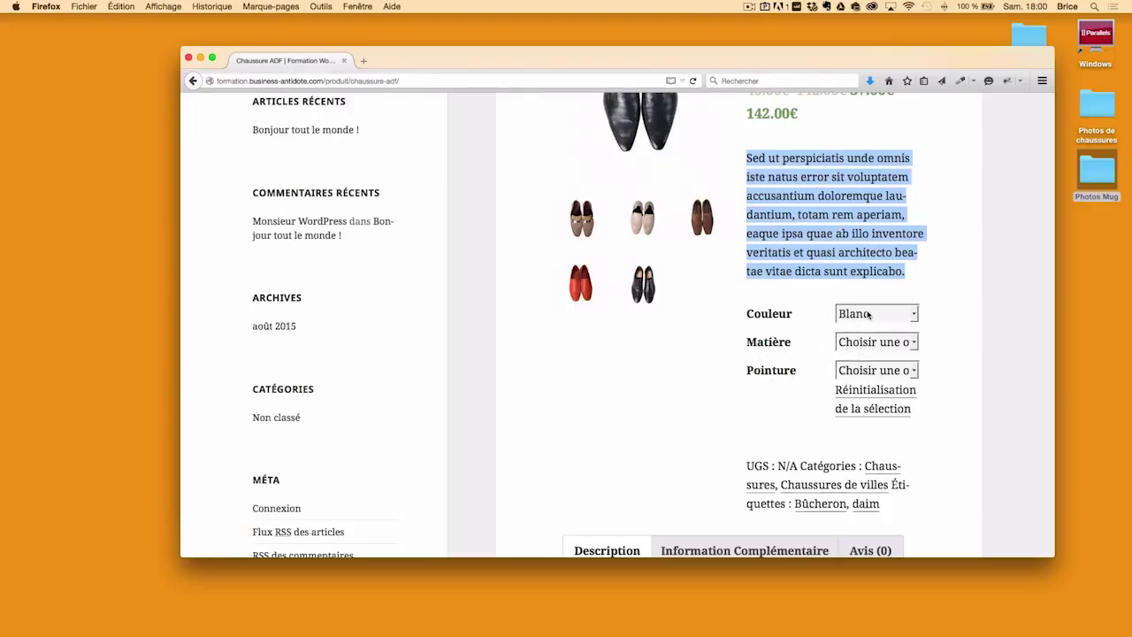
{"action": "left_click", "coordinate": [875, 370]}
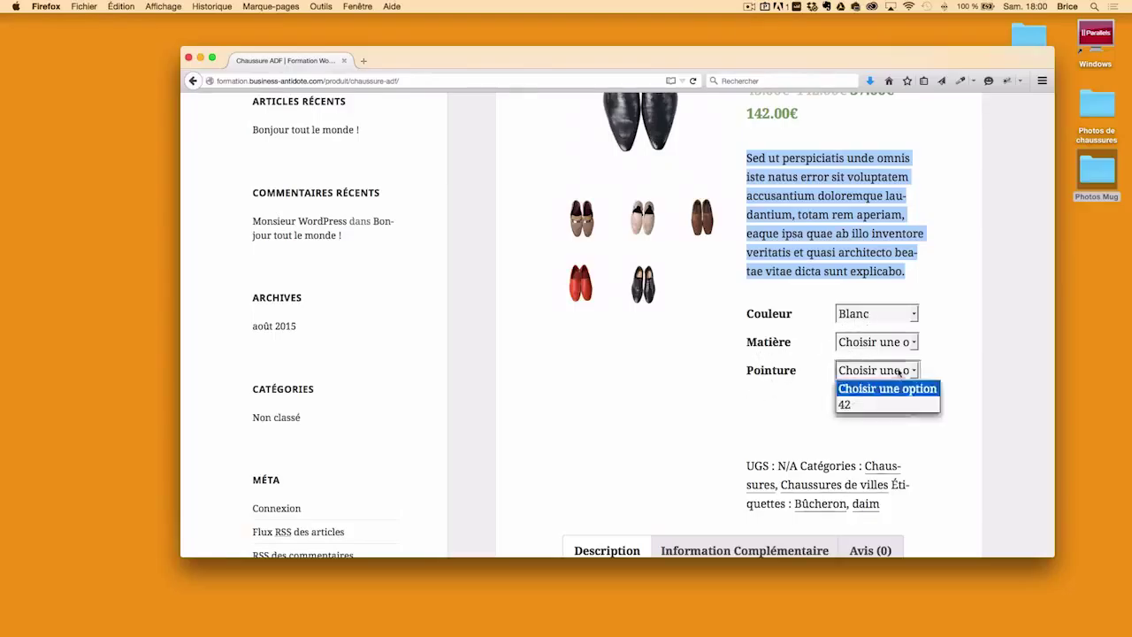
{"action": "left_click", "coordinate": [858, 406]}
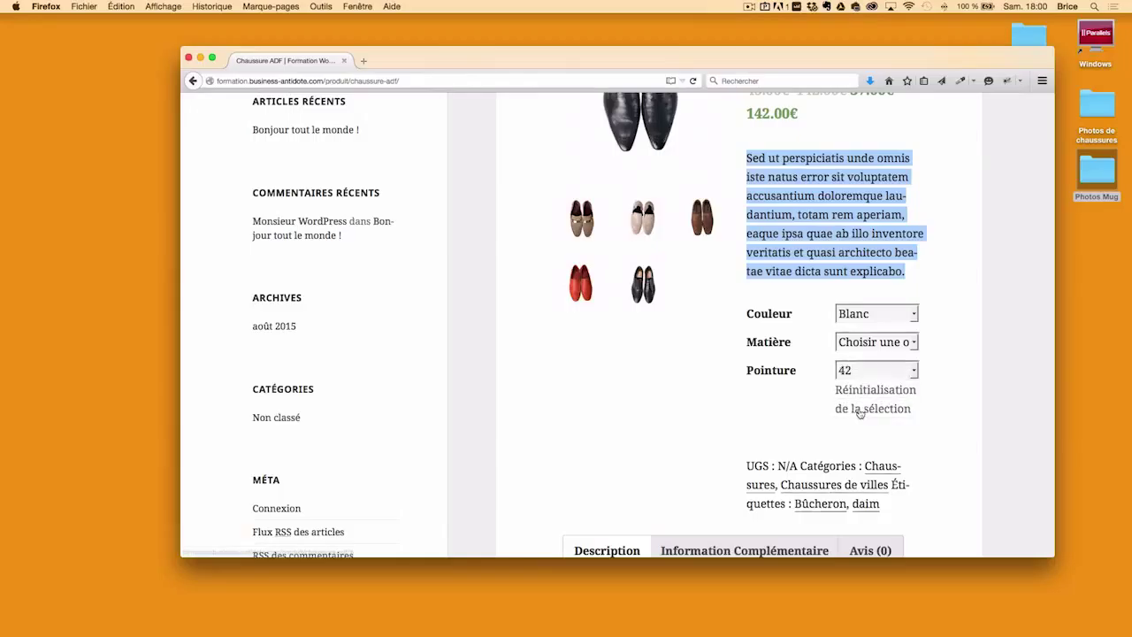